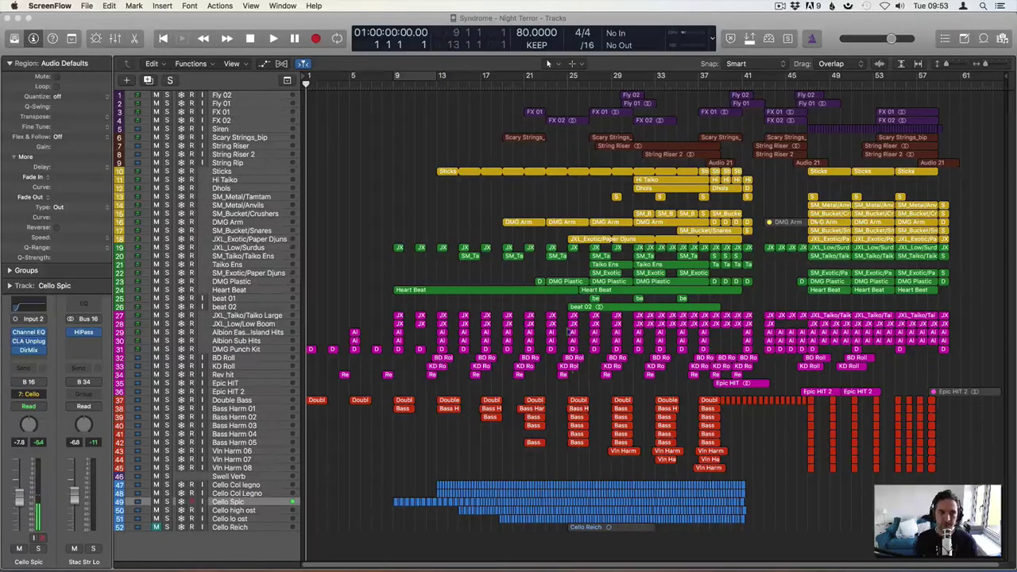
Play the full arrangement from the start and return the playhead to bar 1
left_click(308, 143)
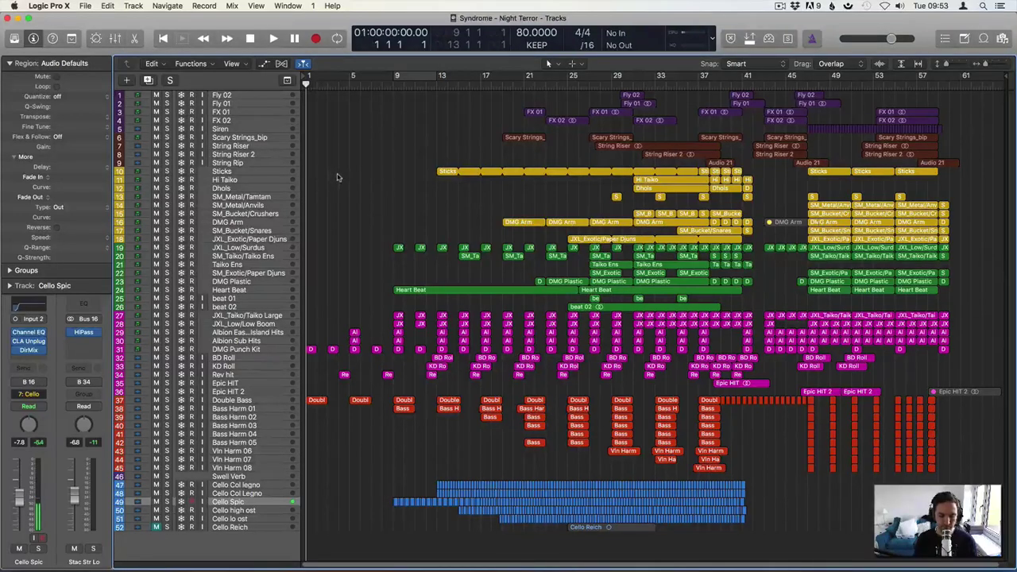
key("space")
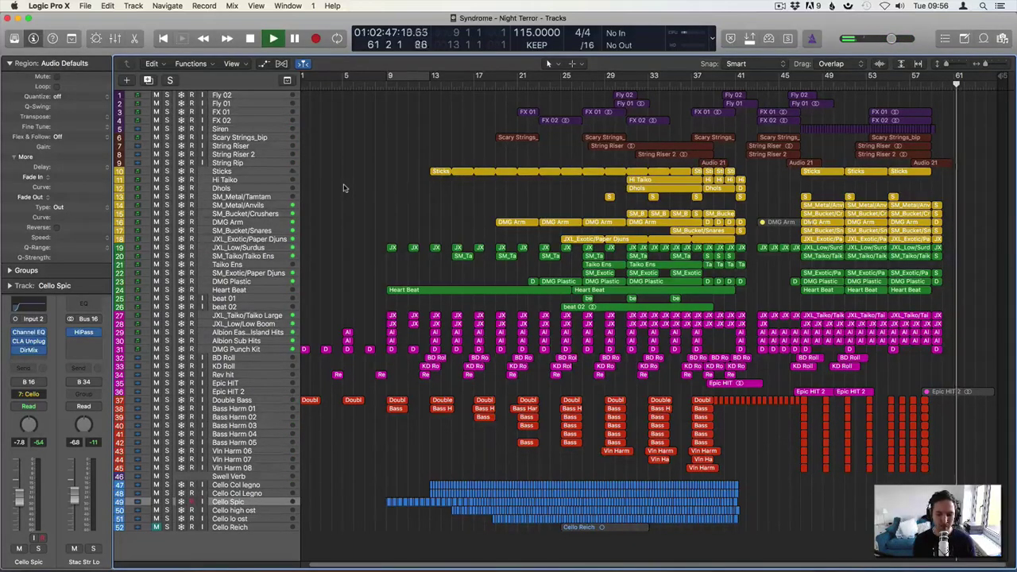
key("space")
key("Return")
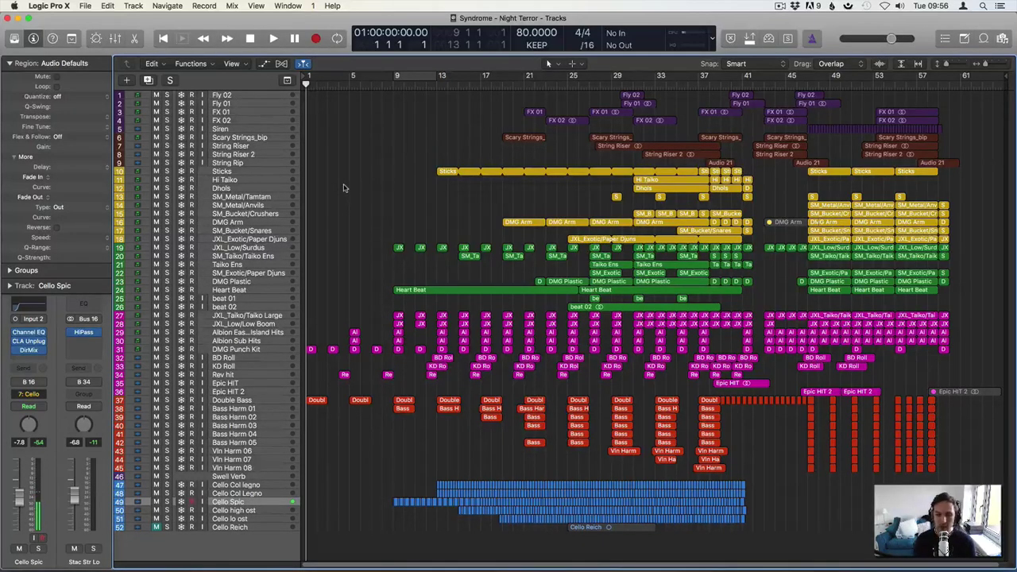
Play short excerpts of the arrangement from bars 1, 16 and 47, ending with the playhead back at the start
key("space")
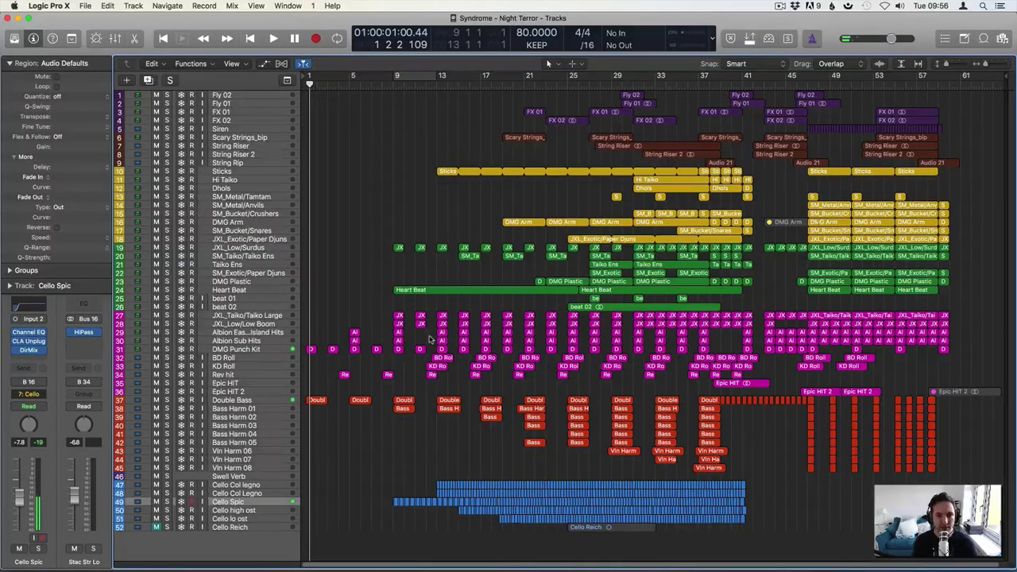
left_click(469, 84)
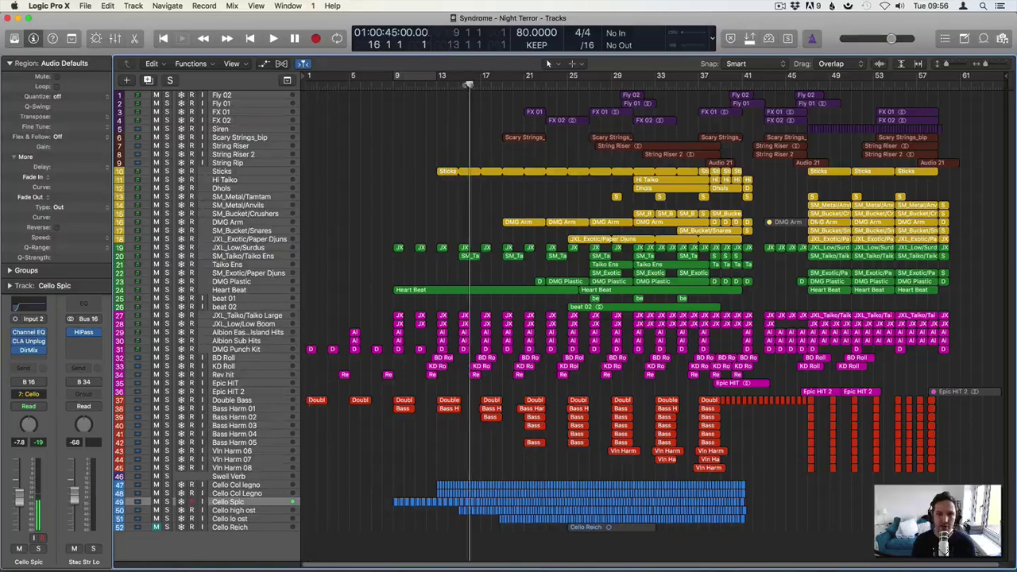
key("space")
key("space")
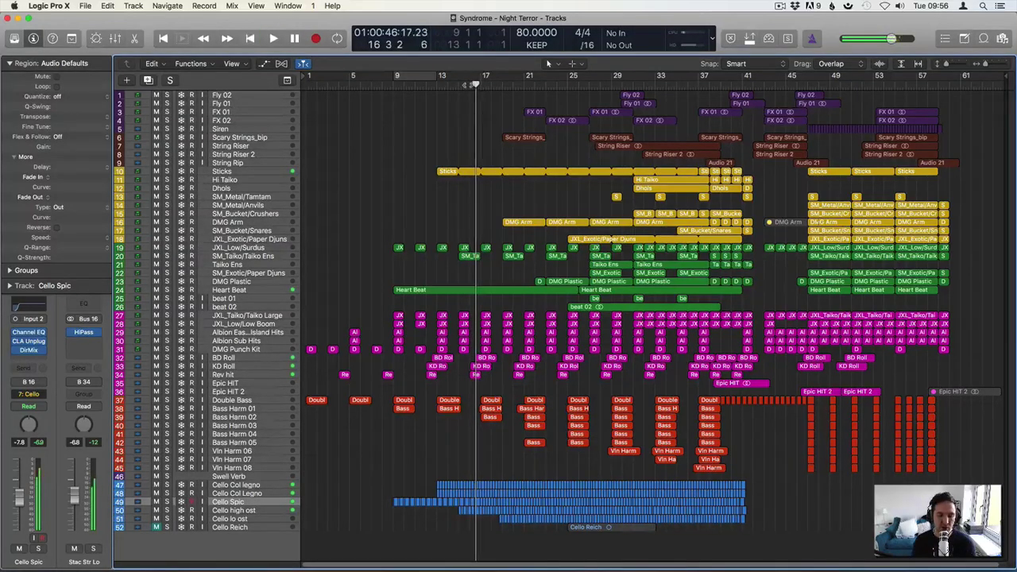
left_click(807, 86)
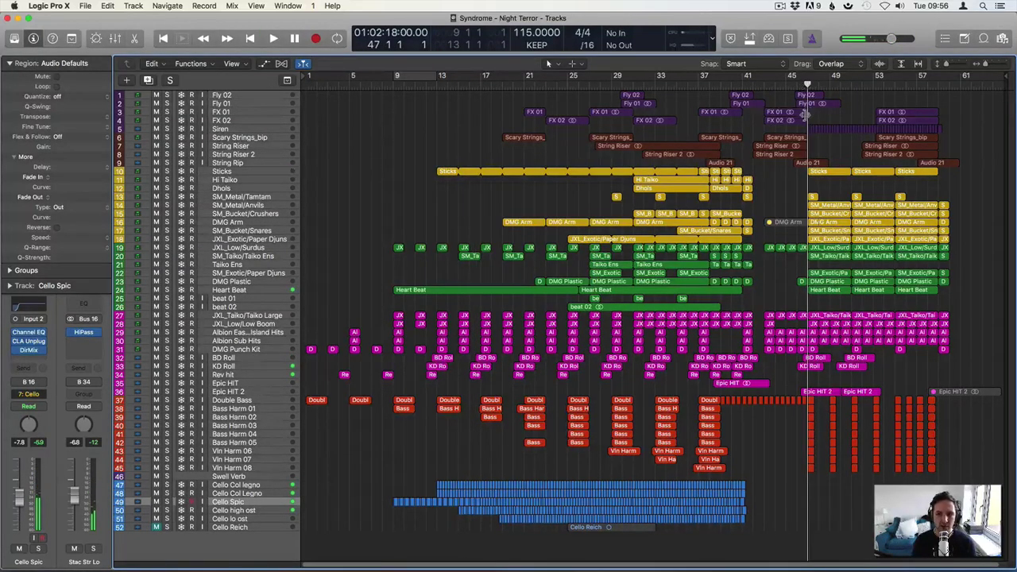
key("space")
key("space")
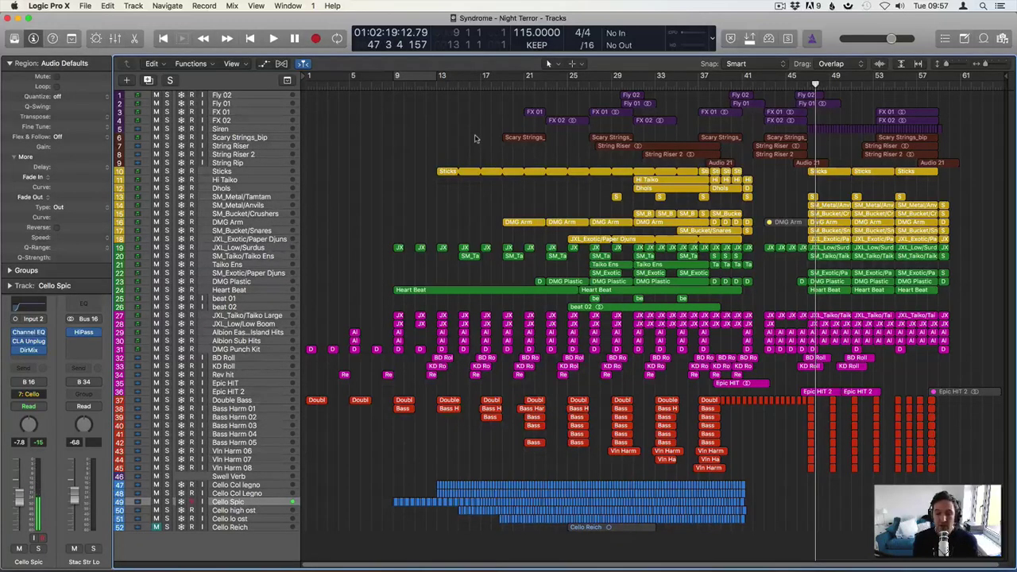
key("Return")
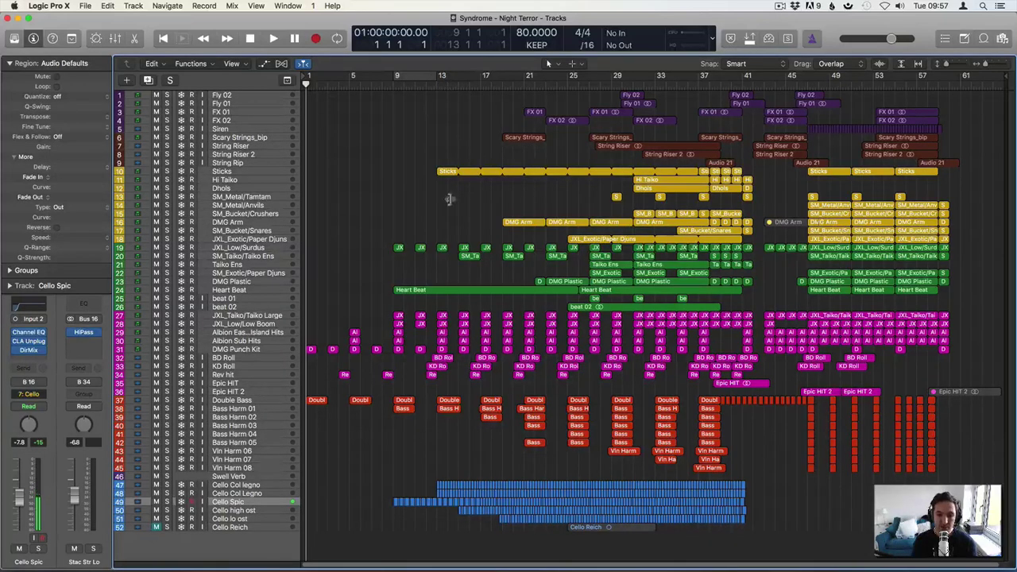
Listen to the Double Bass track soloed from bar 1, then turn its solo off and stop playback
left_click(436, 80)
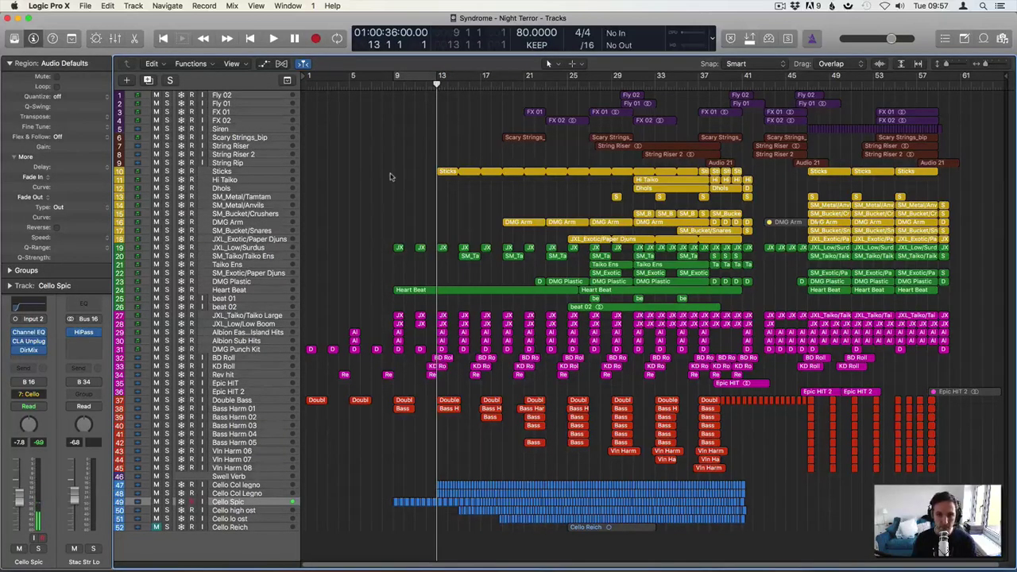
key("Return")
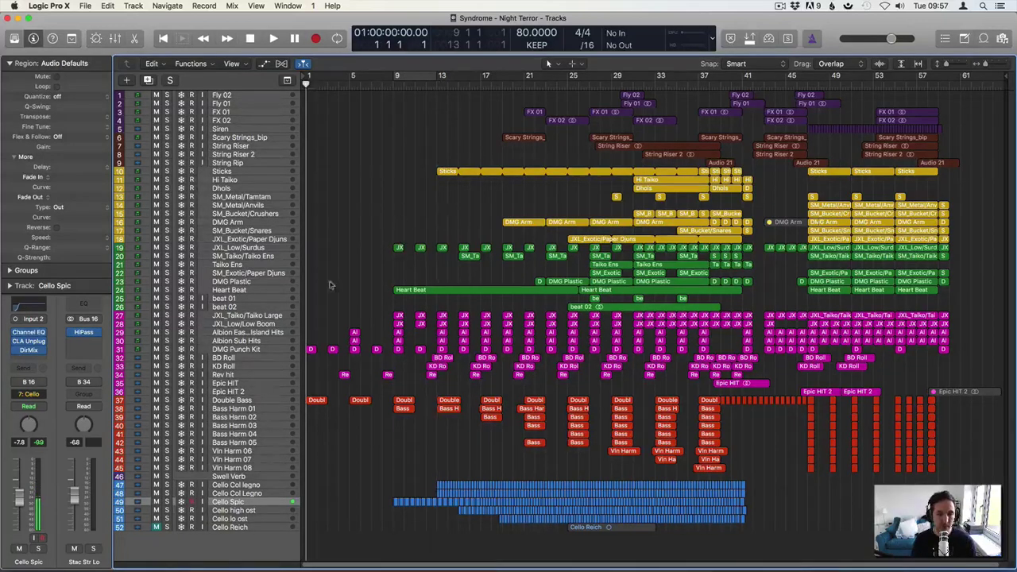
left_click(268, 402)
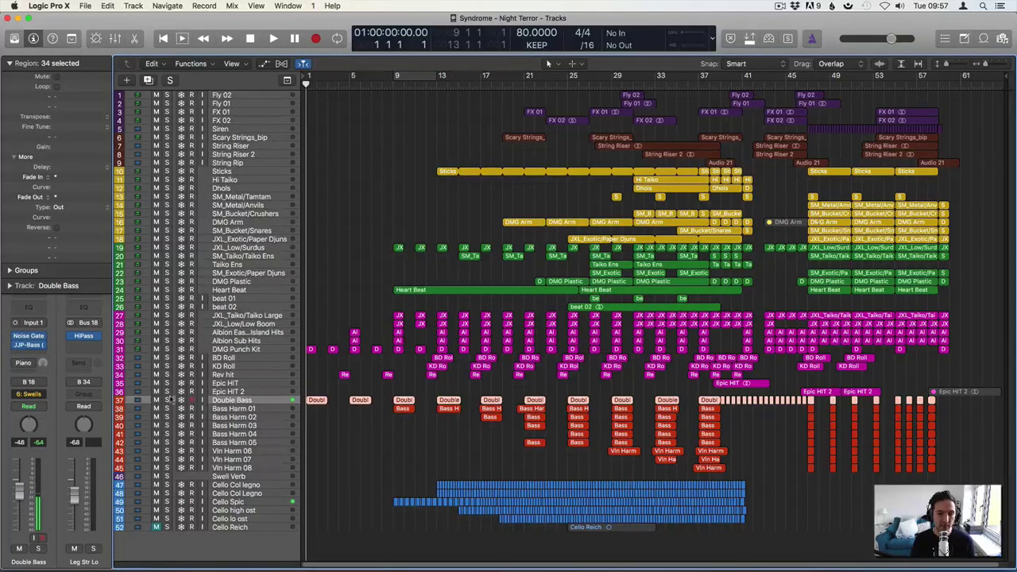
left_click(167, 400)
key("space")
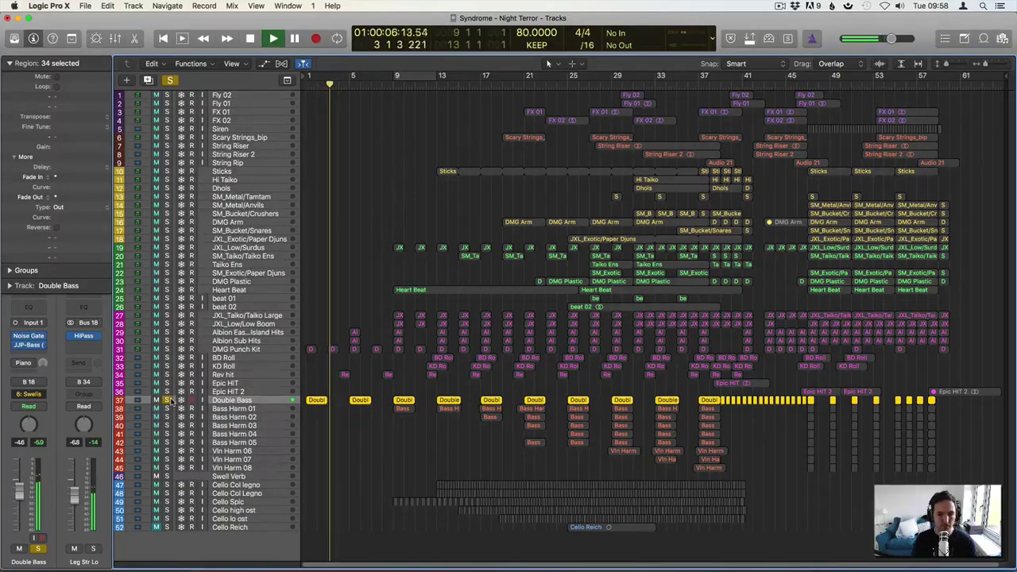
left_click(167, 400)
key("space")
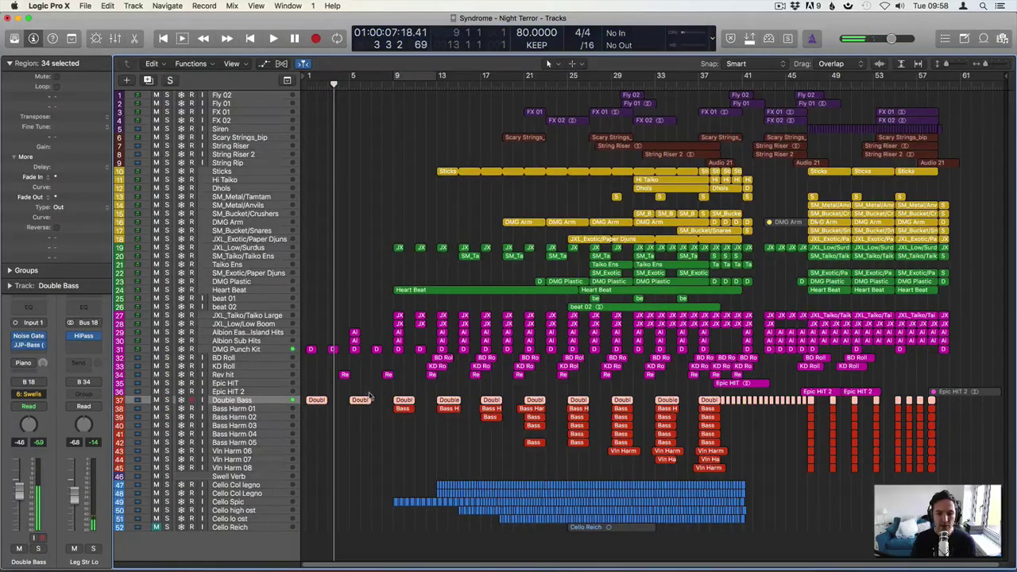
Zoom in on the first Double Bass region to inspect its waveform, then return to the full arrangement view
left_click(322, 405)
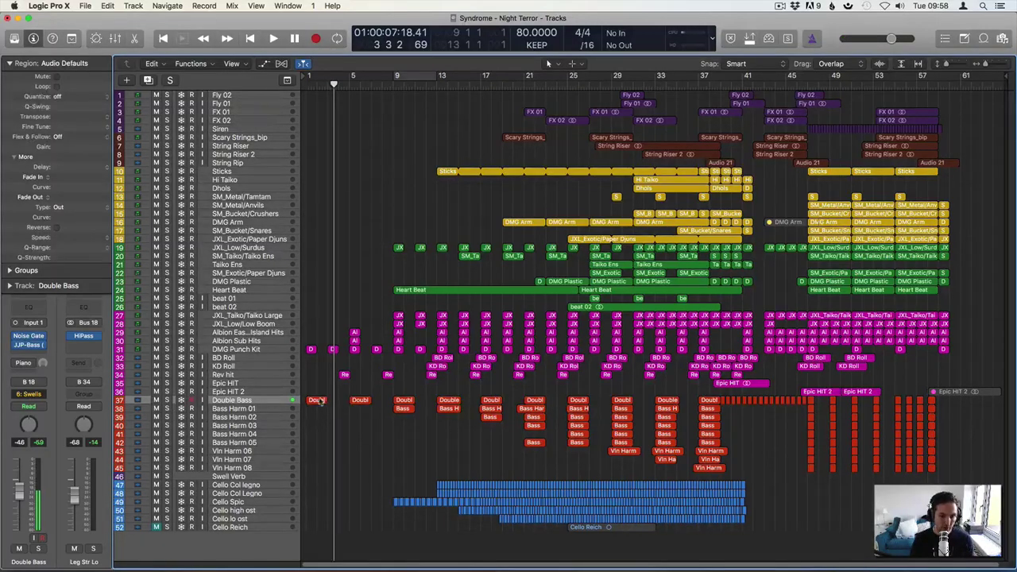
key("z")
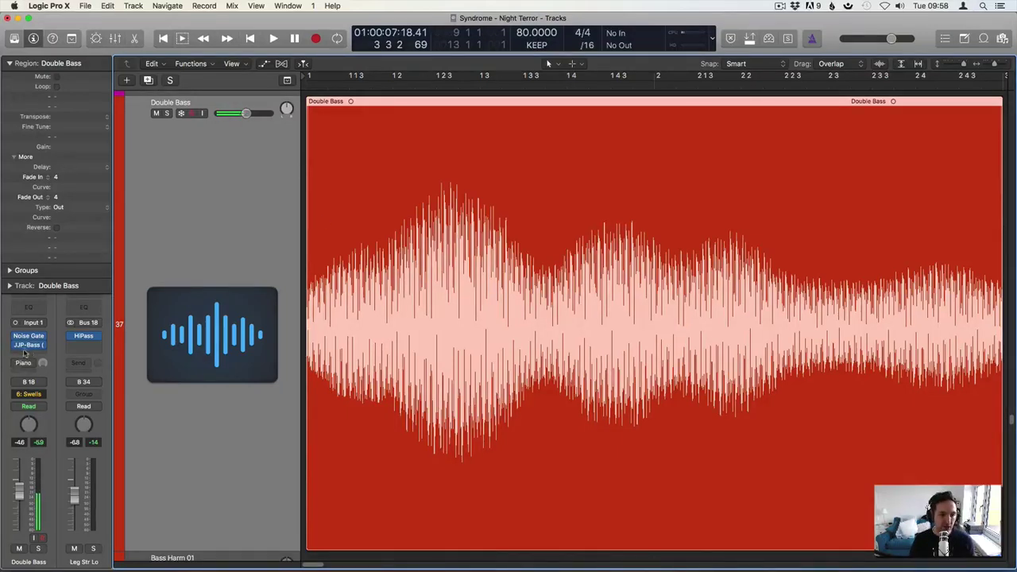
left_click(314, 213)
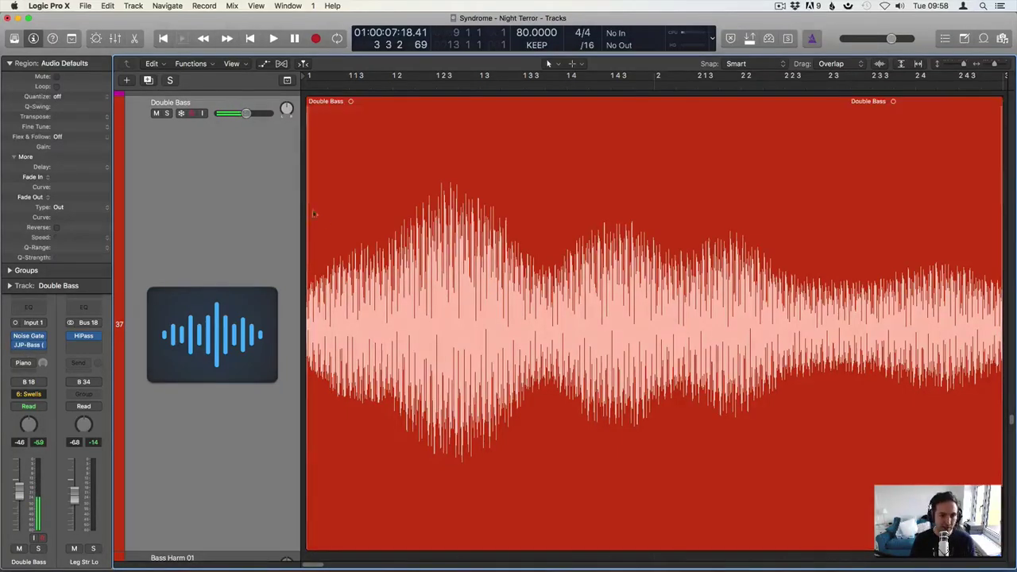
key("z")
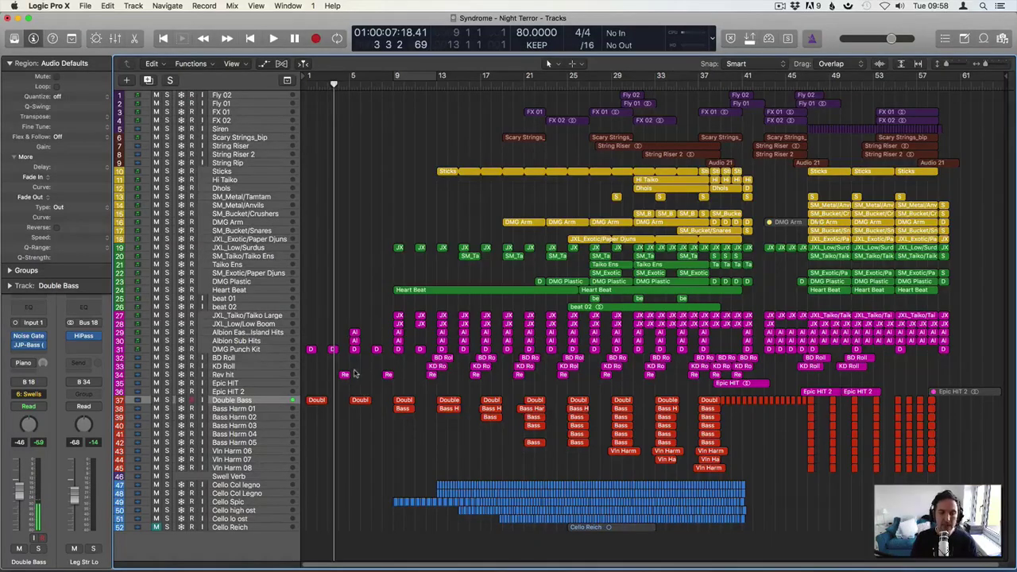
Listen to the Bass Harm 01 track soloed from bar 9, then unsolo it and stop playback
left_click(262, 407)
left_click(393, 81)
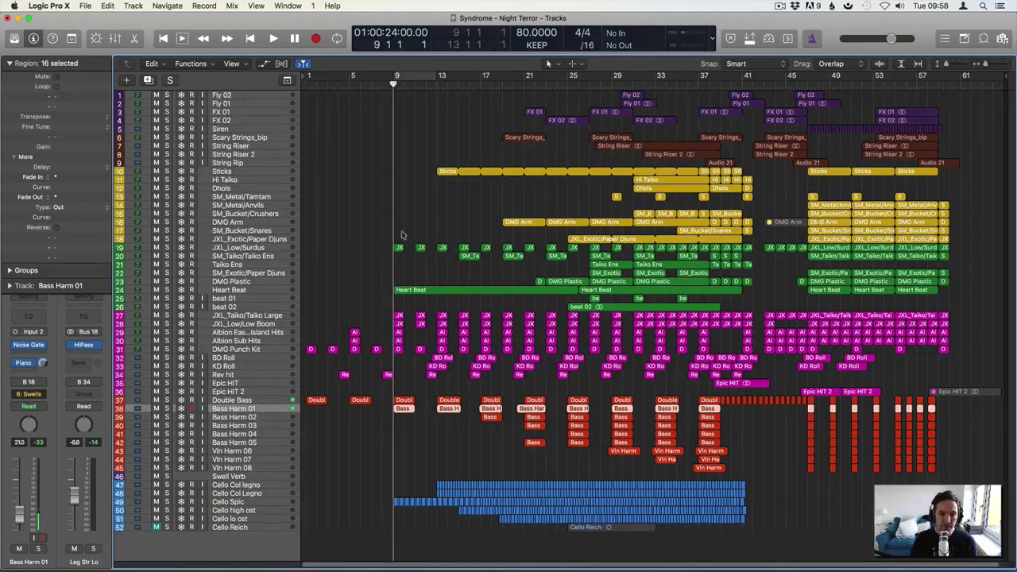
left_click(166, 409)
key("space")
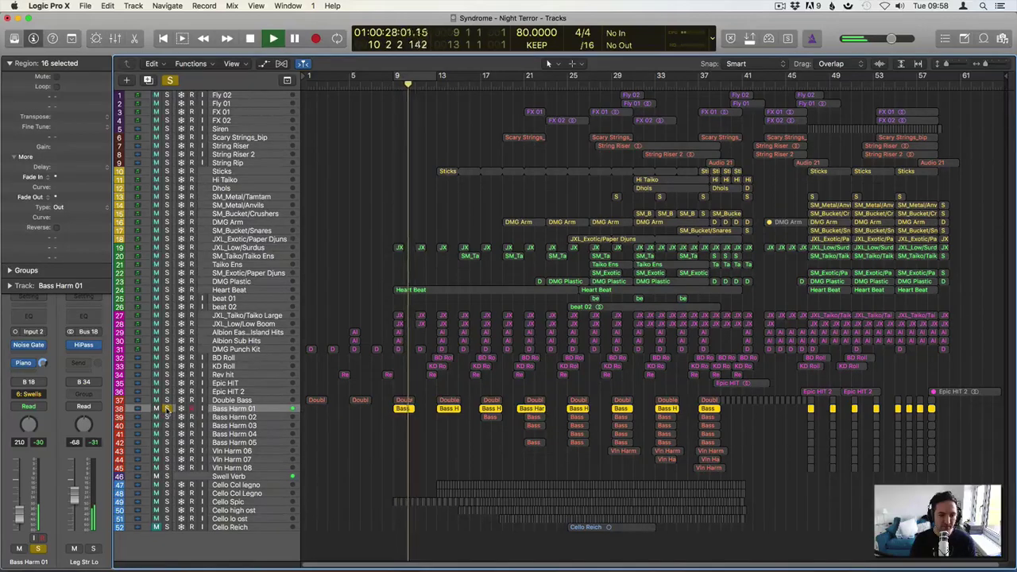
left_click(167, 409)
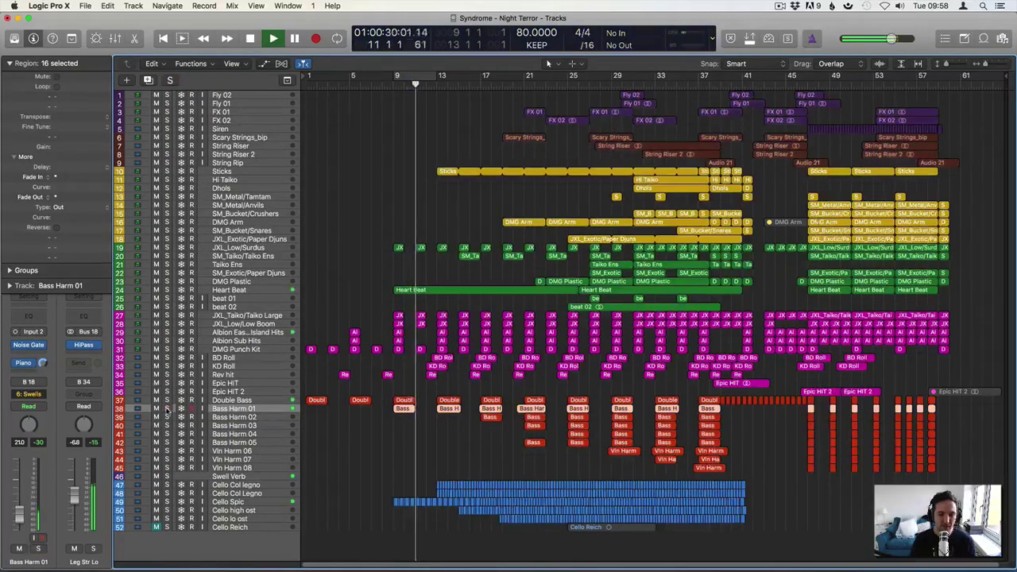
key("space")
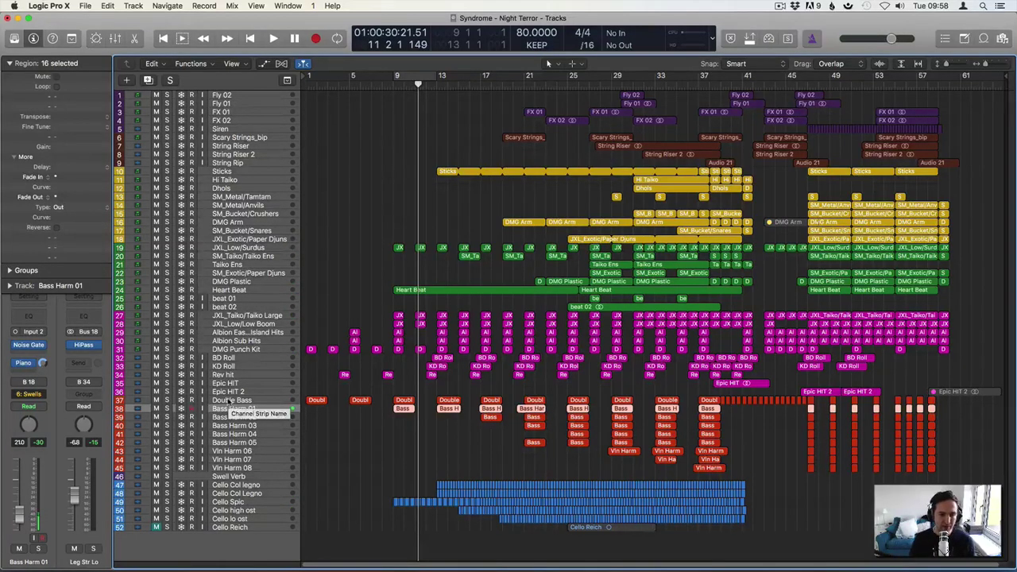
Audition the tracks from Double Bass through Swell Verb soloed together from bar 36, then stop and unsolo them
left_click(491, 82)
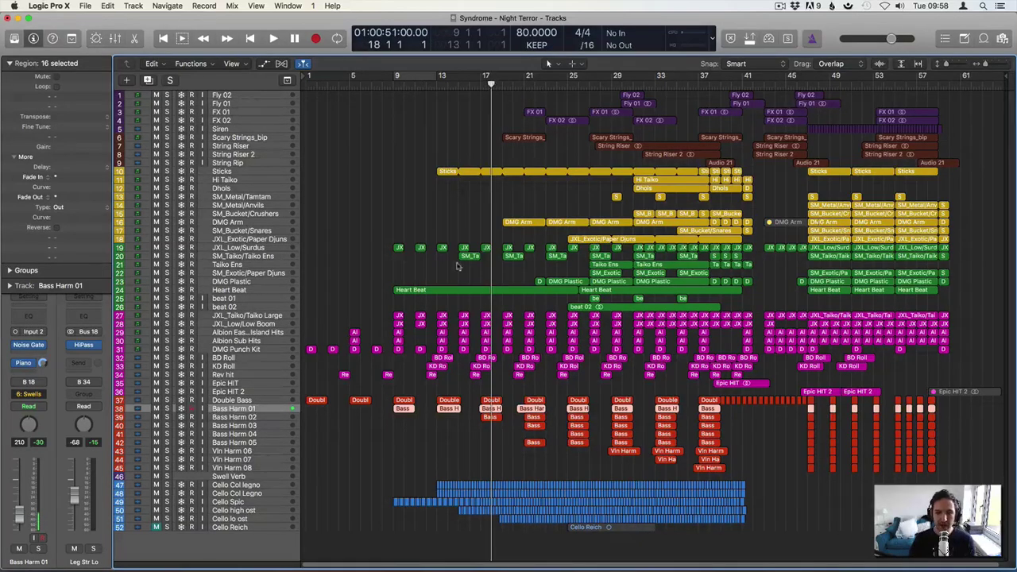
left_click(600, 82)
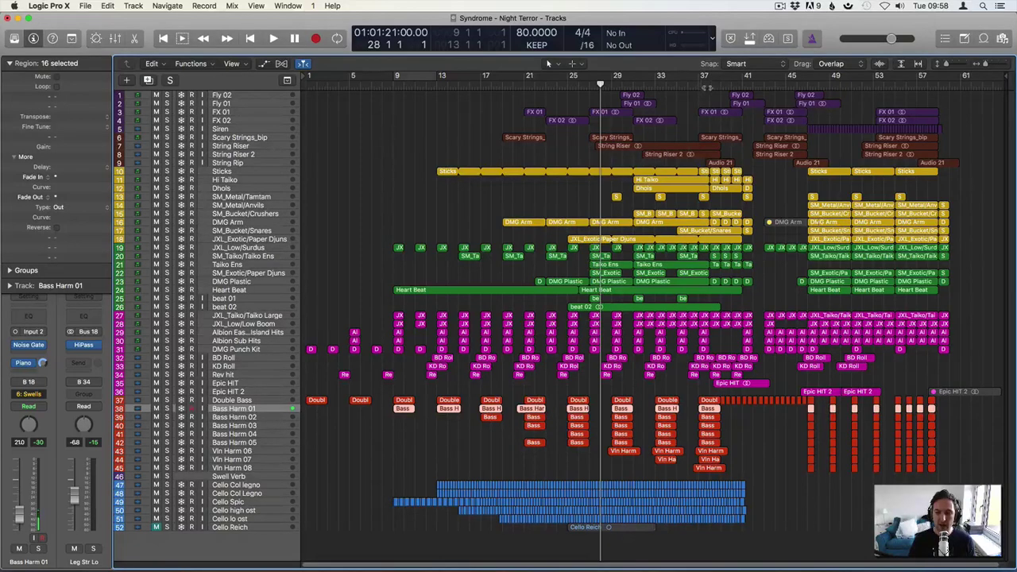
left_click(688, 82)
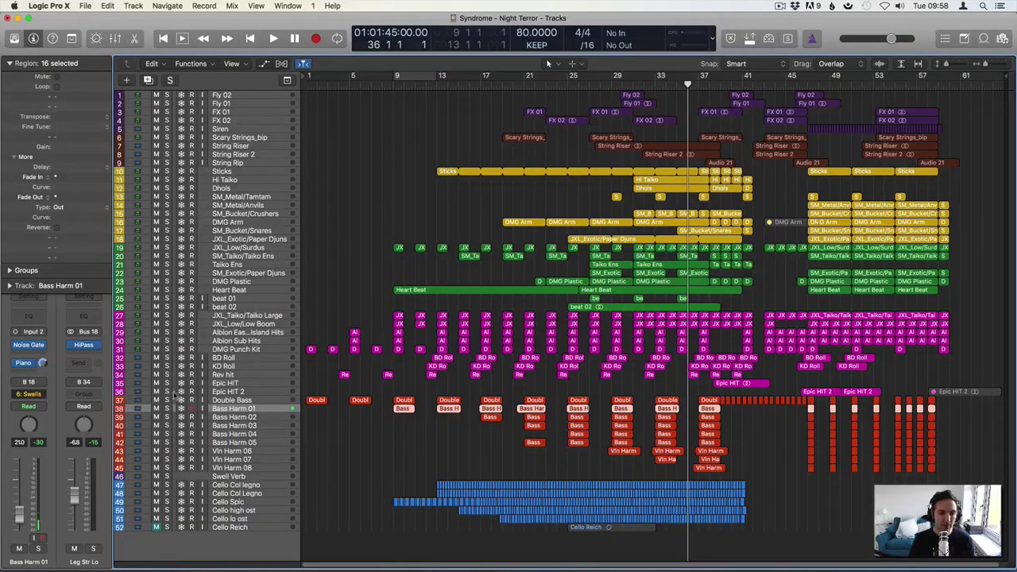
left_click_drag(167, 409, 167, 470)
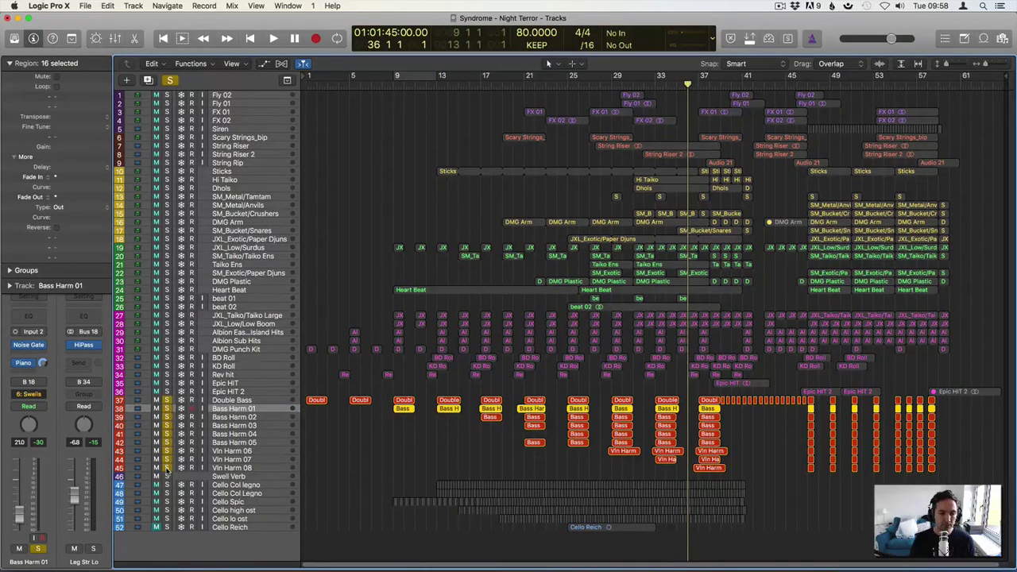
key("space")
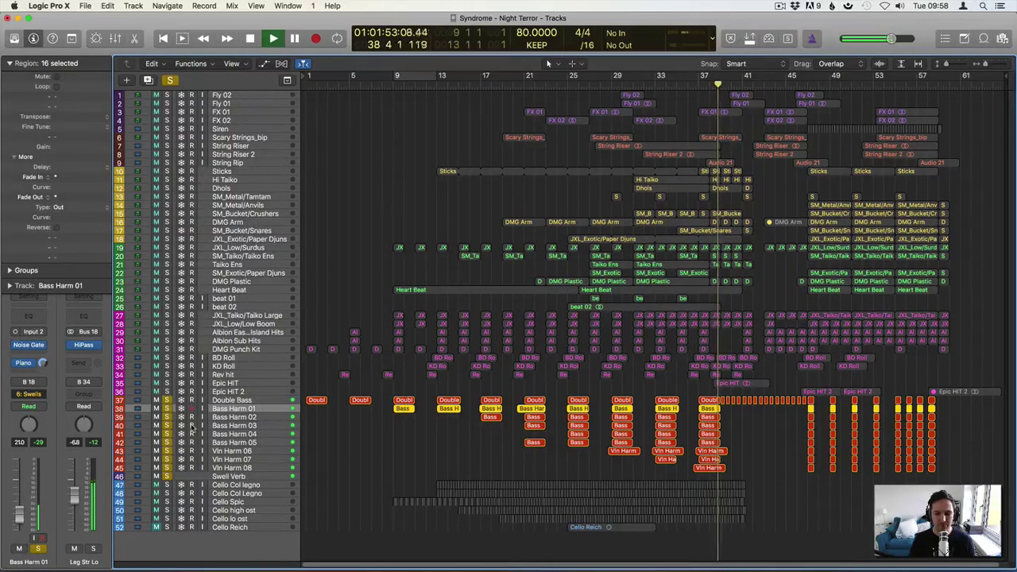
key("space")
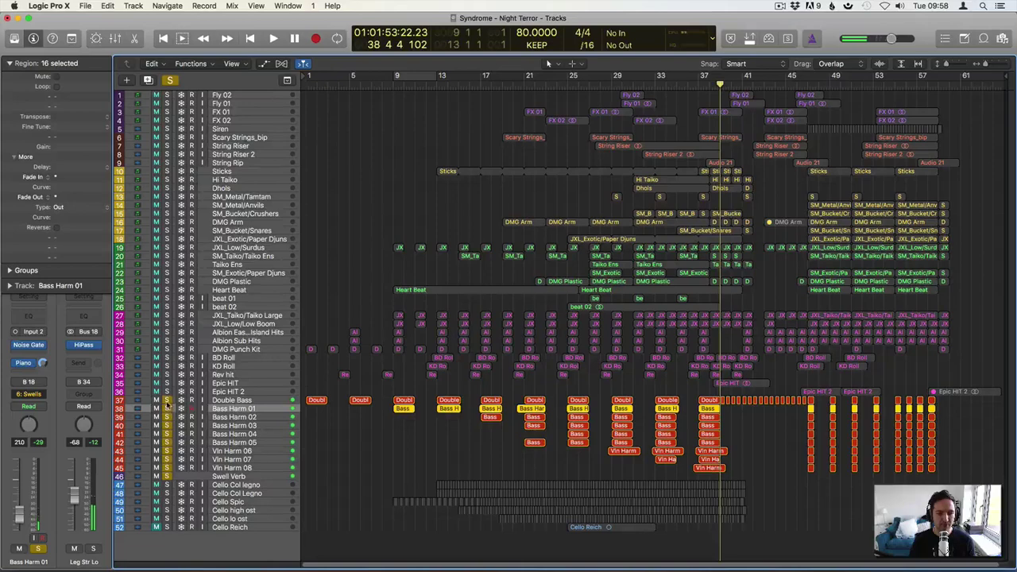
left_click_drag(167, 400, 168, 477)
left_click(367, 453)
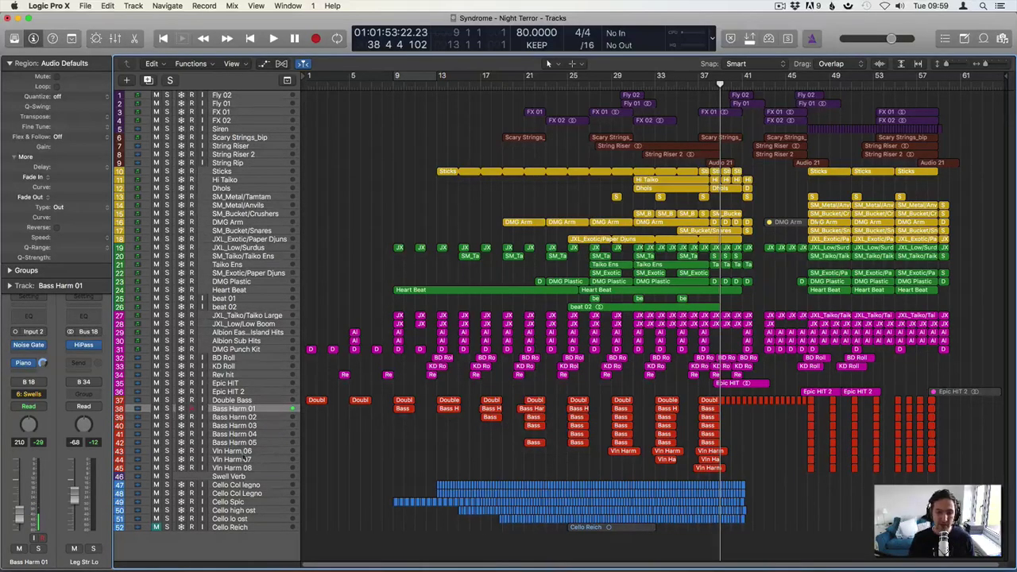
Audition Double Bass through Vln Harm 07 soloed together from bar 37, then clear their solos
left_click_drag(167, 404, 169, 466)
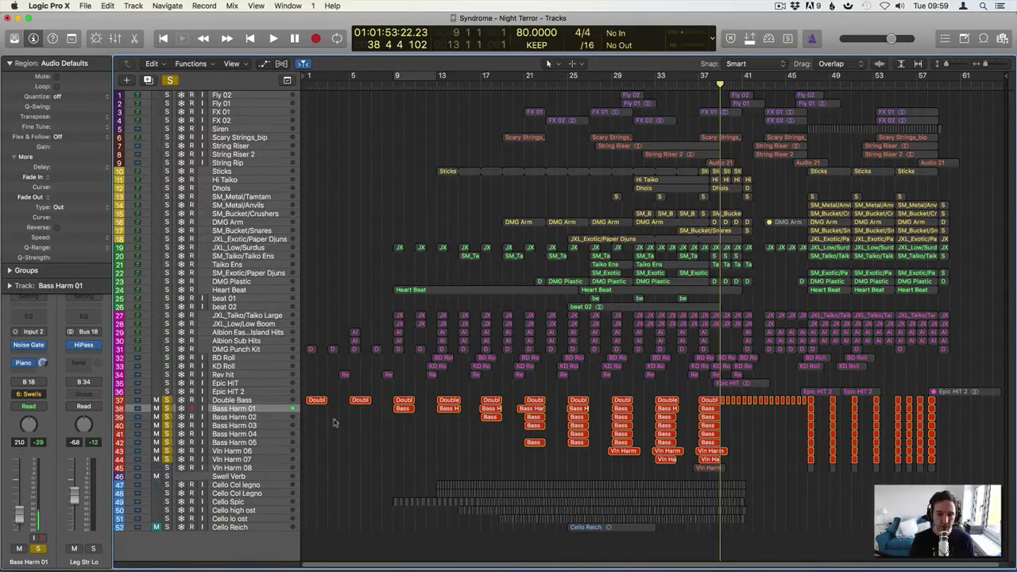
left_click(699, 84)
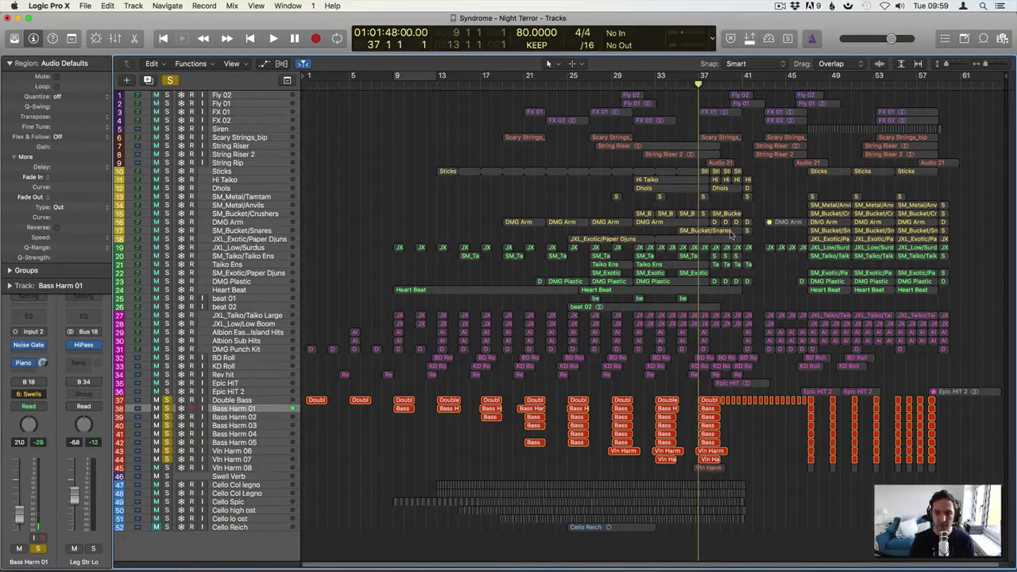
key("space")
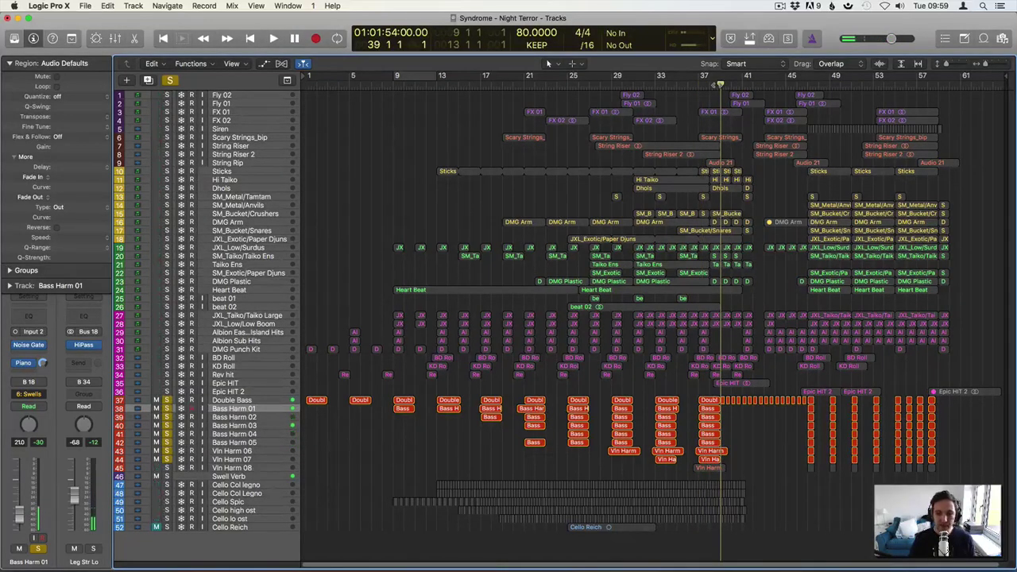
left_click_drag(168, 400, 168, 461)
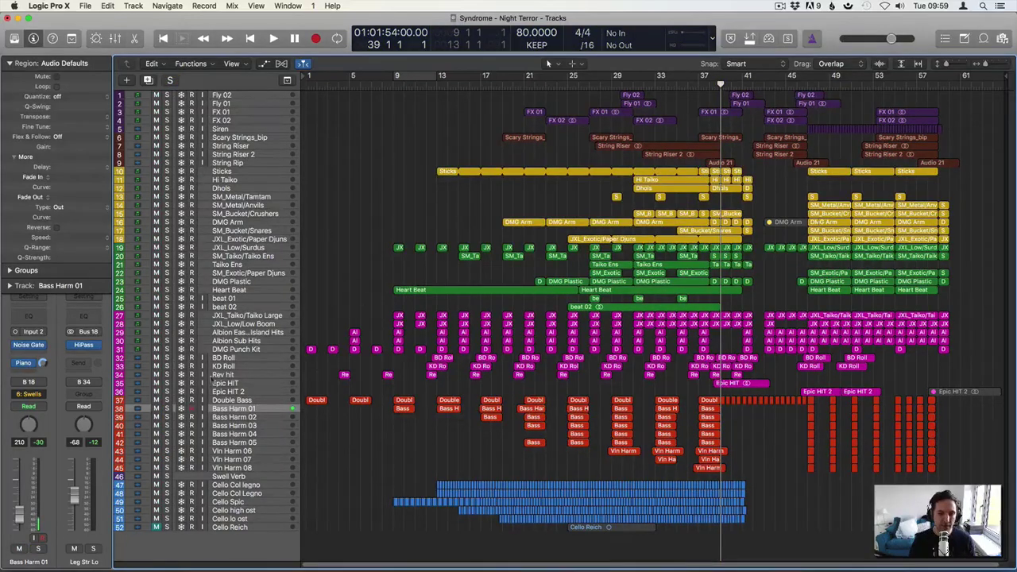
Audition JXL_Taiko/Taiko Large through Epic HIT 2 soloed together from bar 8, then select the DMG Punch Kit track
left_click_drag(167, 316, 165, 390)
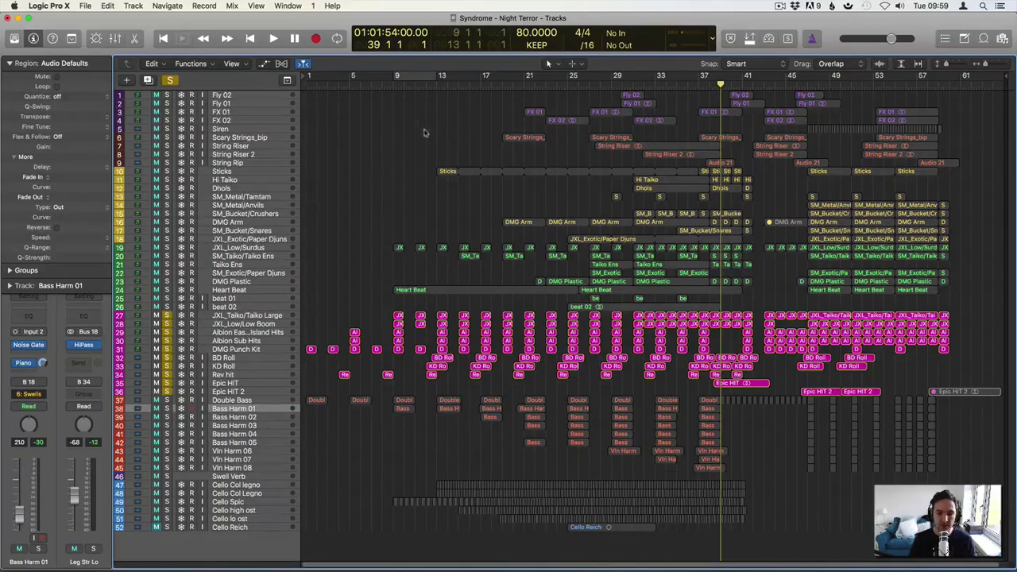
left_click(382, 88)
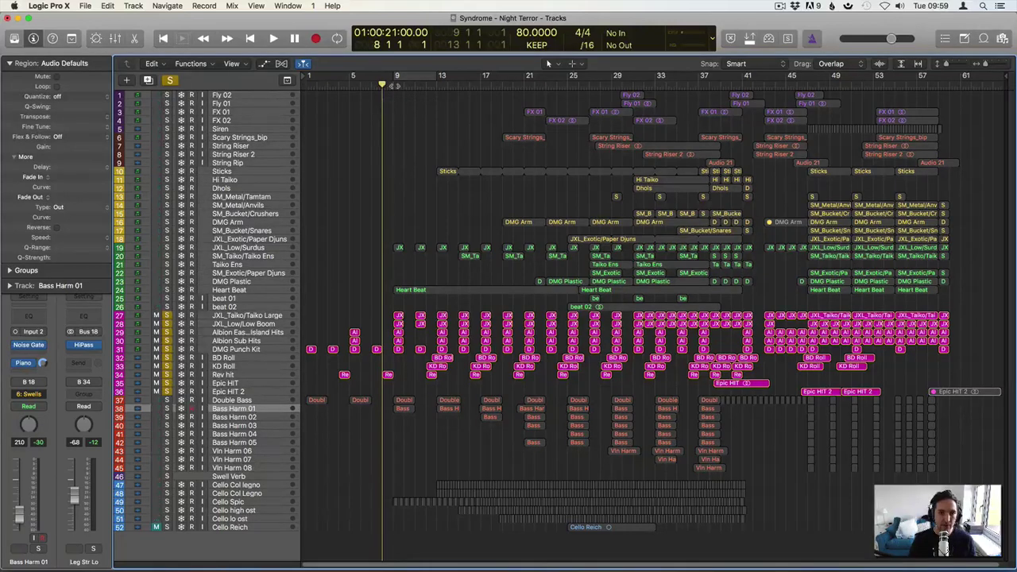
key("space")
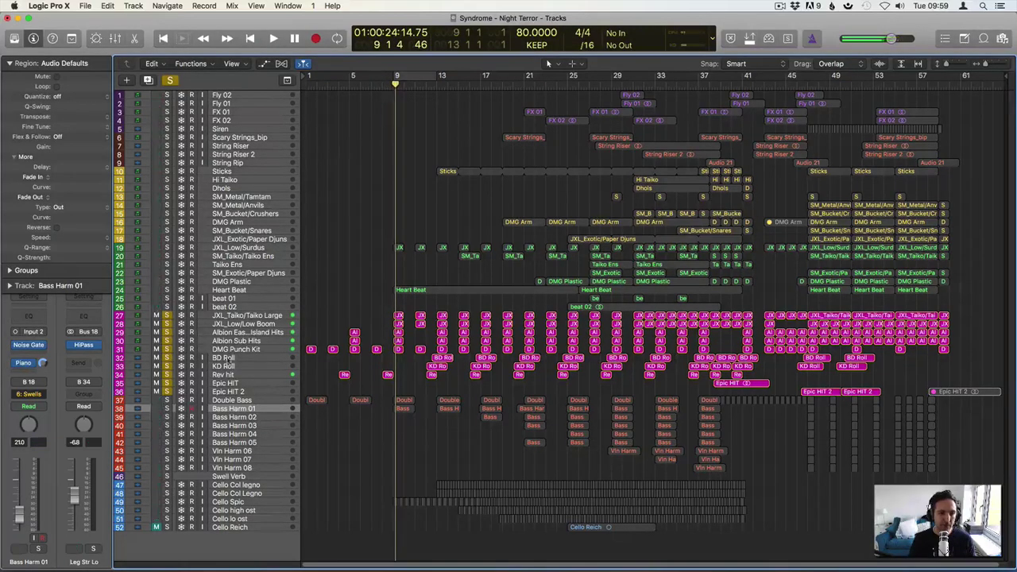
left_click(228, 350)
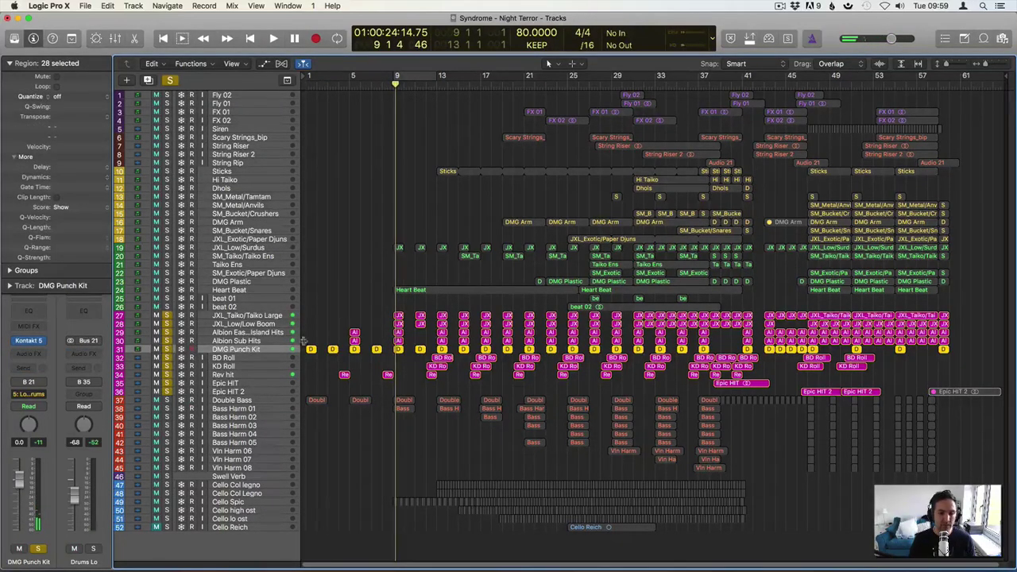
key("space")
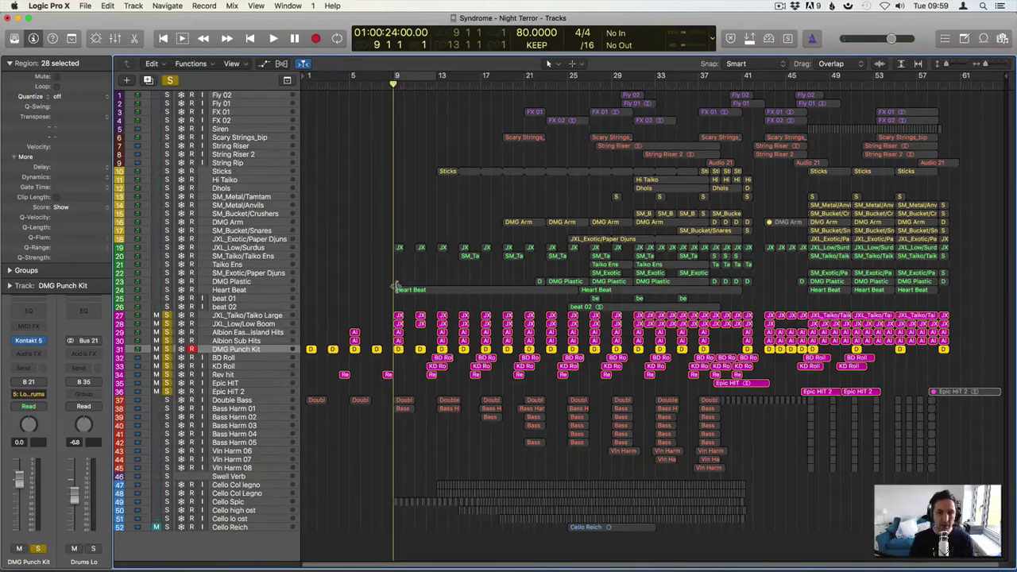
Listen to the soloed percussion hits from the start of the project, then stop playback
key("space")
key("Return")
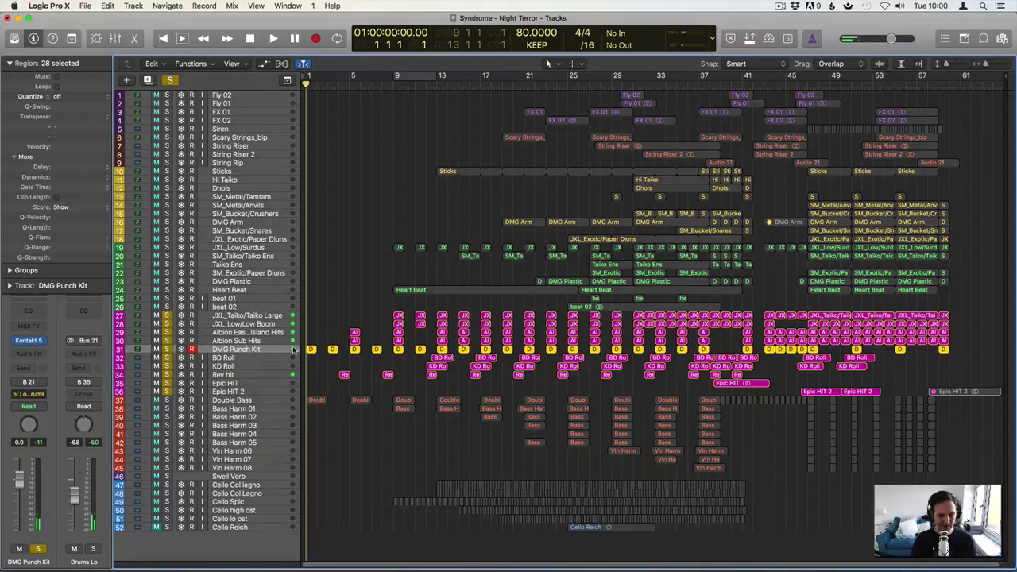
key("space")
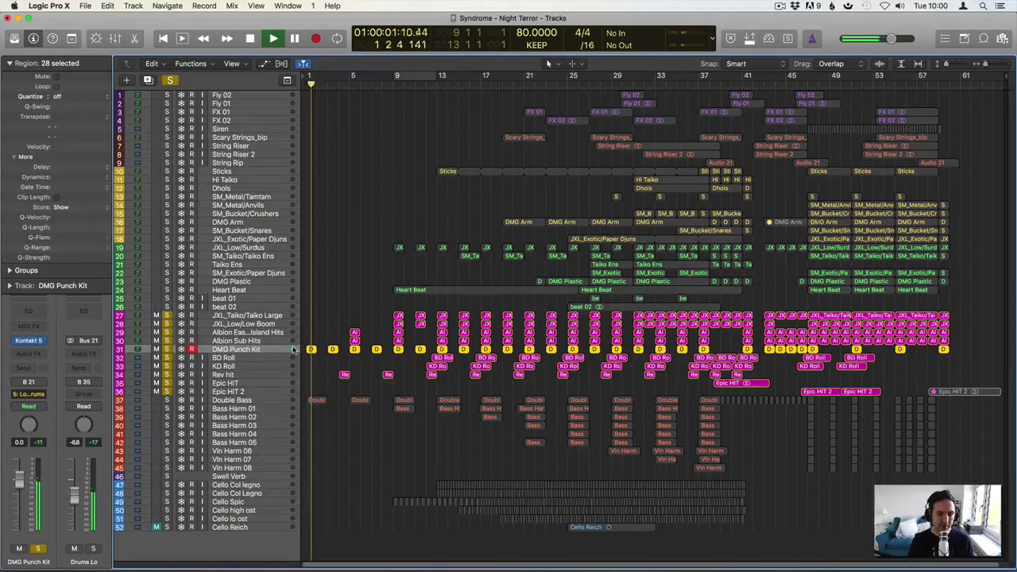
key("space")
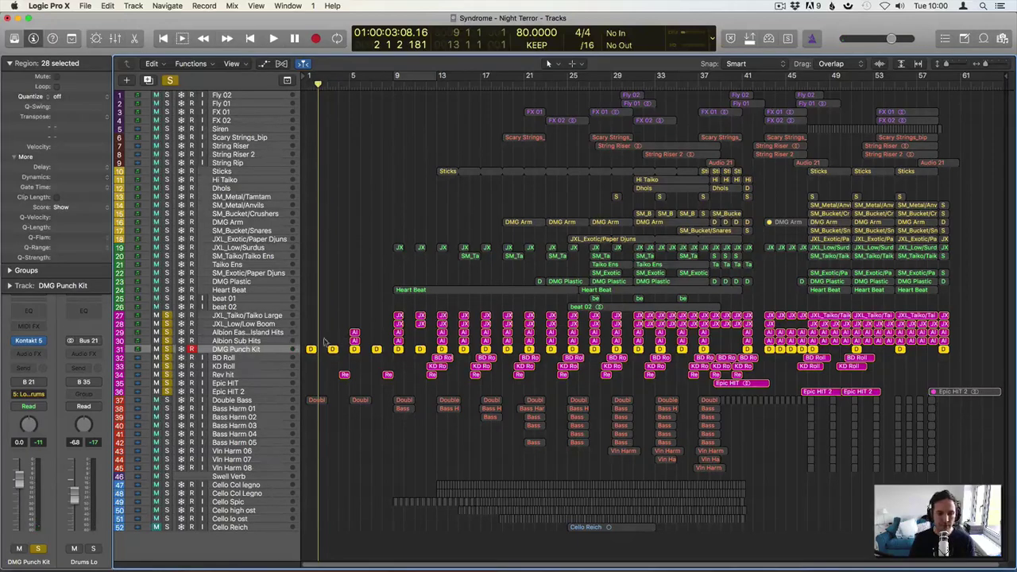
Audition the soloed percussion hits from bars 13, 25 and 31 onward, then stop playback and clear their solos
left_click(441, 82)
key("space")
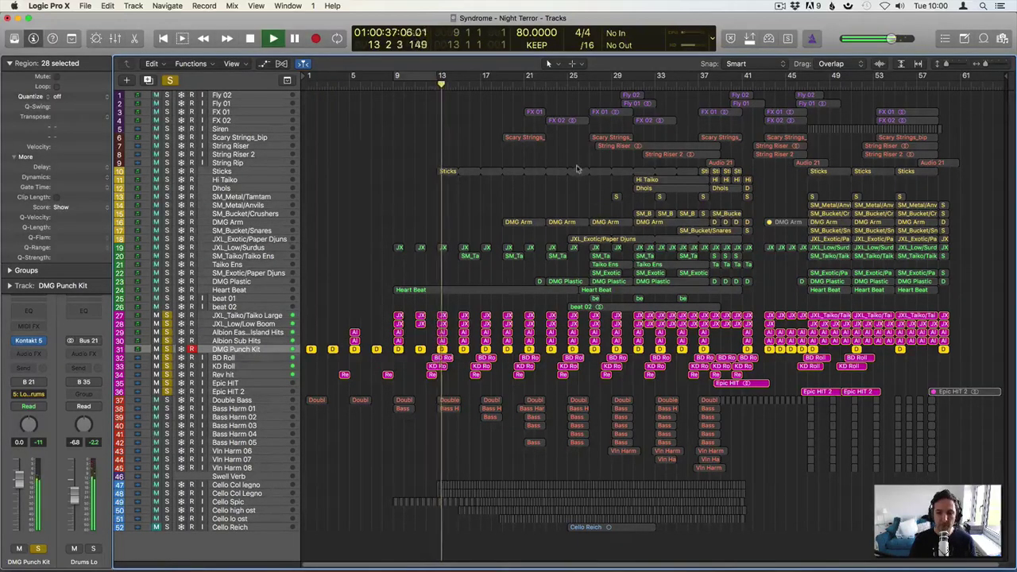
left_click(572, 83)
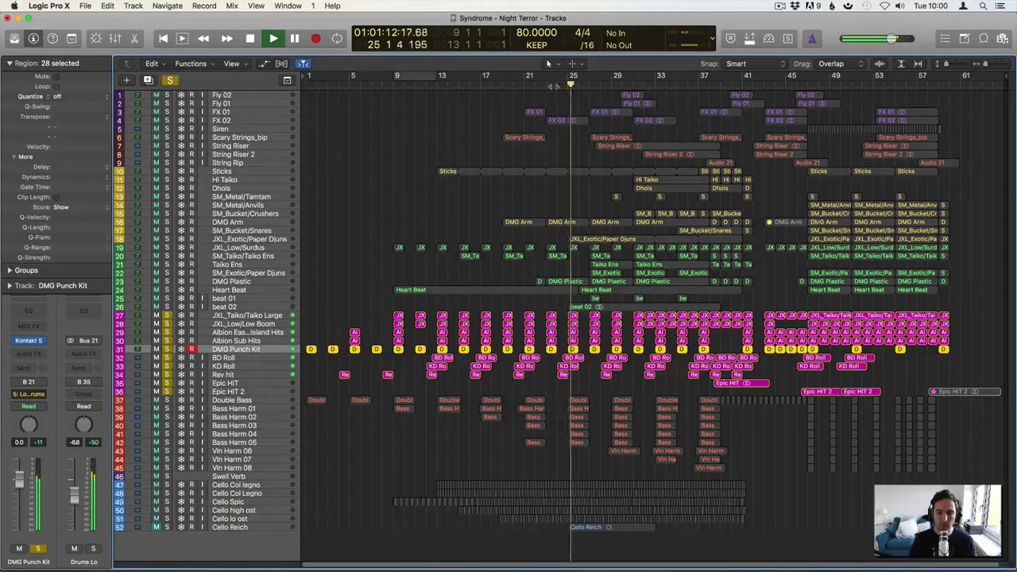
left_click(550, 82)
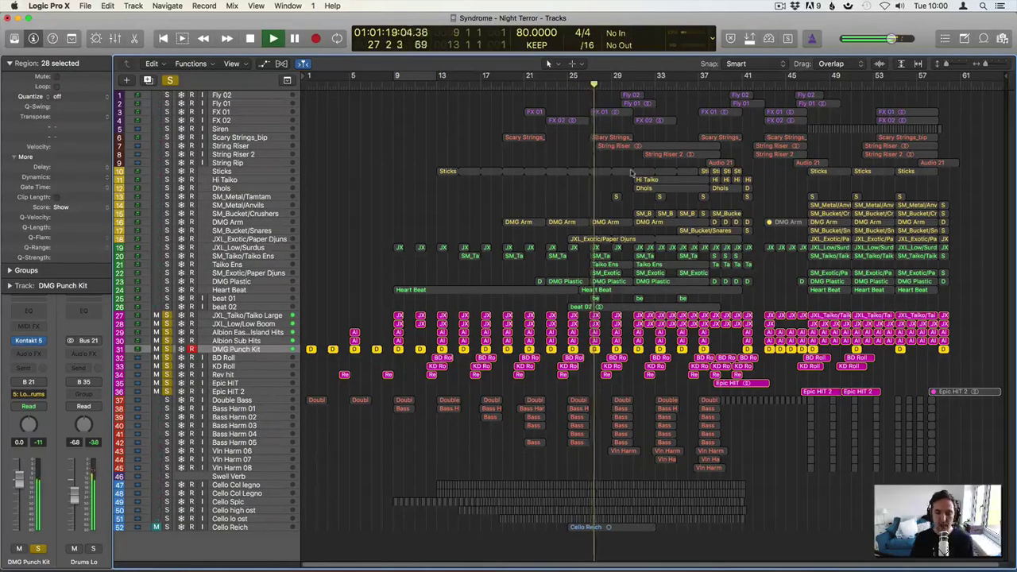
left_click(631, 84)
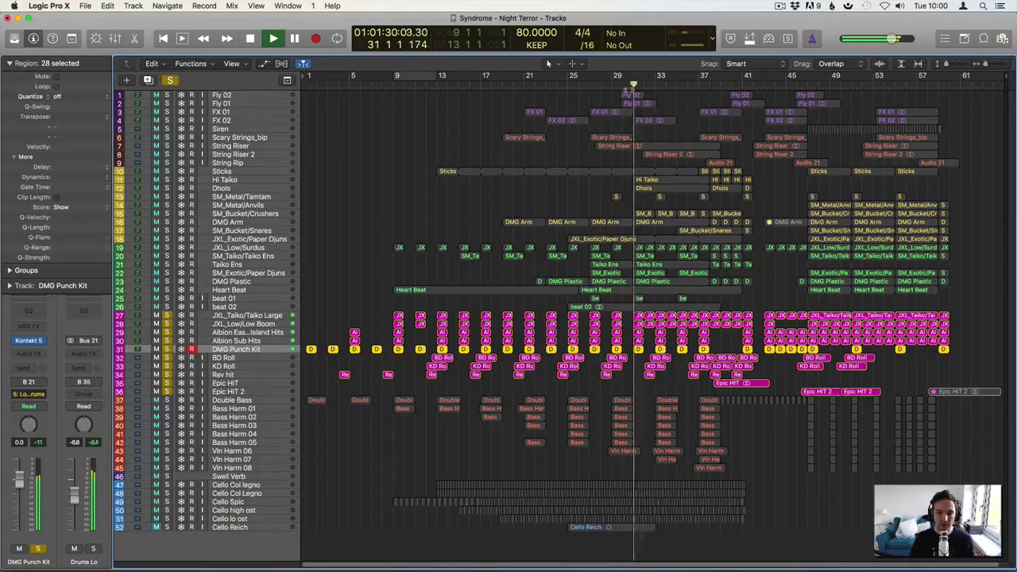
left_click(683, 84)
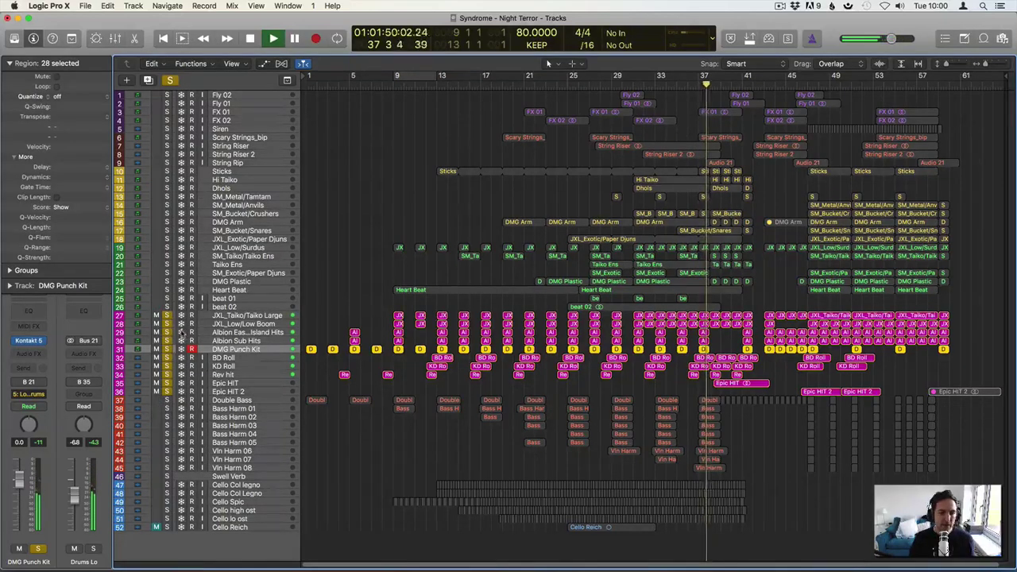
key("space")
left_click_drag(167, 315, 170, 411)
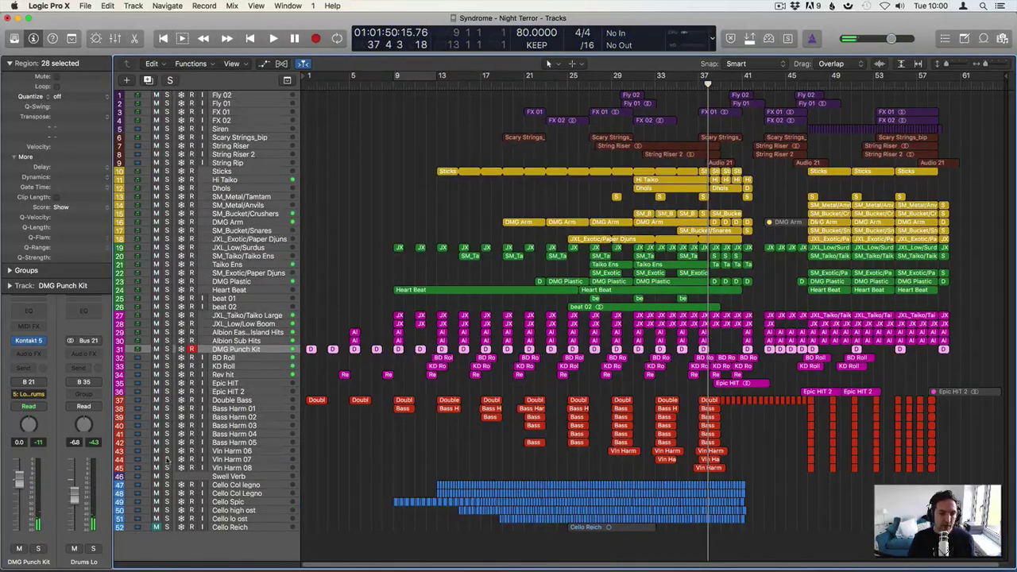
Solo JXL_Taiko/Taiko Large through Vln Harm 08 together and listen to the hits combined with the basses and violins
left_click_drag(167, 469, 167, 316)
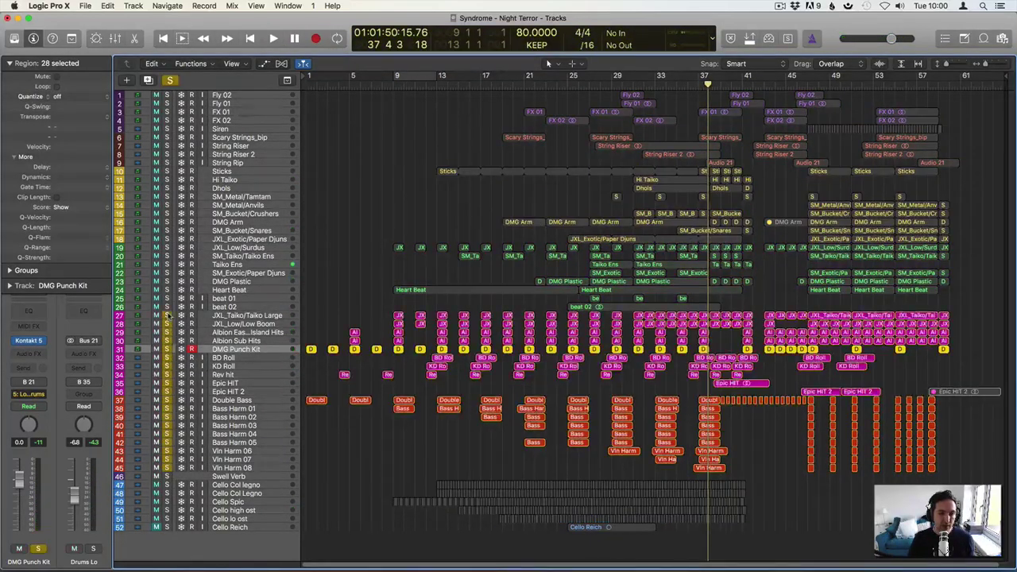
key("space")
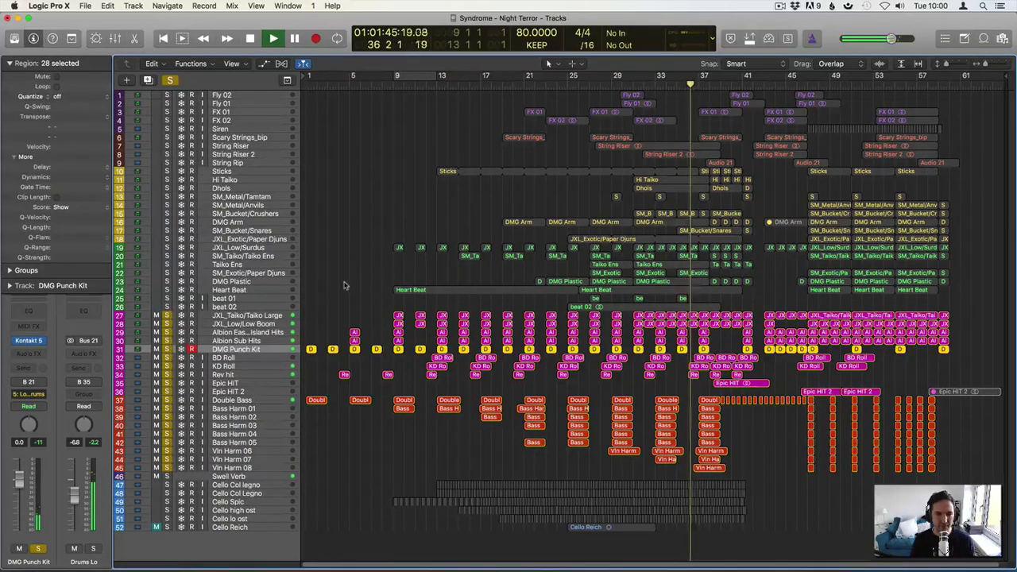
key("space")
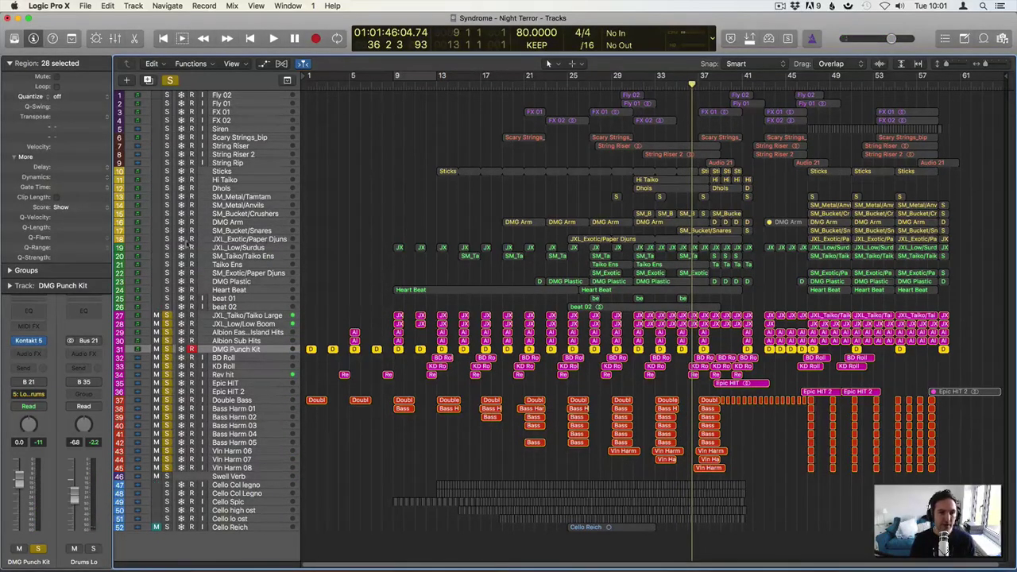
Add JXL_Low/Surdus through beat 02 to the soloed tracks and listen to the combined groups
left_click_drag(166, 247, 167, 307)
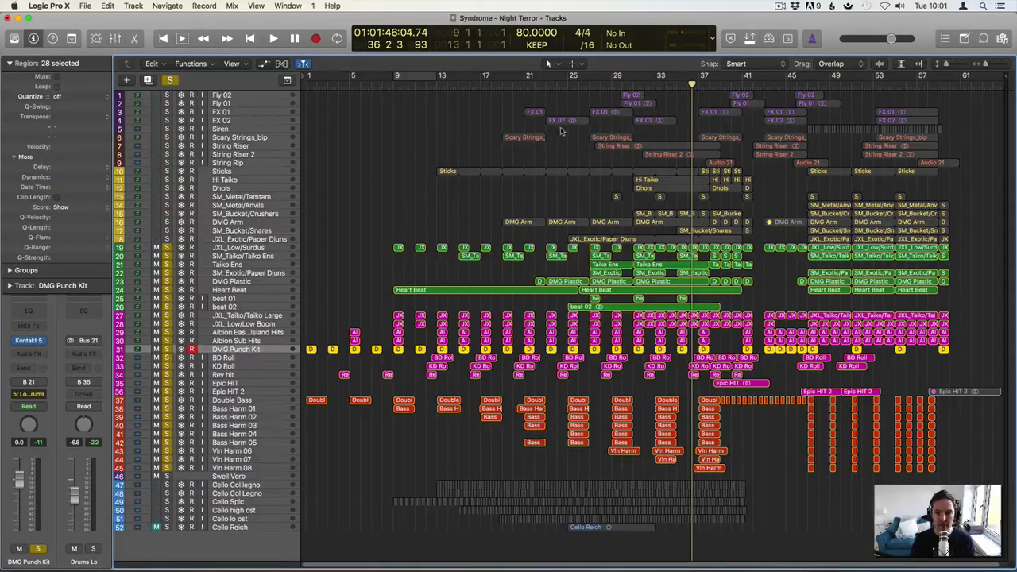
key("space")
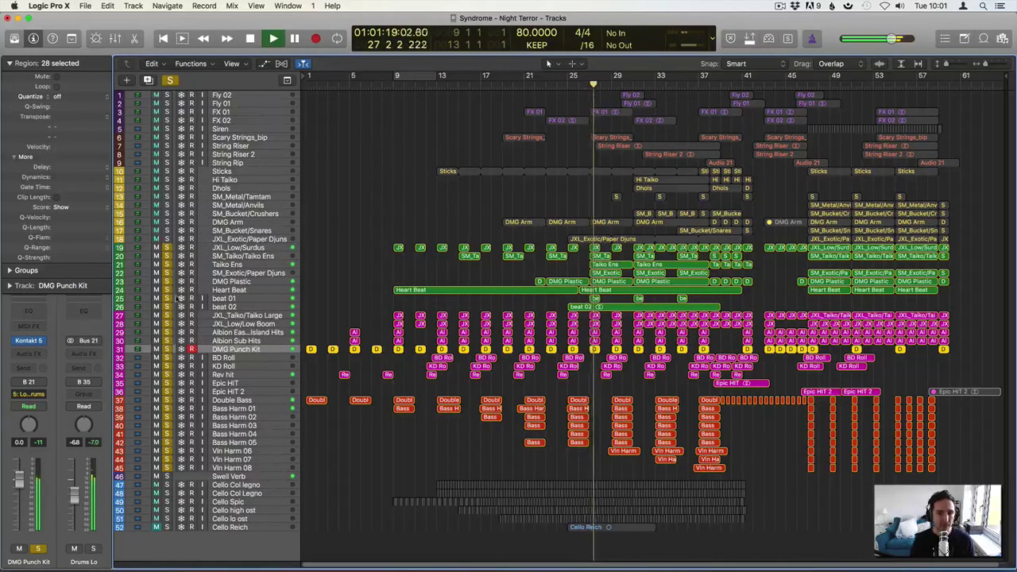
key("space")
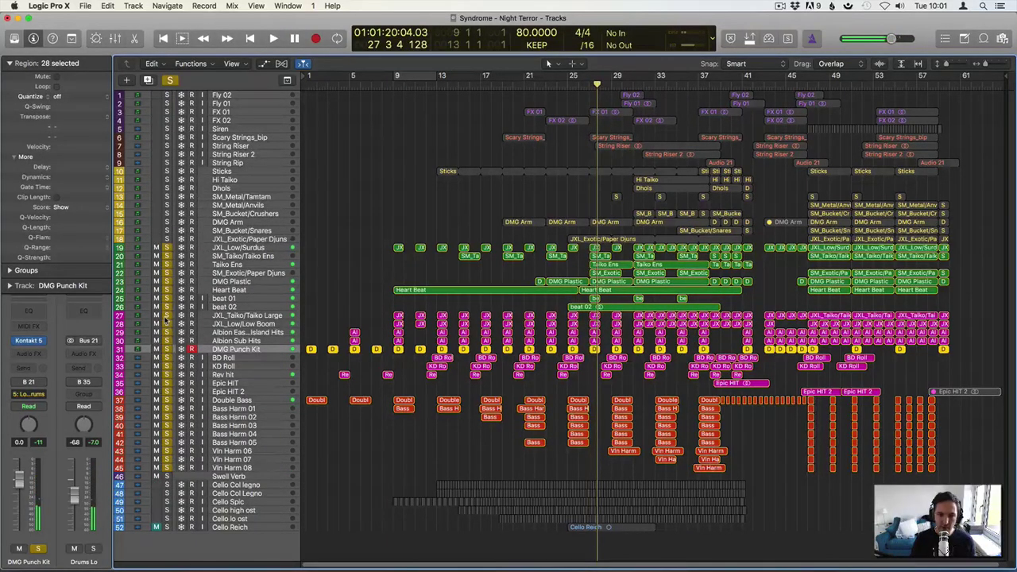
Play from bar 9, unsolo JXL_Taiko/Taiko Large through Vln Harm 08, and select the Heart Beat track
key("space")
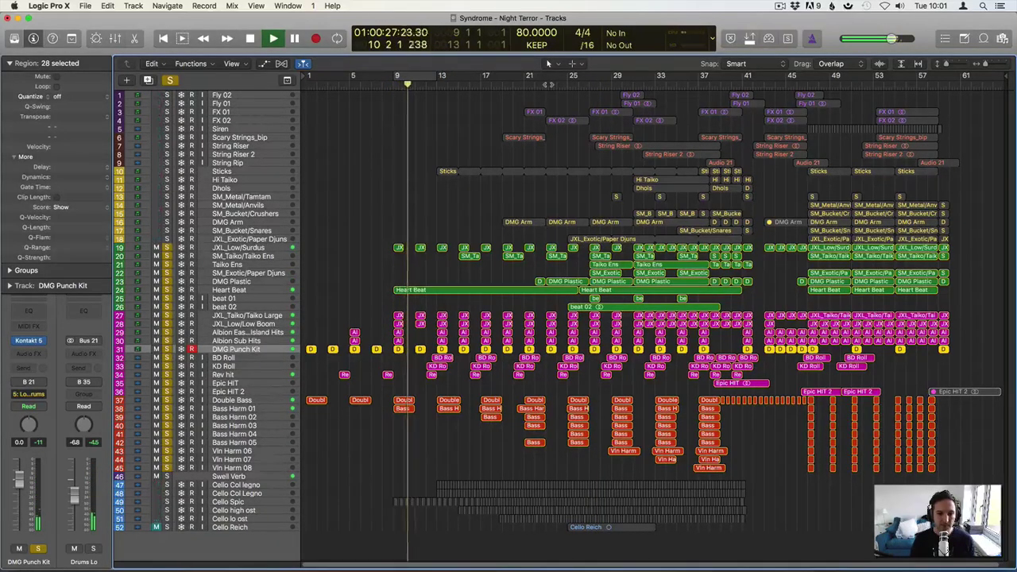
left_click_drag(166, 316, 165, 468)
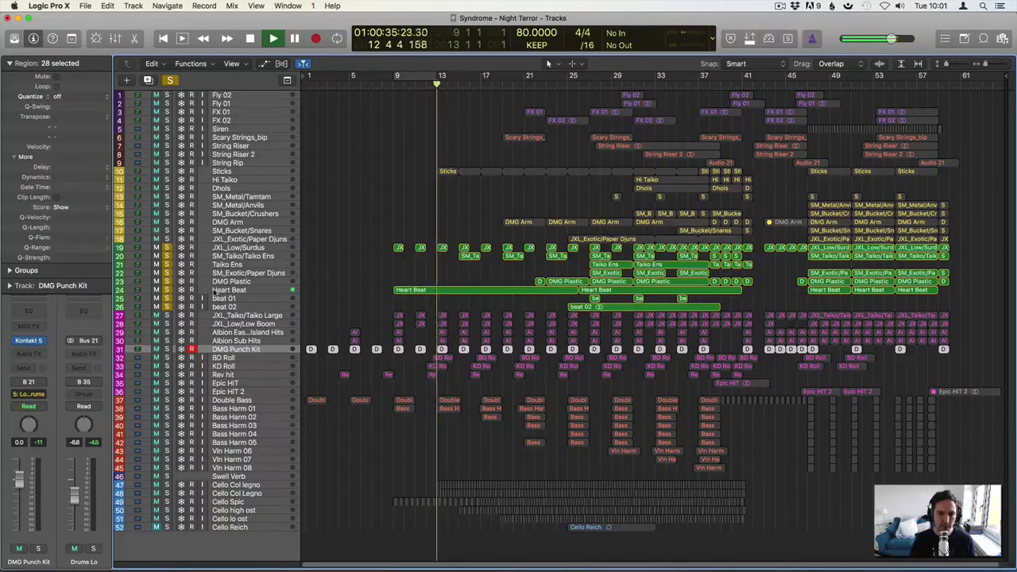
left_click(214, 291)
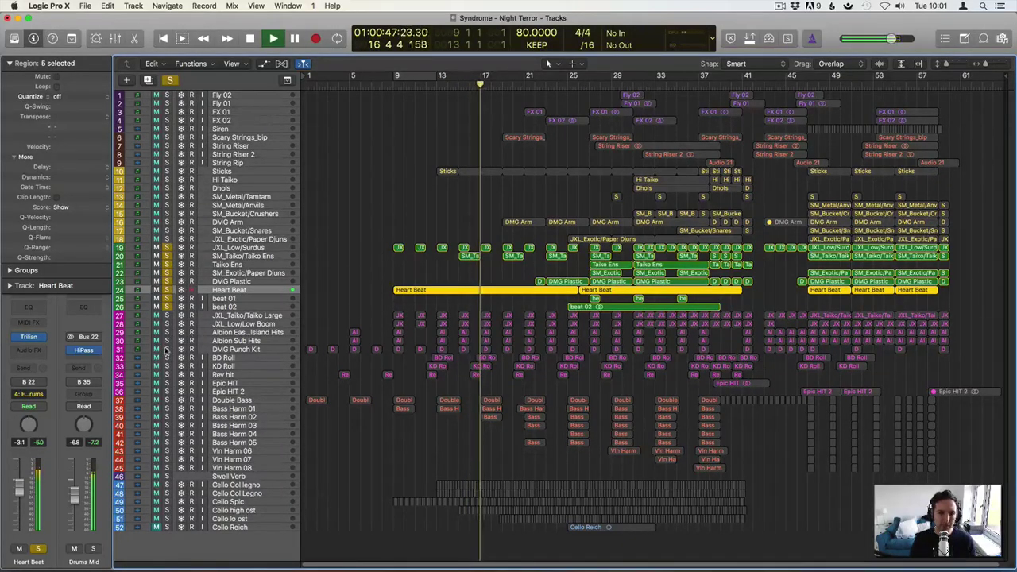
Listen with Double Bass through Vln Harm 08 soloed alongside the JXL_Low/Surdus to beat 02 group, then unsolo them
left_click(167, 400)
left_click_drag(167, 417, 166, 469)
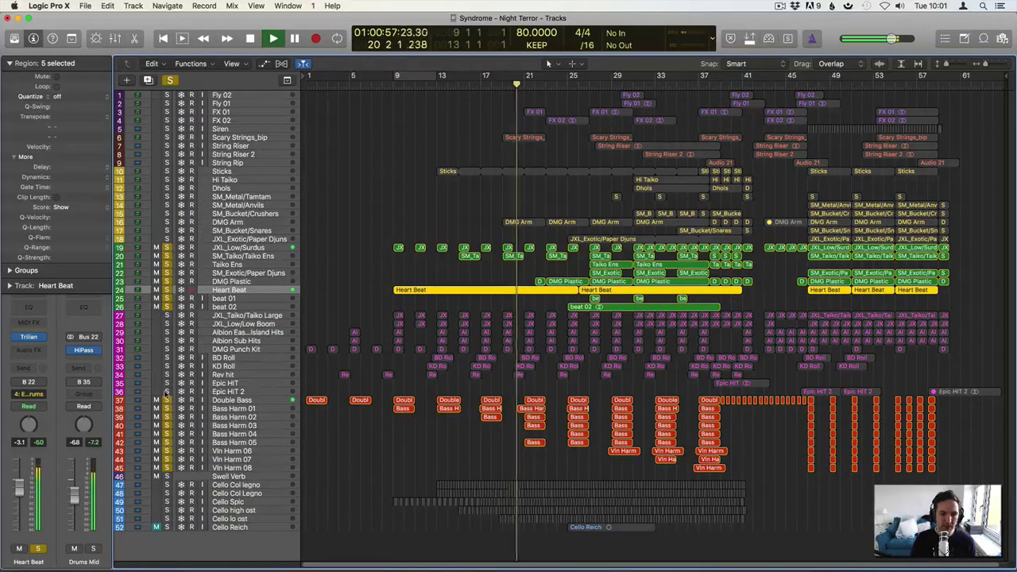
left_click_drag(167, 399, 166, 468)
Restart playback to audition only JXL_Low/Surdus through beat 02, clear the region selection, and stop
key("space")
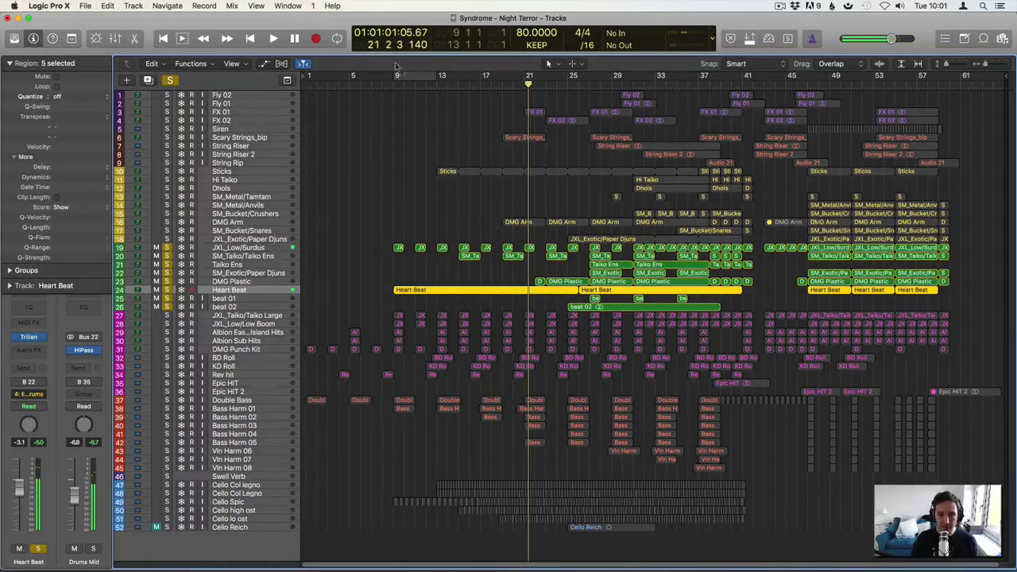
key("space")
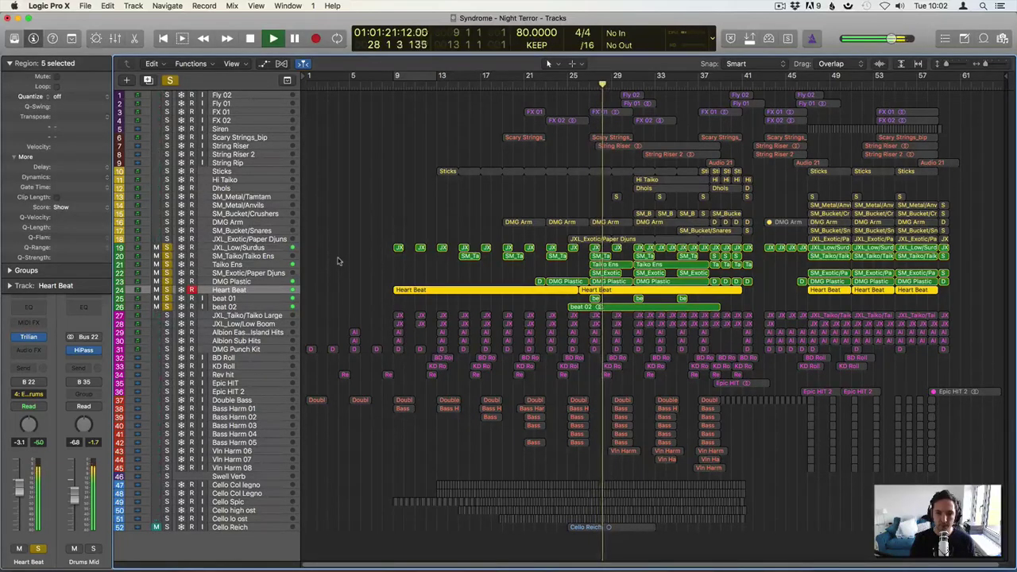
left_click(337, 262)
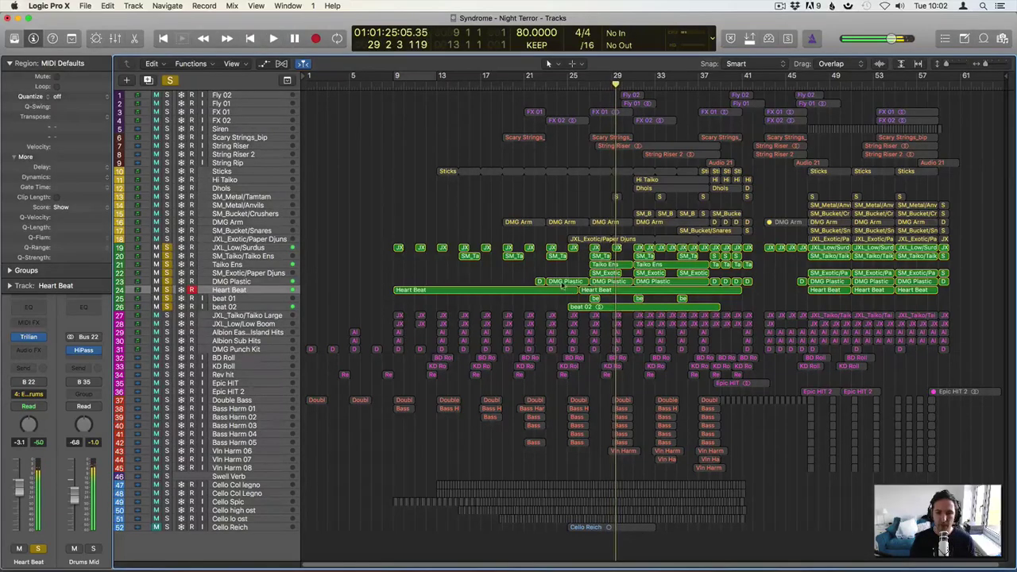
Inspect the notes of the three long DMG Plastic regions between bars 23 and 37 in the Piano Roll, then close it
double_click(646, 289)
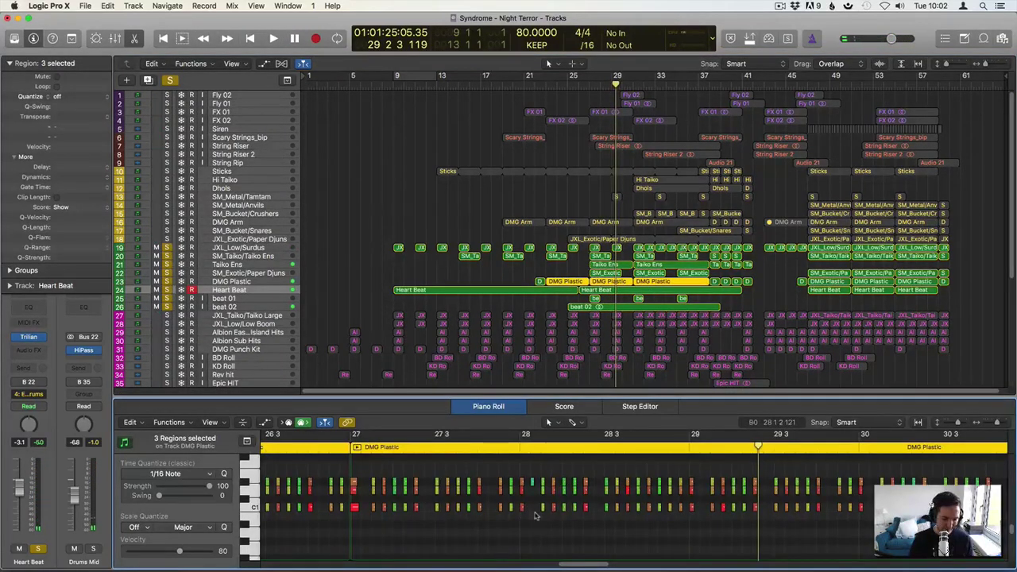
key("z")
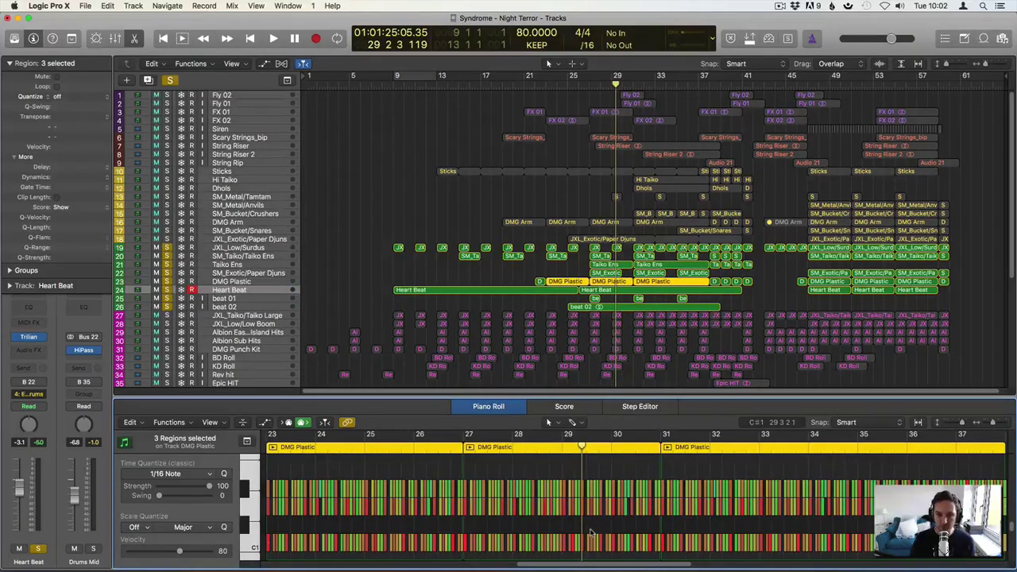
key("p")
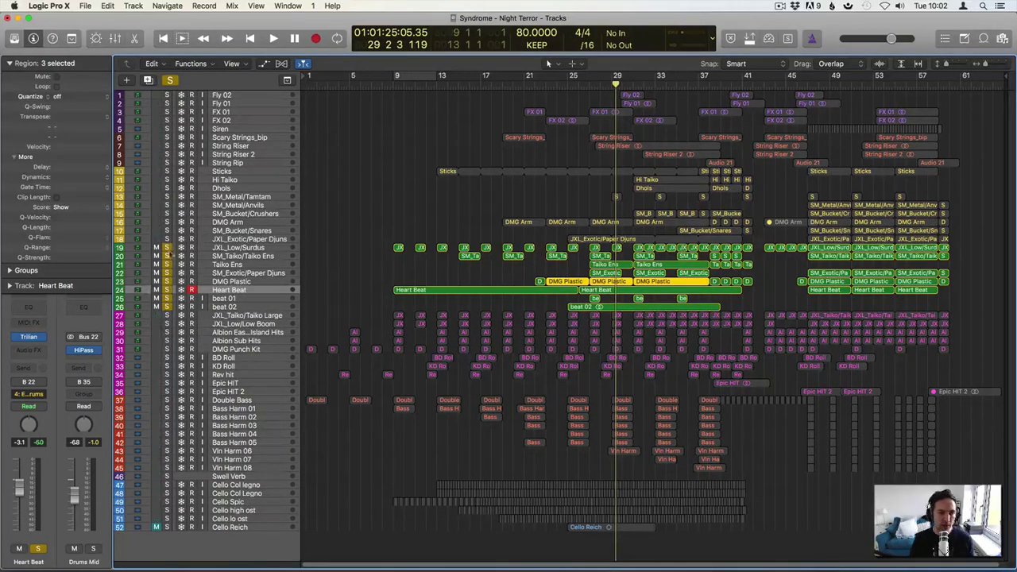
Unsolo JXL_Low/Surdus through beat 01, leaving only beat 02 soloed, and play it from bar 25
left_click_drag(169, 249, 172, 301)
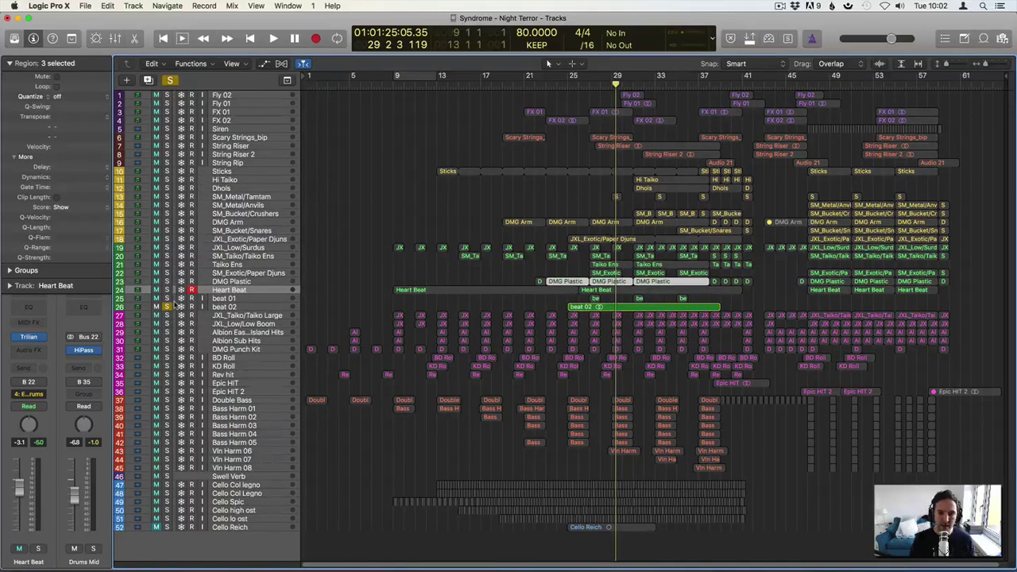
left_click(567, 88)
key("space")
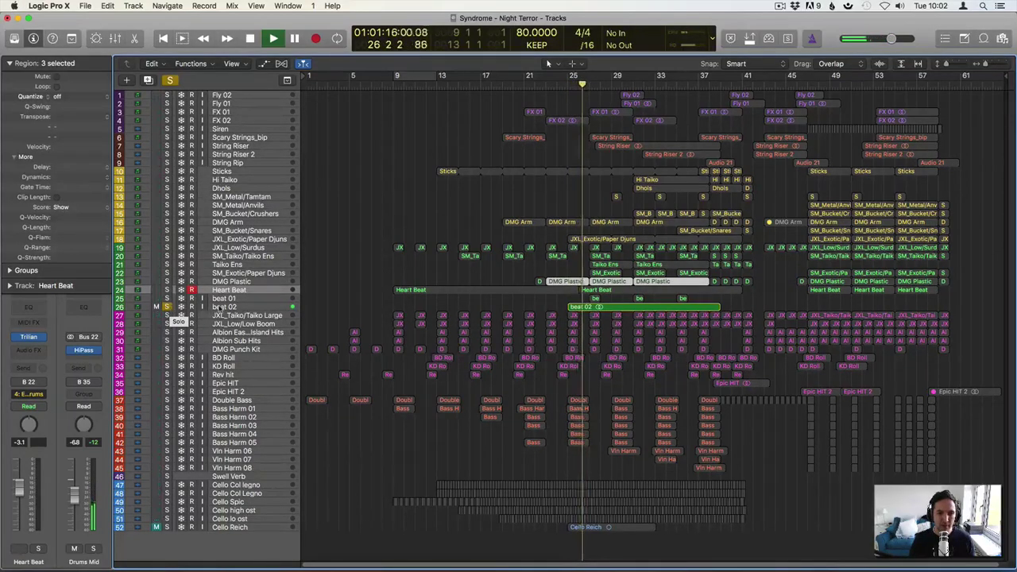
Zoom in on the beat 02 region to inspect its waveform, then return to the full arrangement view
left_click(219, 307)
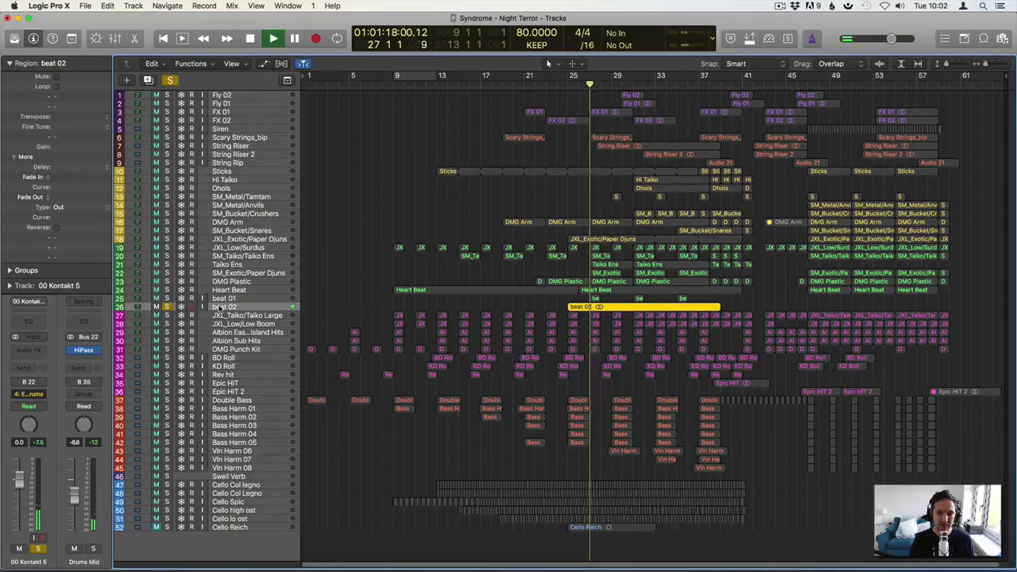
key("z")
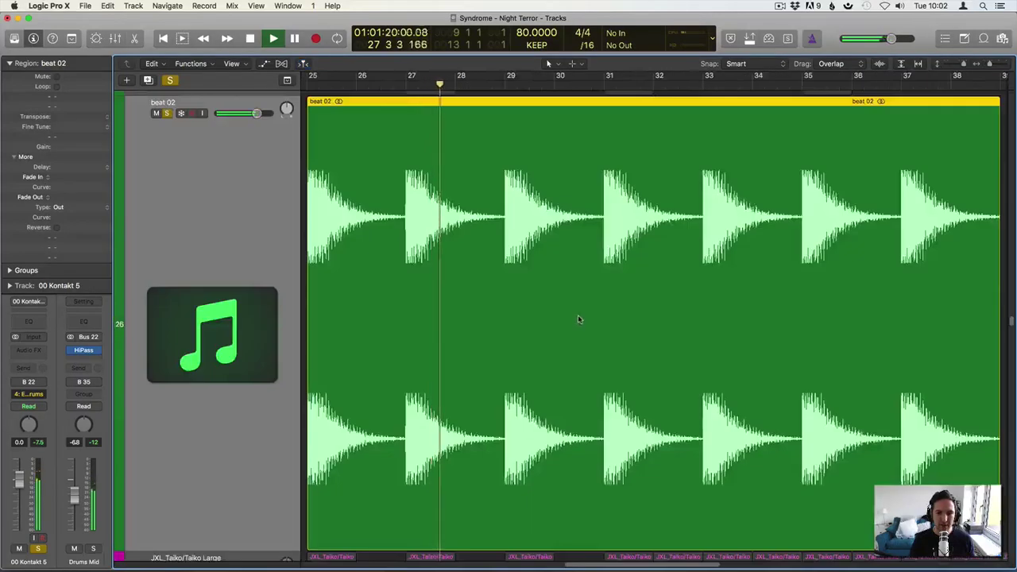
key("z")
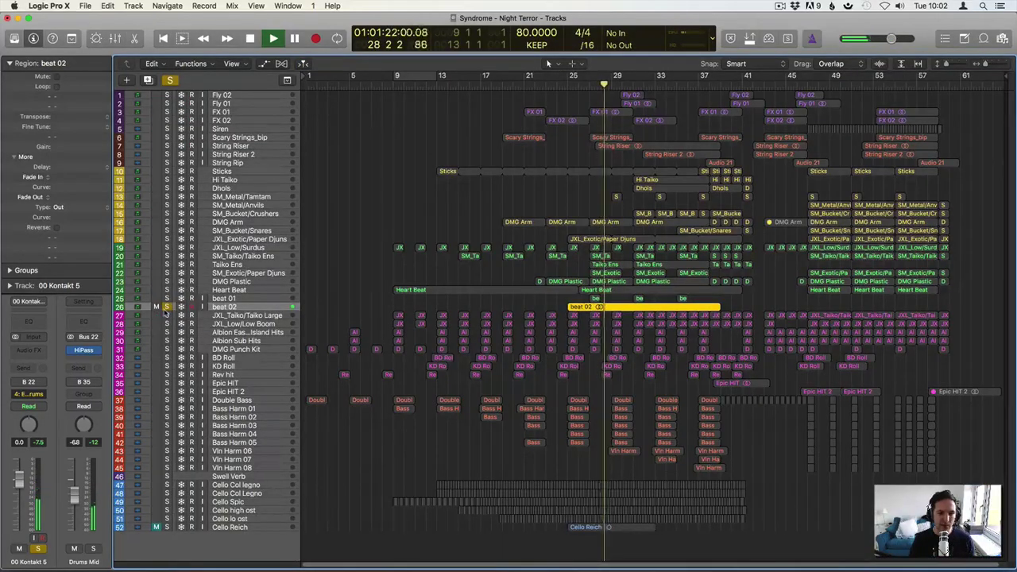
Clear the beat 02 solo and region selection, re-solo beat 02 for playback, and add Heart Beat to the solo
key("s")
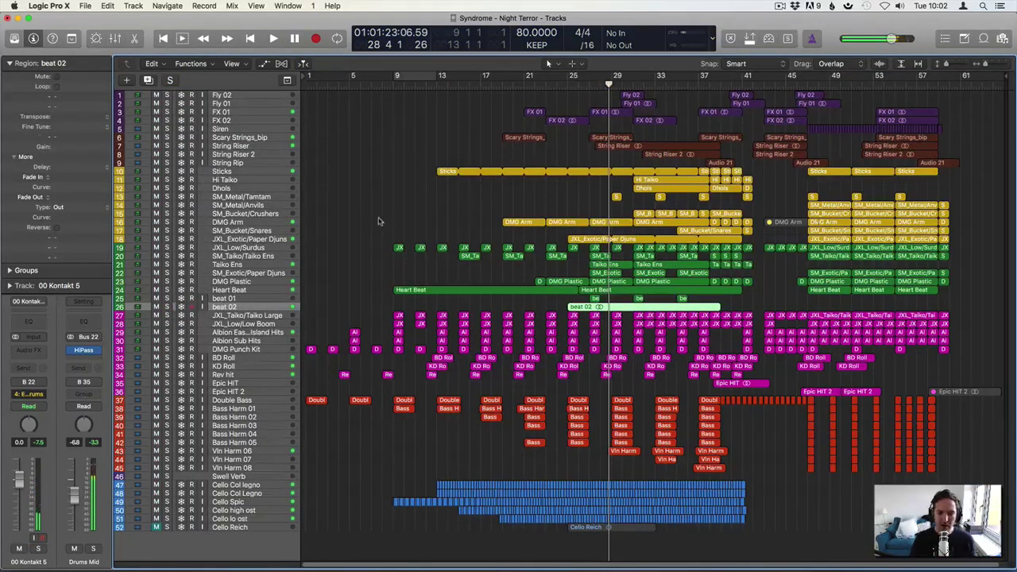
left_click(379, 224)
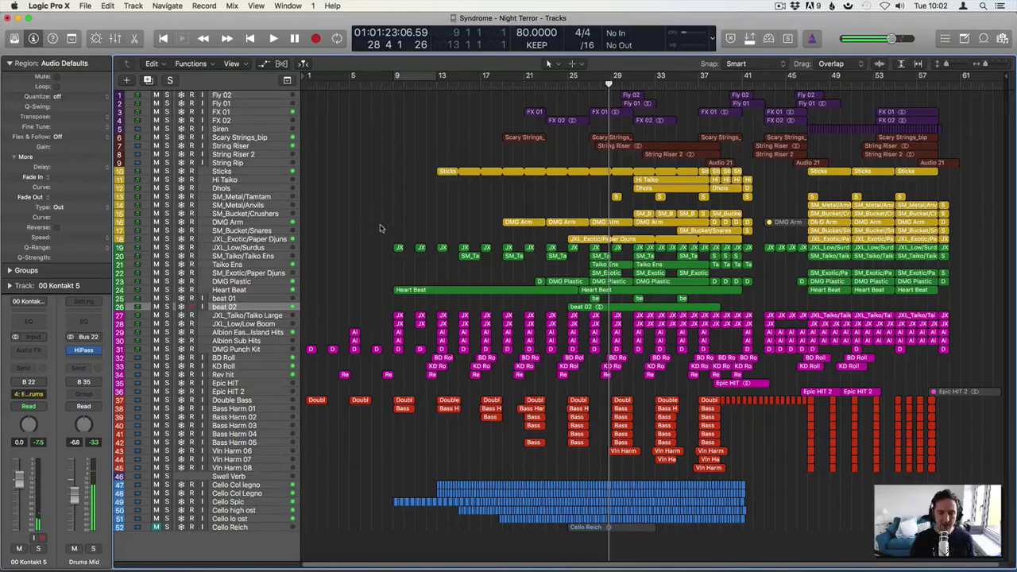
left_click(167, 307)
key("space")
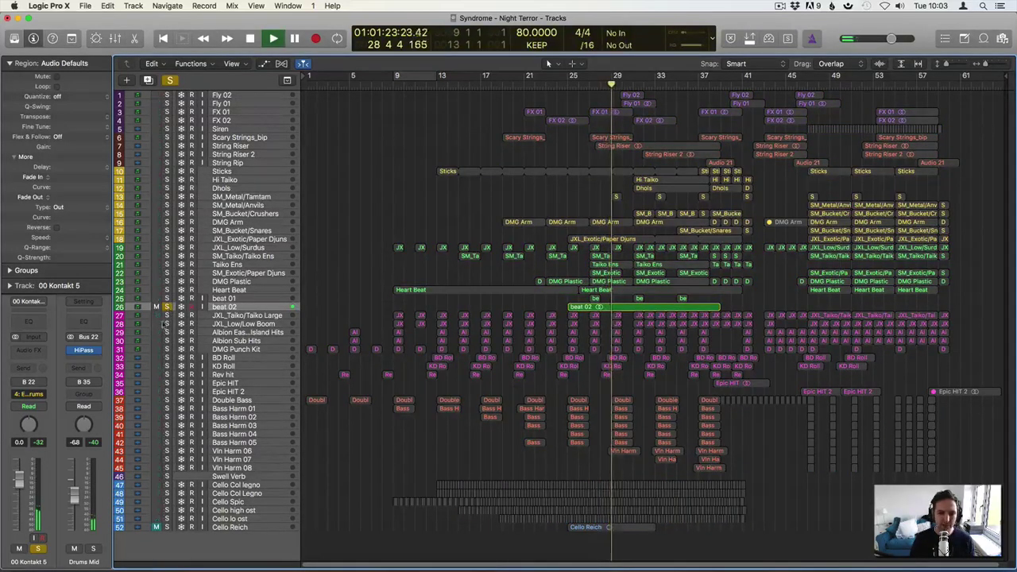
left_click(167, 290)
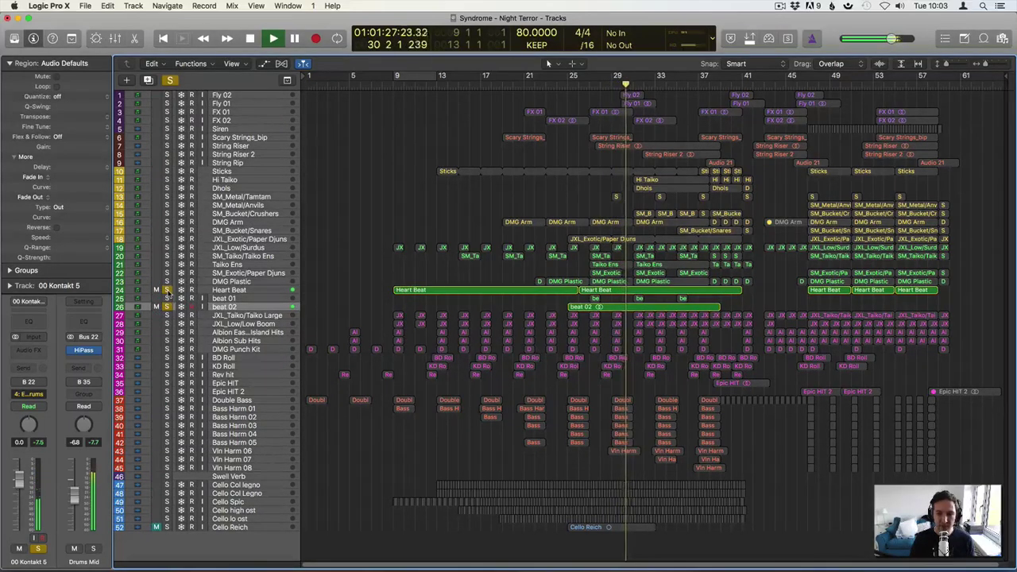
Audition JXL_Low/Surdus through Vln Harm 08 soloed together, stop playback, and clear the solos
left_click_drag(167, 252, 167, 468)
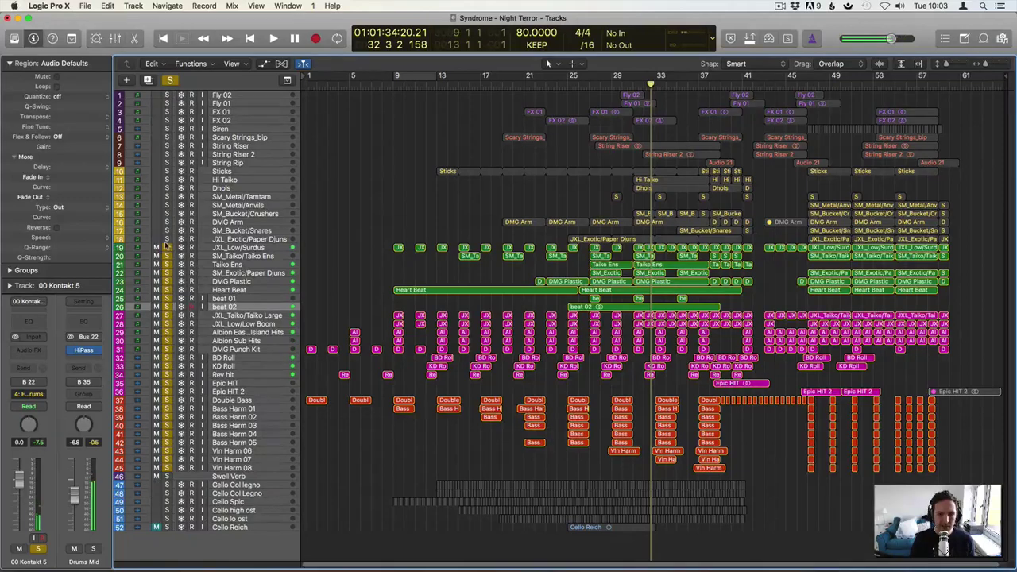
left_click_drag(167, 247, 167, 460)
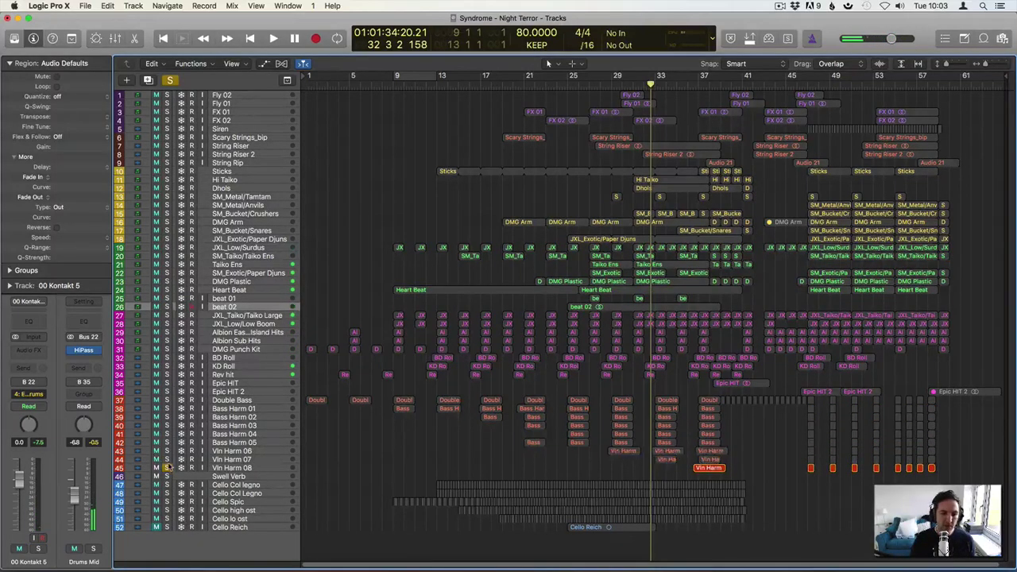
left_click(167, 468)
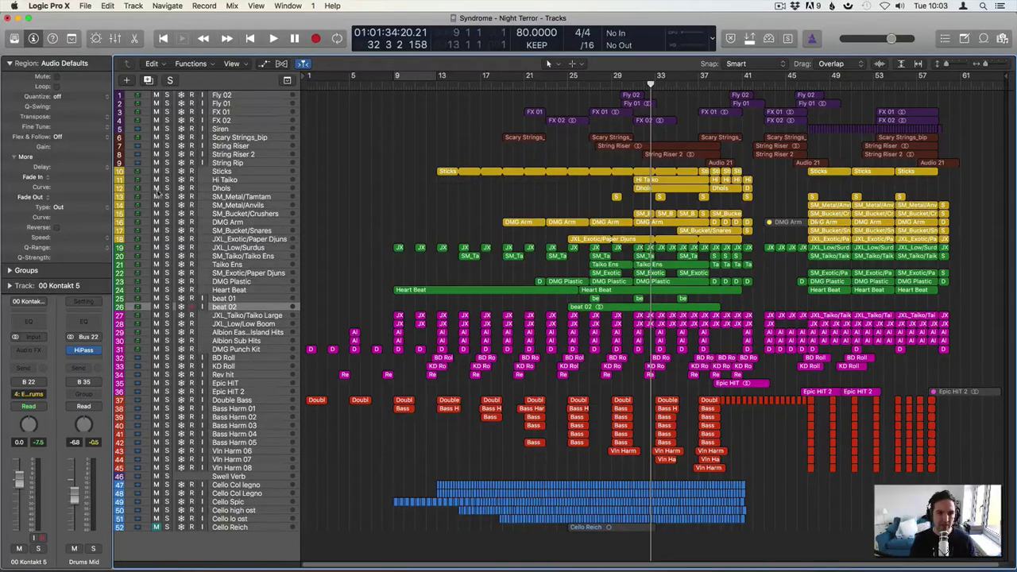
Solo Sticks through JXL_Exotic/Paper Djuns, audition them from bar 13, and select the Sticks track
left_click_drag(168, 173, 170, 239)
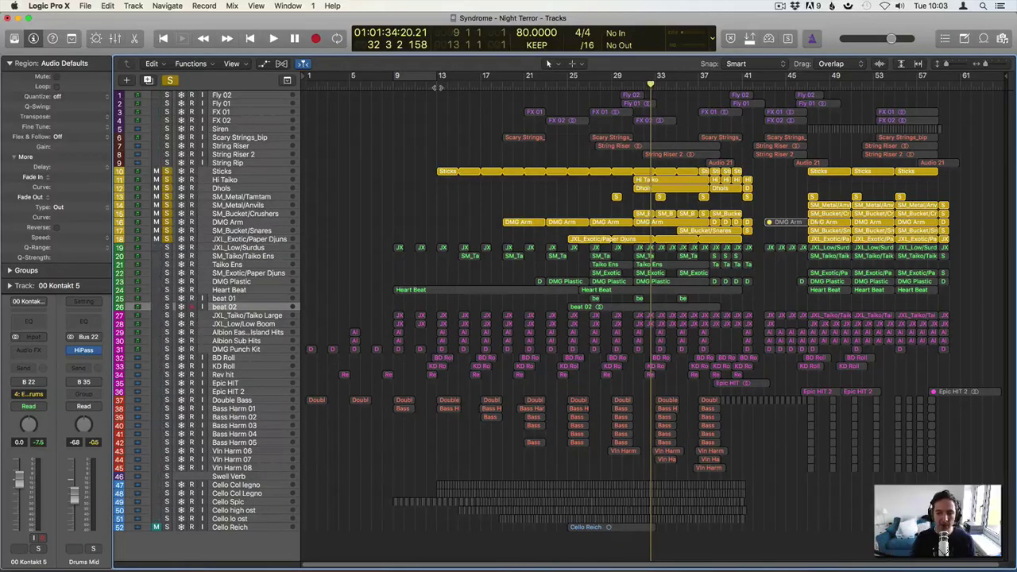
left_click(436, 86)
key("space")
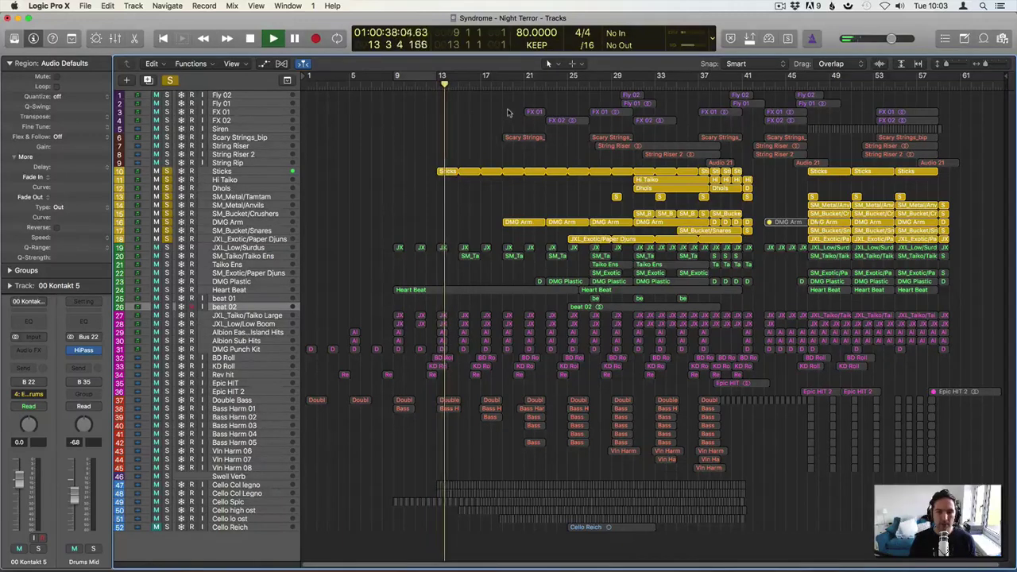
left_click(232, 172)
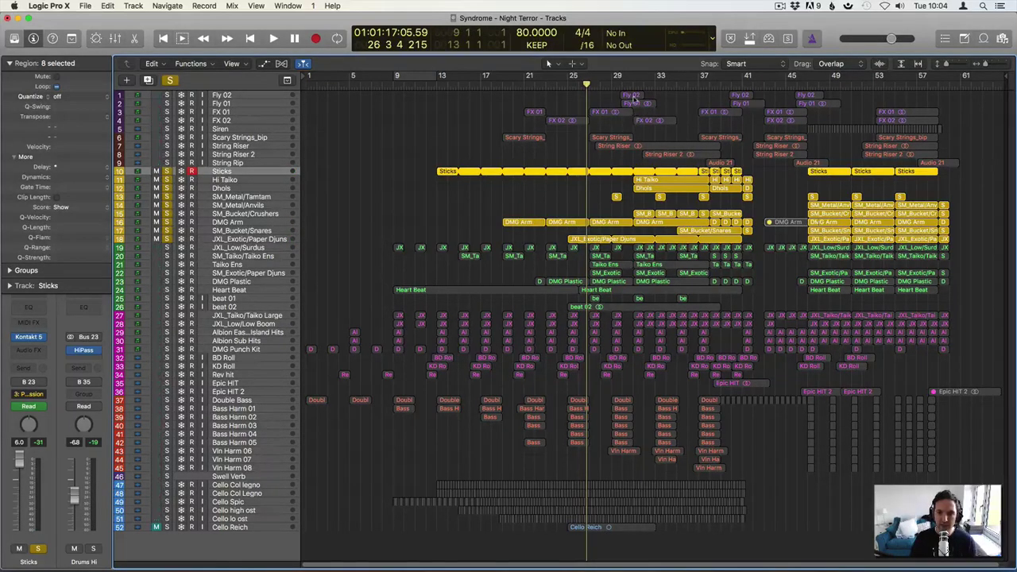
Audition the soloed high percussion tracks from bar 31, stop, and return the playhead to bar 31
left_click(631, 84)
key("space")
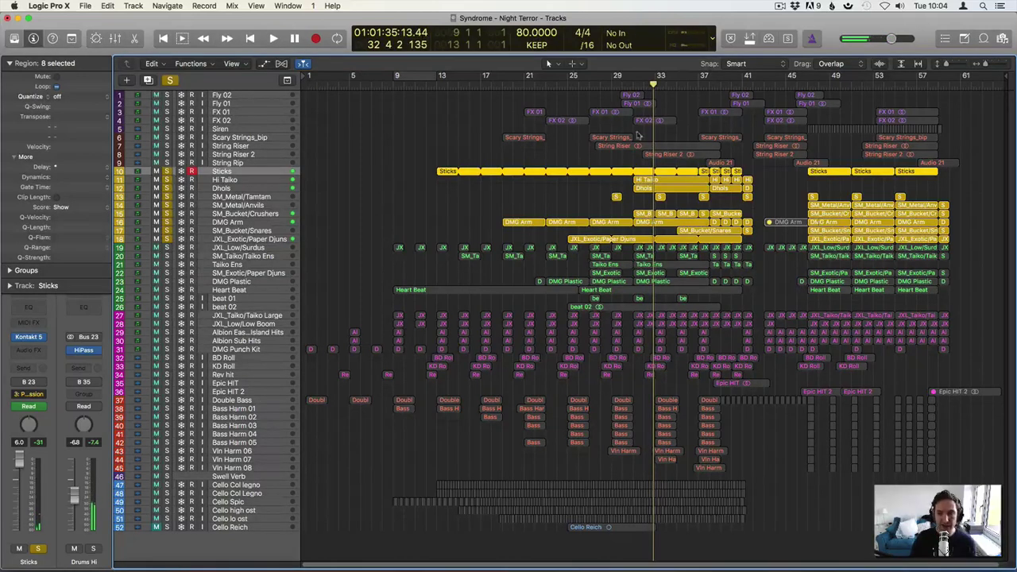
left_click(631, 87)
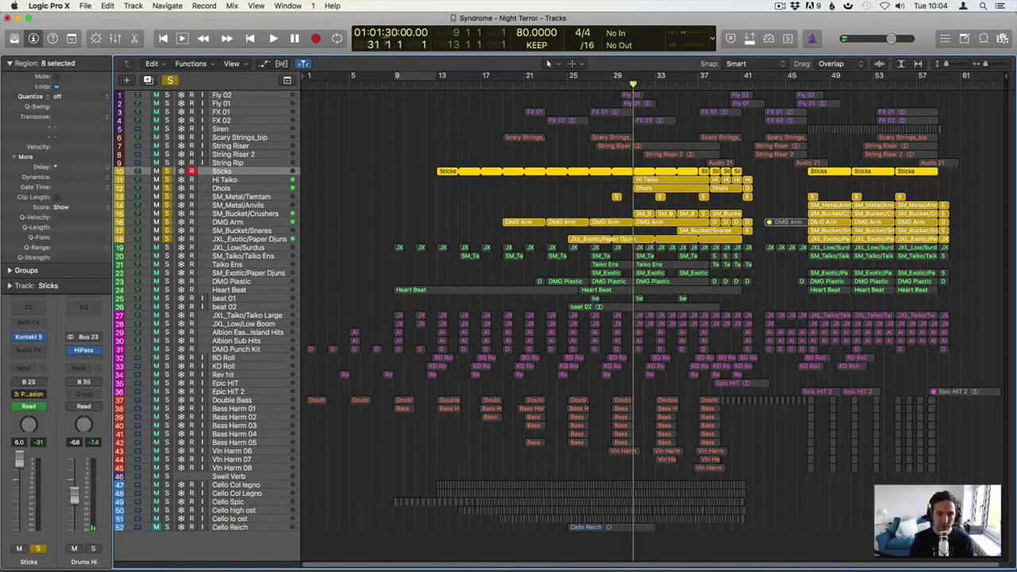
Add JXL_Low/Surdus through Swell Verb to the percussion solo, audition the combination from bar 29, and clear all solos
left_click_drag(168, 248, 168, 343)
left_click_drag(168, 395, 169, 474)
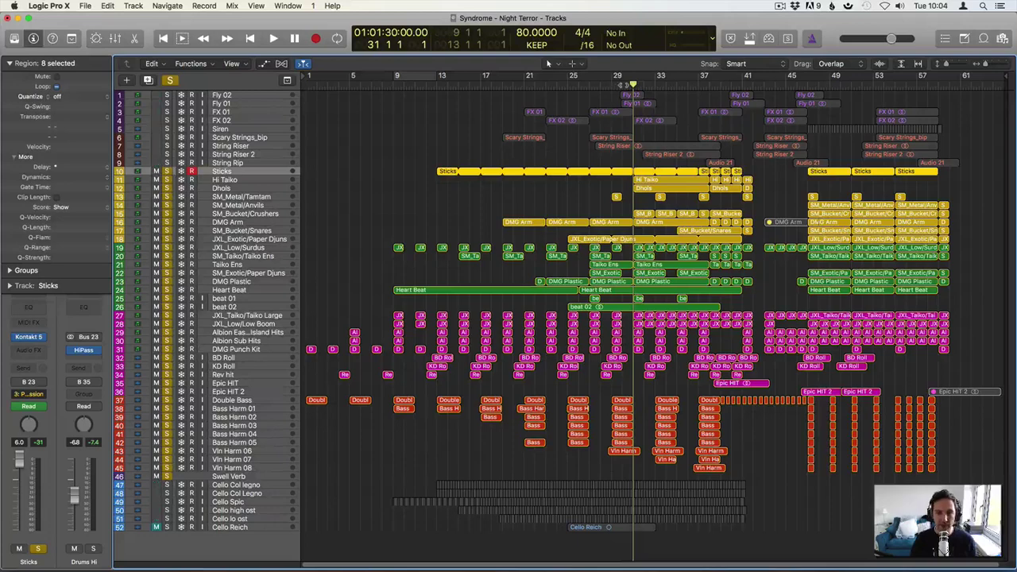
left_click(612, 85)
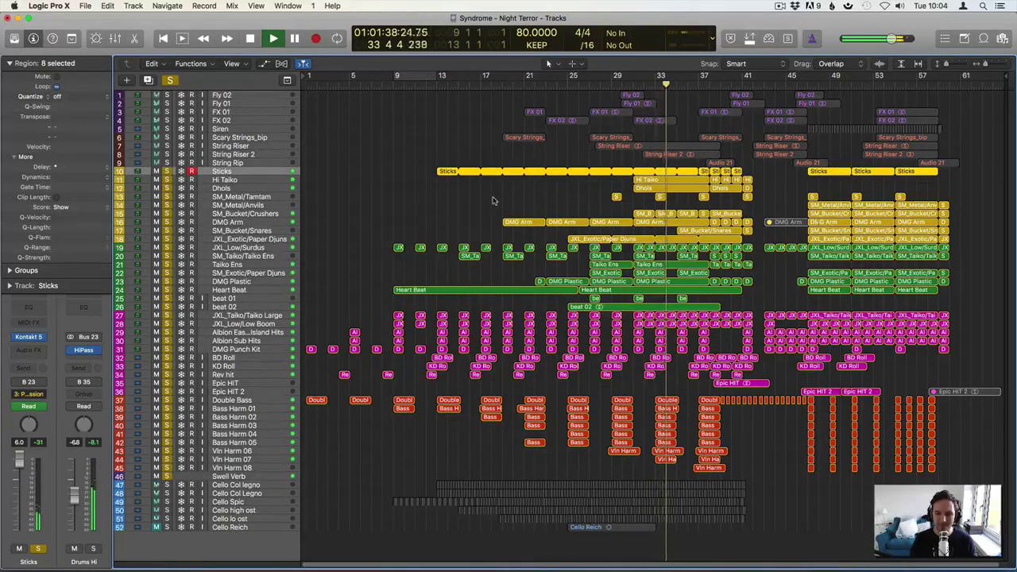
key("space")
left_click_drag(167, 176, 165, 476)
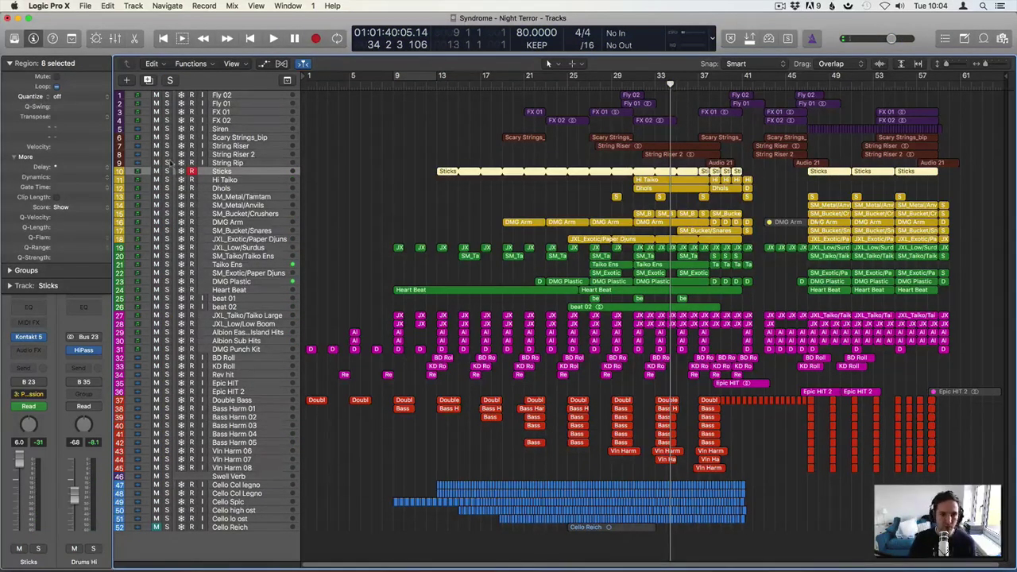
Solo Fly 02 through String Rip and audition the effects and risers from about bar 30
left_click_drag(167, 162, 167, 94)
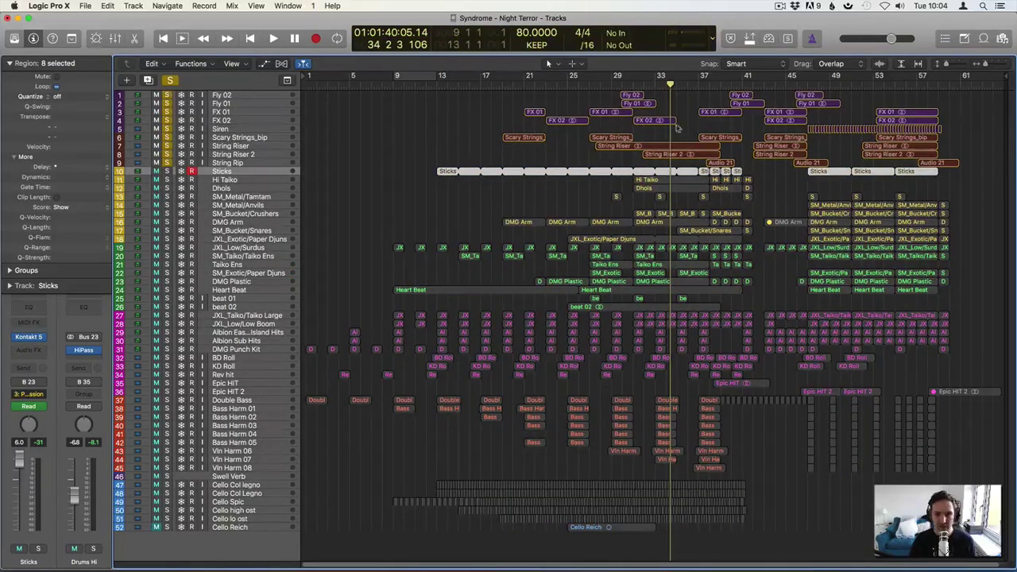
left_click(627, 84)
key("space")
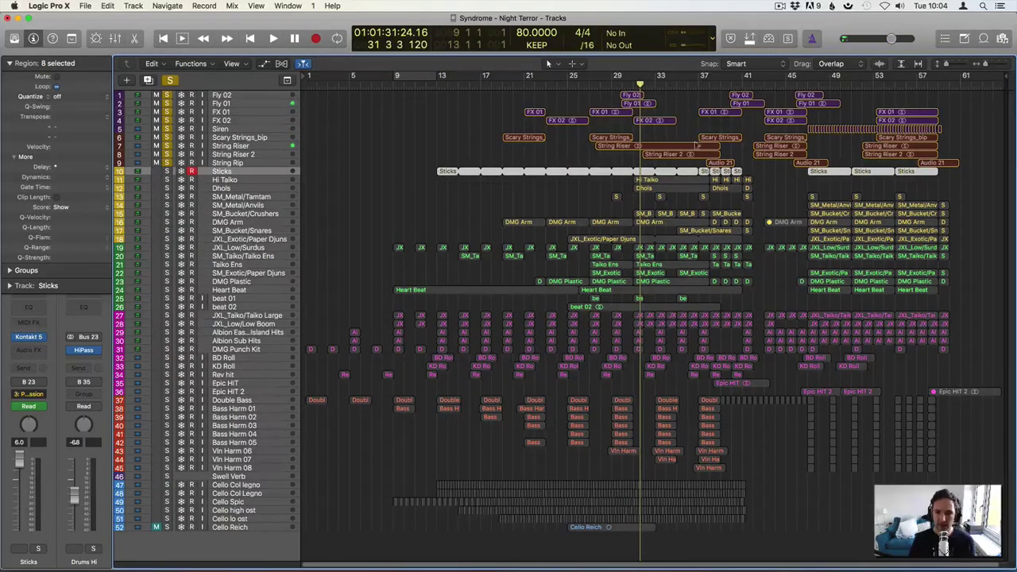
Audition the soloed effects and risers from bar 36 through bar 41, stop, and clear their solos
left_click(689, 80)
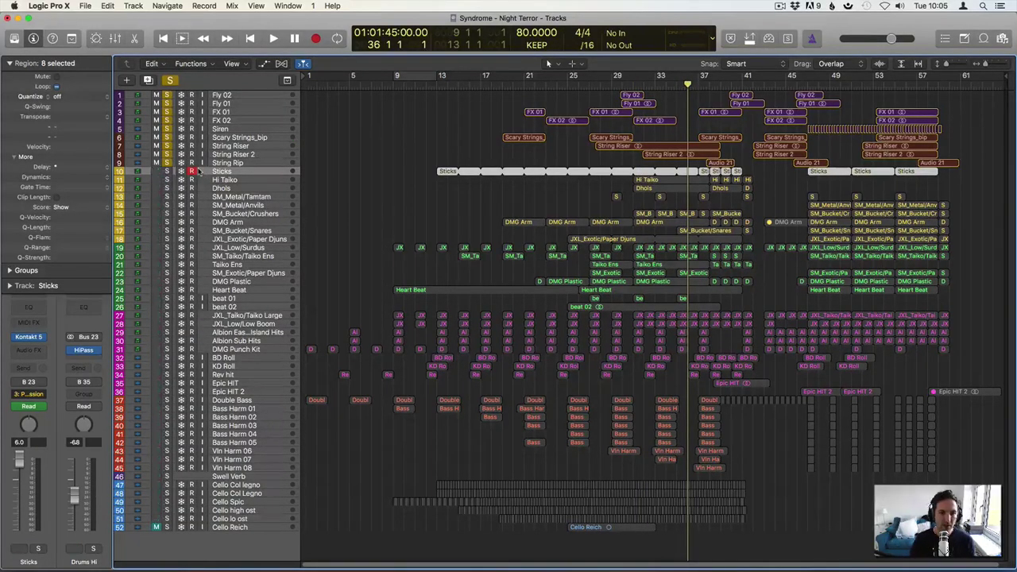
key("space")
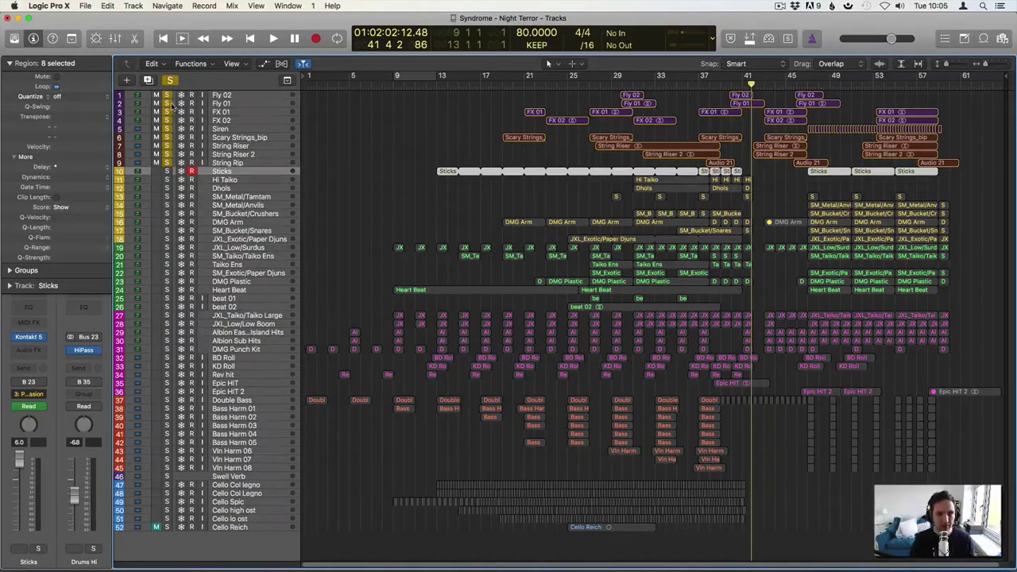
left_click_drag(167, 95, 167, 162)
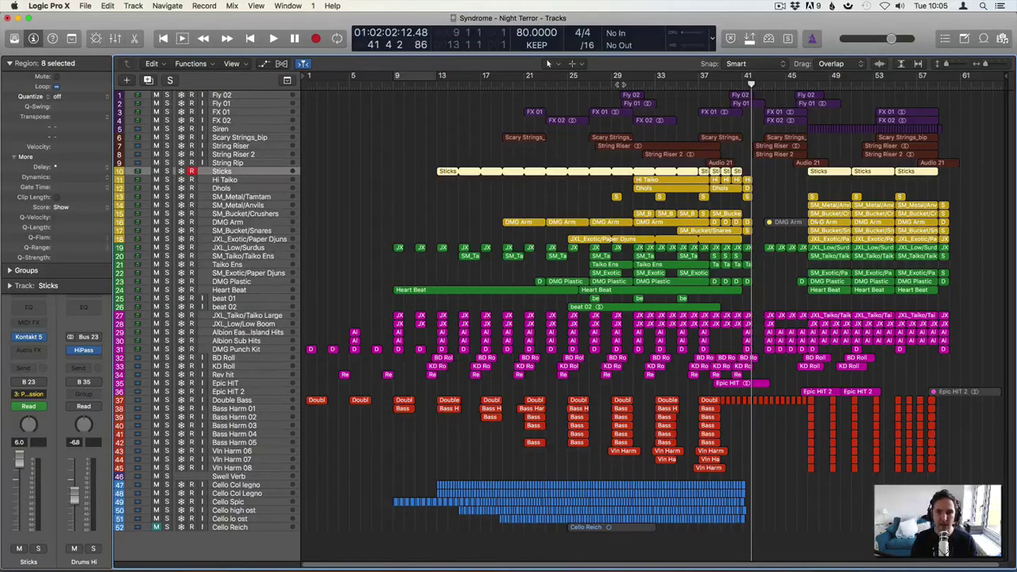
Play the full arrangement from bar 30, stop, then briefly solo Fly 02 through FX 02 and clear those solos
left_click(622, 84)
key("space")
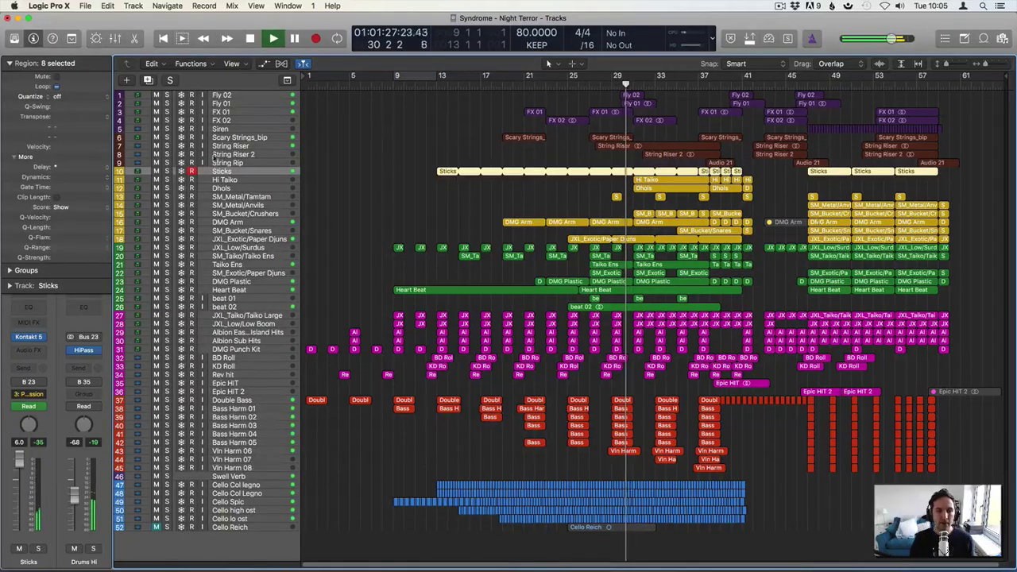
left_click_drag(174, 96, 167, 122)
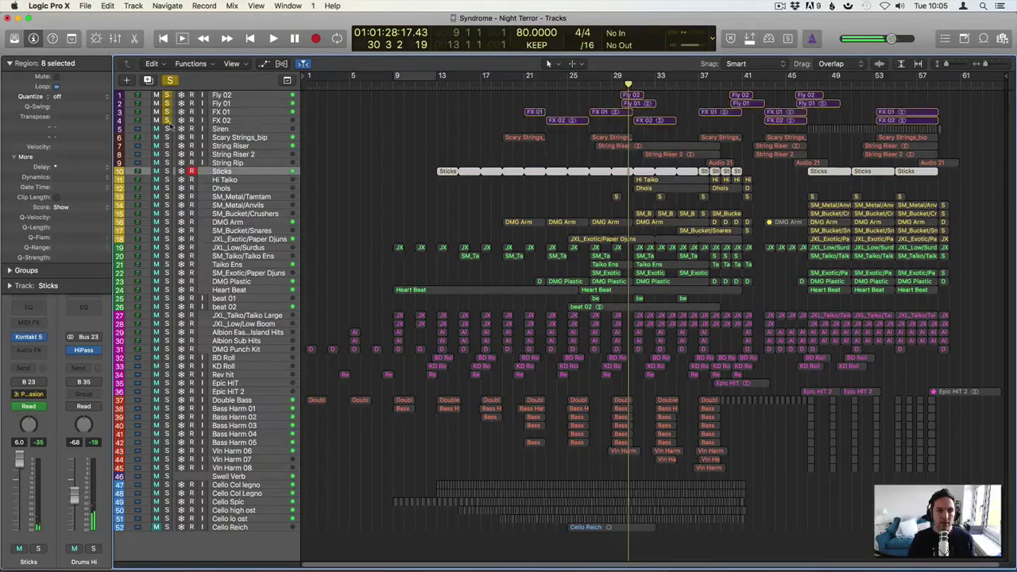
left_click(167, 120)
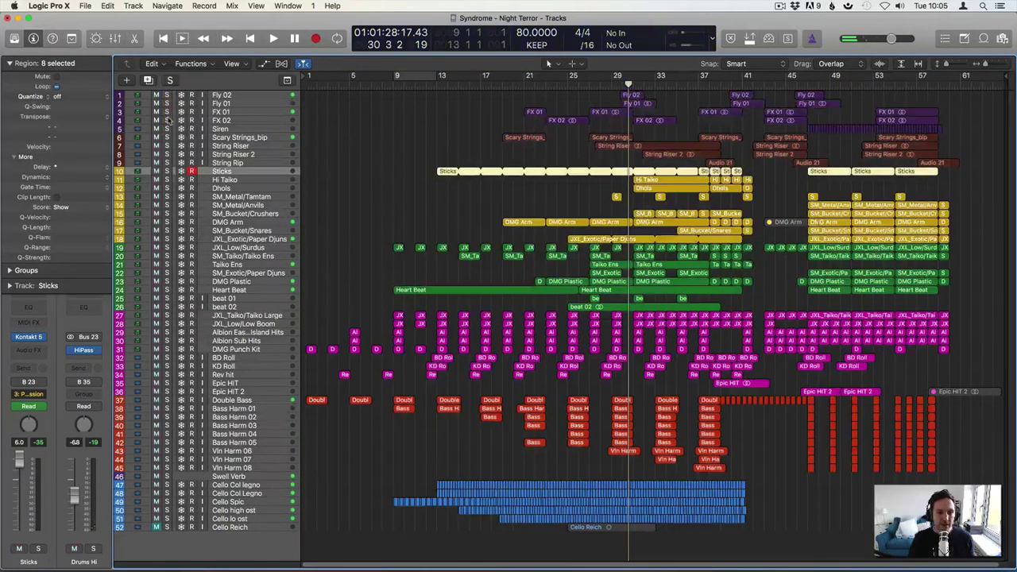
Play the full mix from bar 37 to bar 41, clearing the Sticks region selection during playback
left_click(696, 79)
key("space")
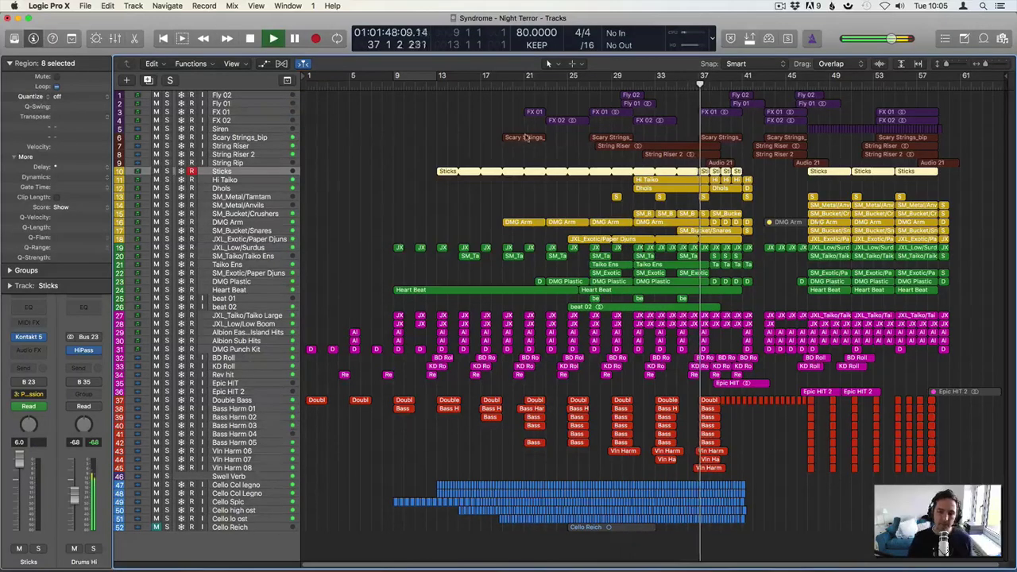
left_click(474, 123)
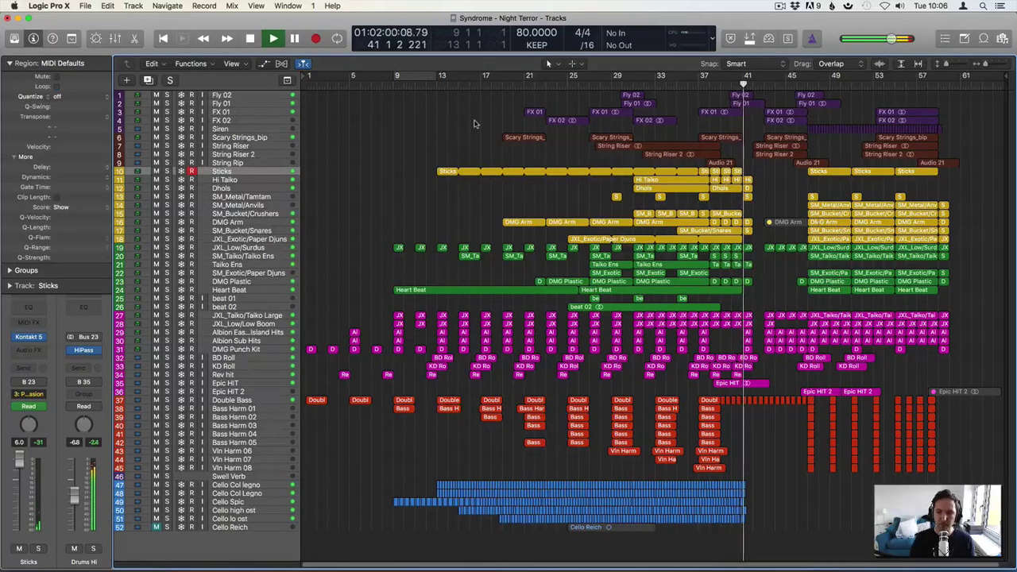
key("space")
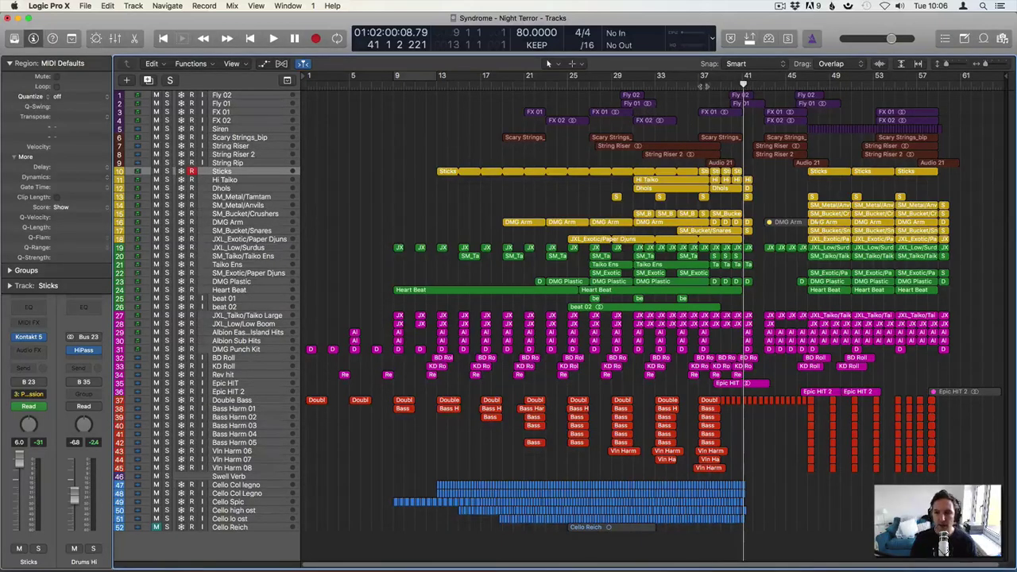
Move the playhead to bar 31, play a short passage of the full mix, and stop
left_click(689, 86)
left_click(700, 86)
left_click(634, 86)
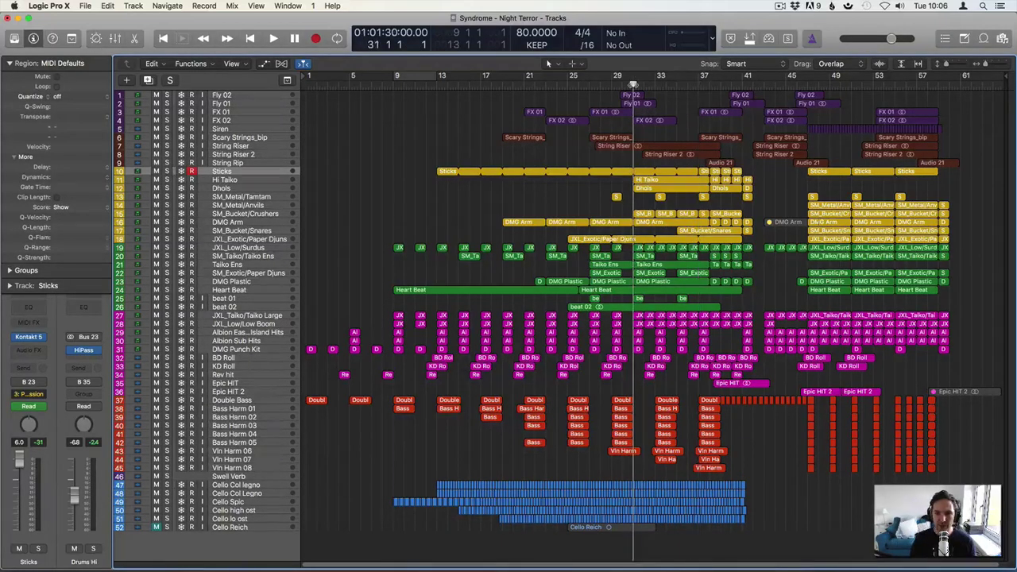
key("space")
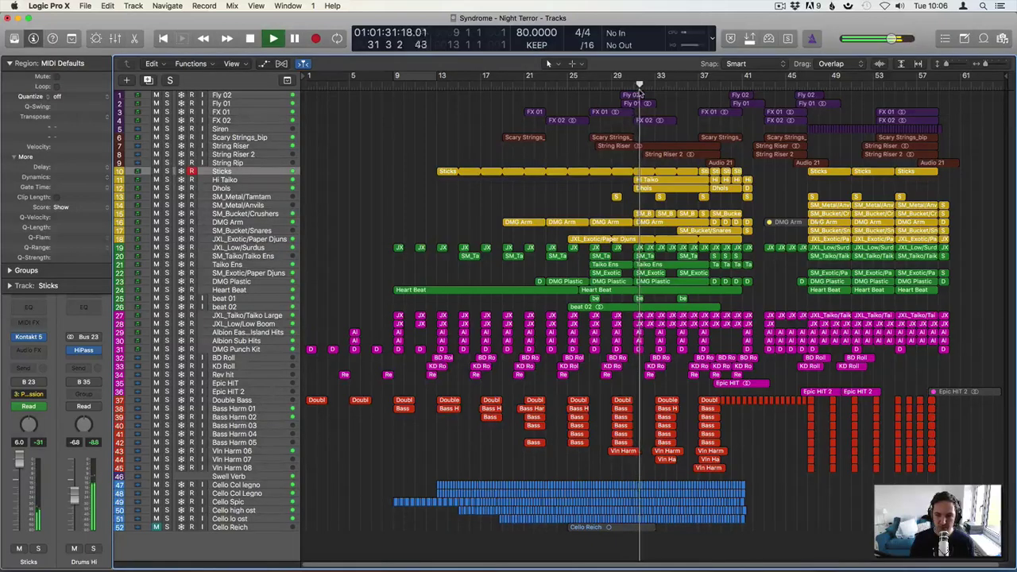
key("space")
Play the full mix from bar 37 and stop at bar 38
left_click(696, 84)
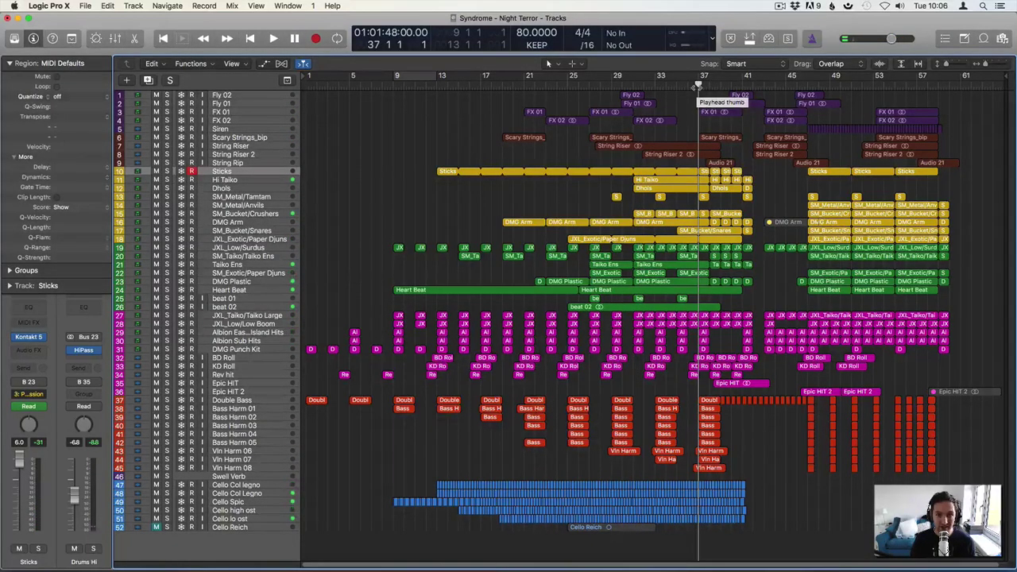
key("space")
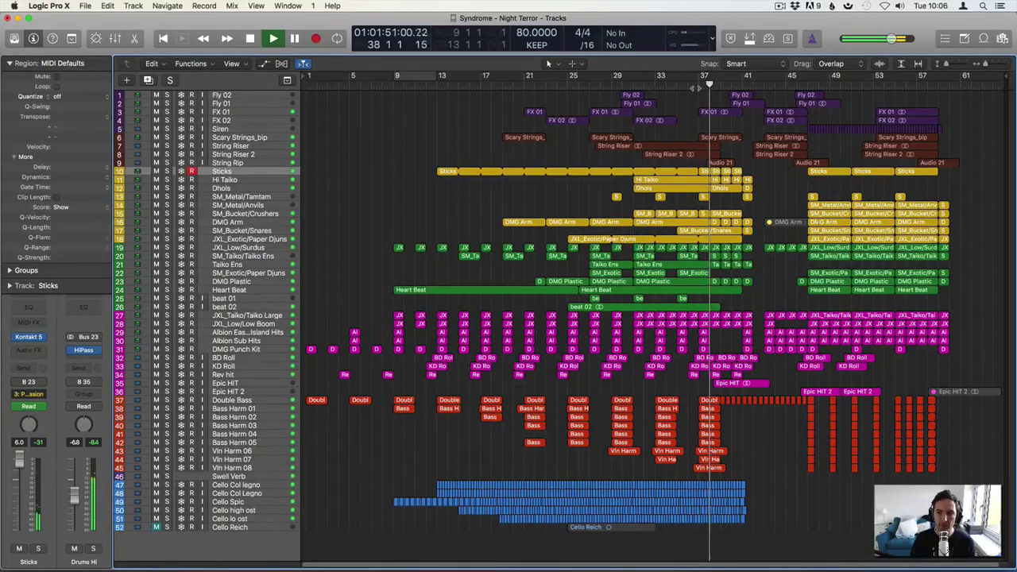
key("space")
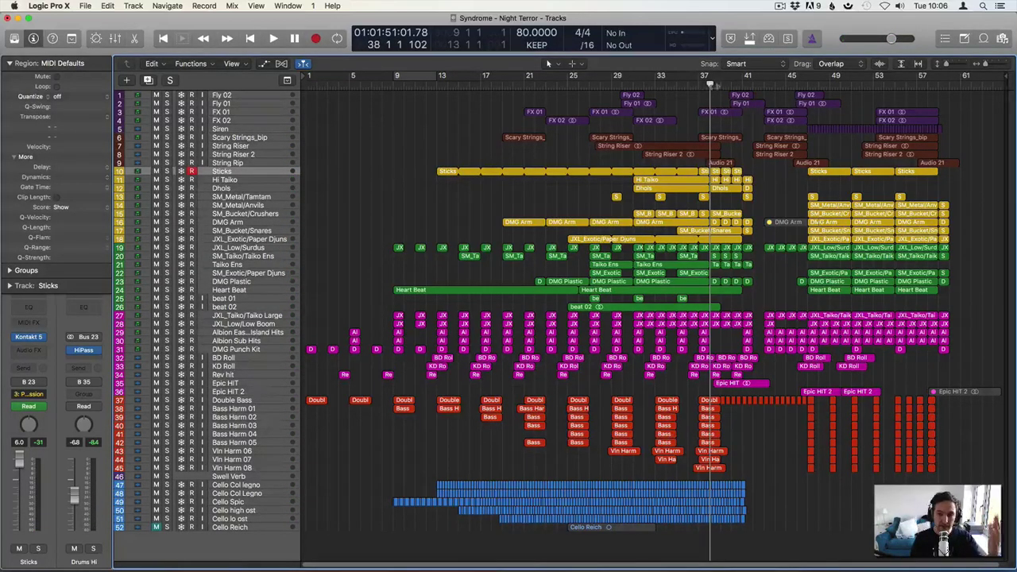
Play the full mix from about bar 40 to bar 41, then resume playback and stop in bar 43
left_click(730, 84)
key("space")
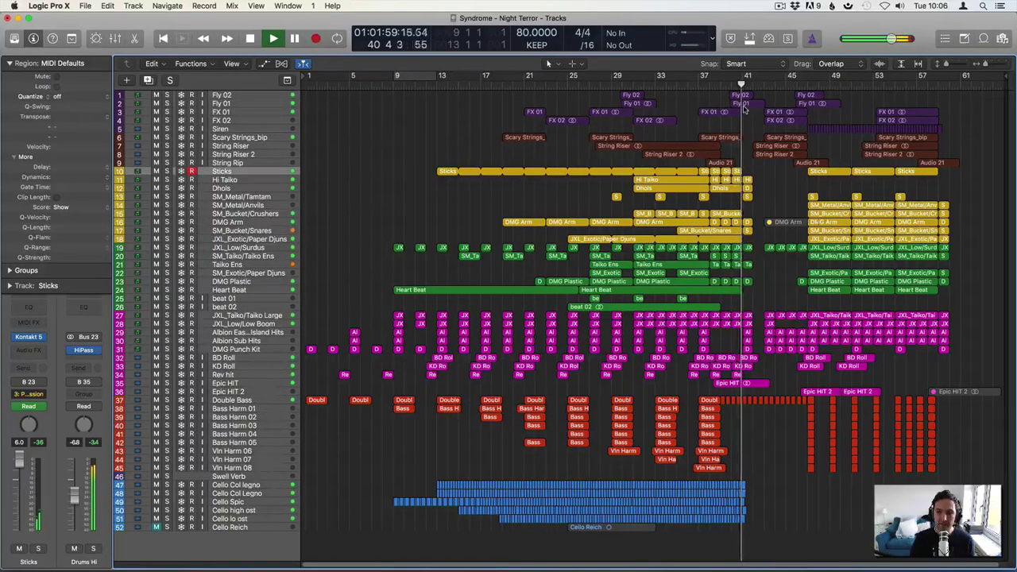
key("space")
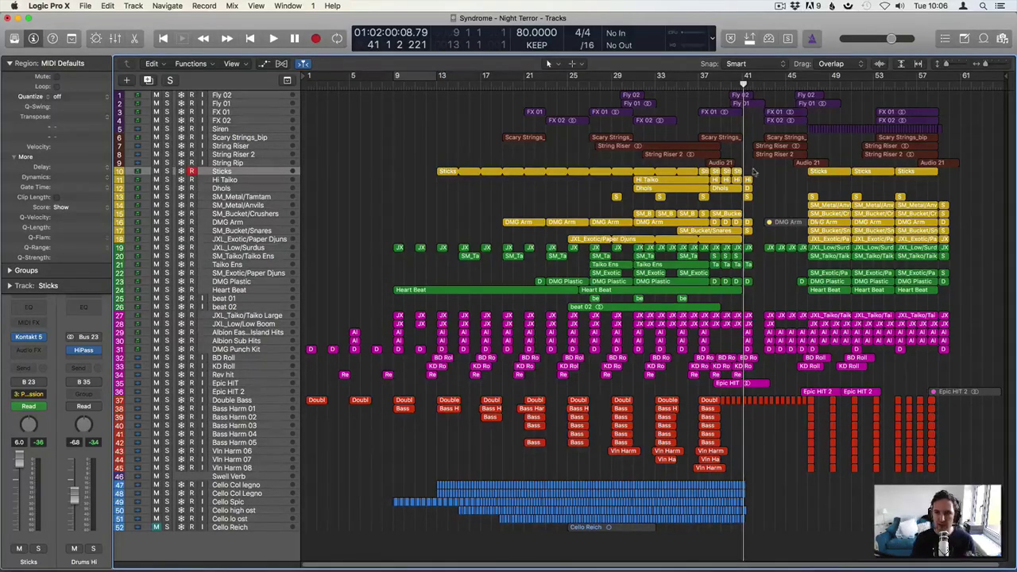
key("space")
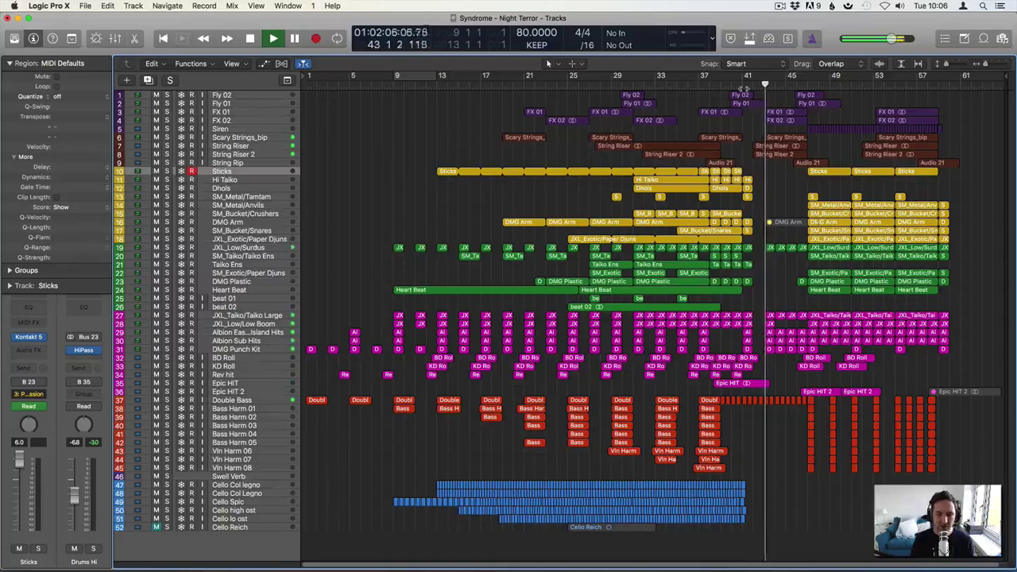
key("space")
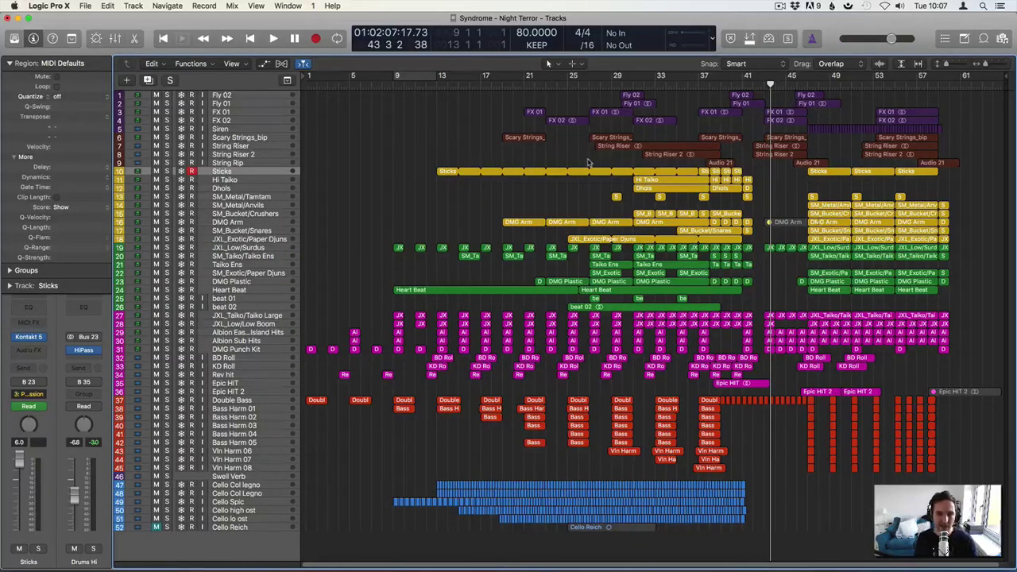
Play the full mix from bar 47 and stop in bar 49
left_click(807, 84)
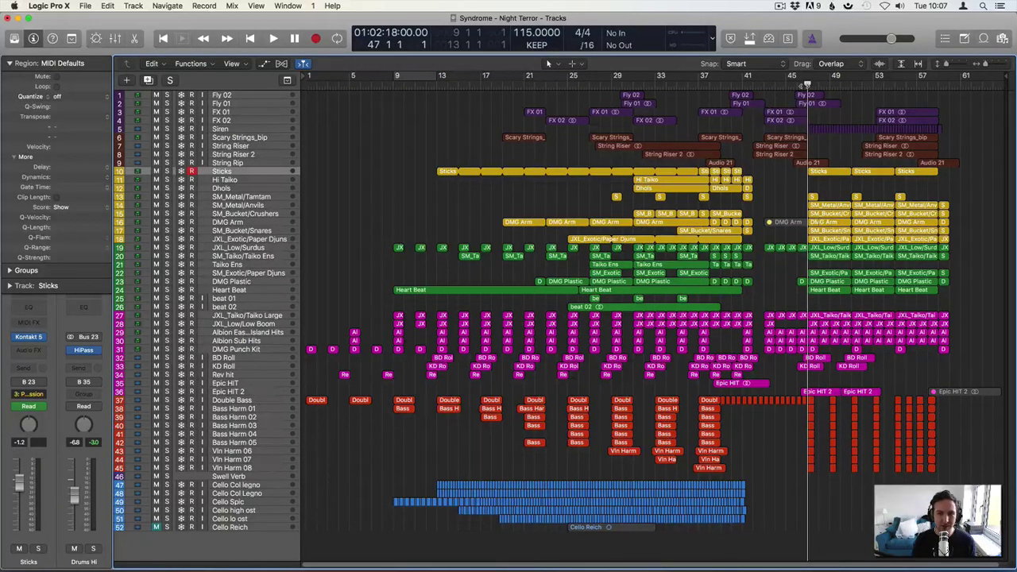
key("space")
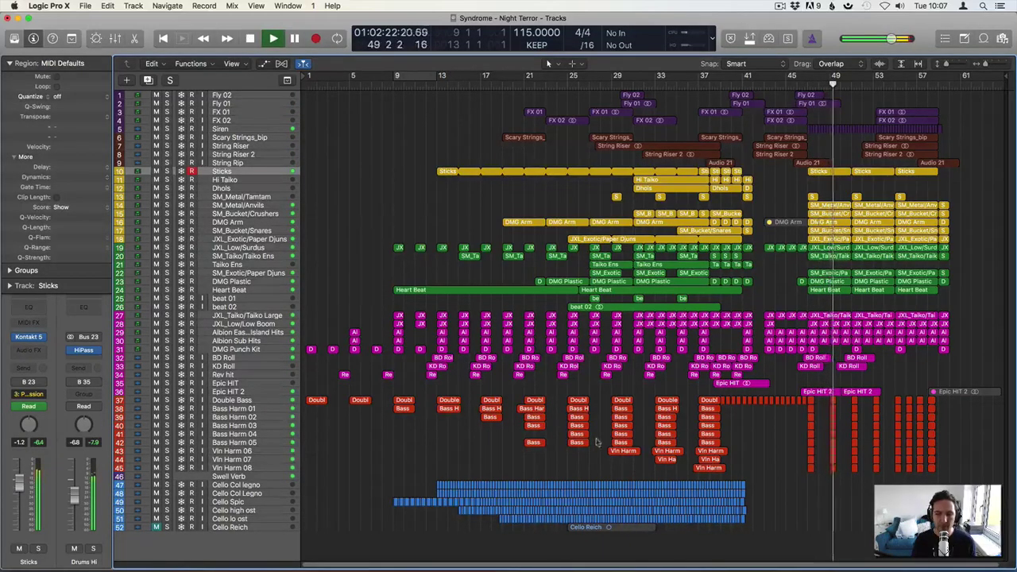
key("space")
Solo the tracks from Double Bass to Swell Verb and play them in short passages from bar 41 to bar 42
left_click_drag(167, 400, 165, 477)
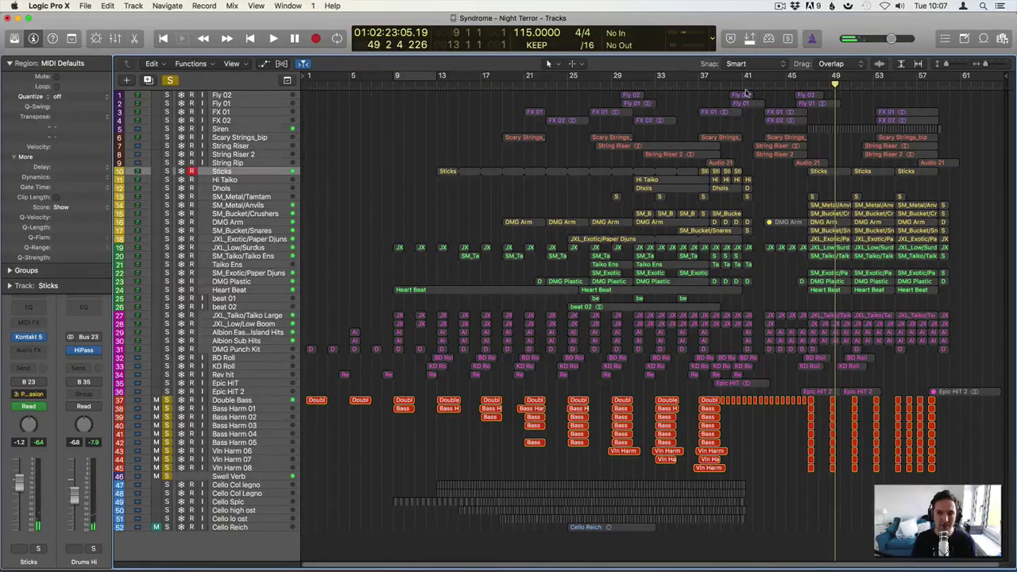
key("space")
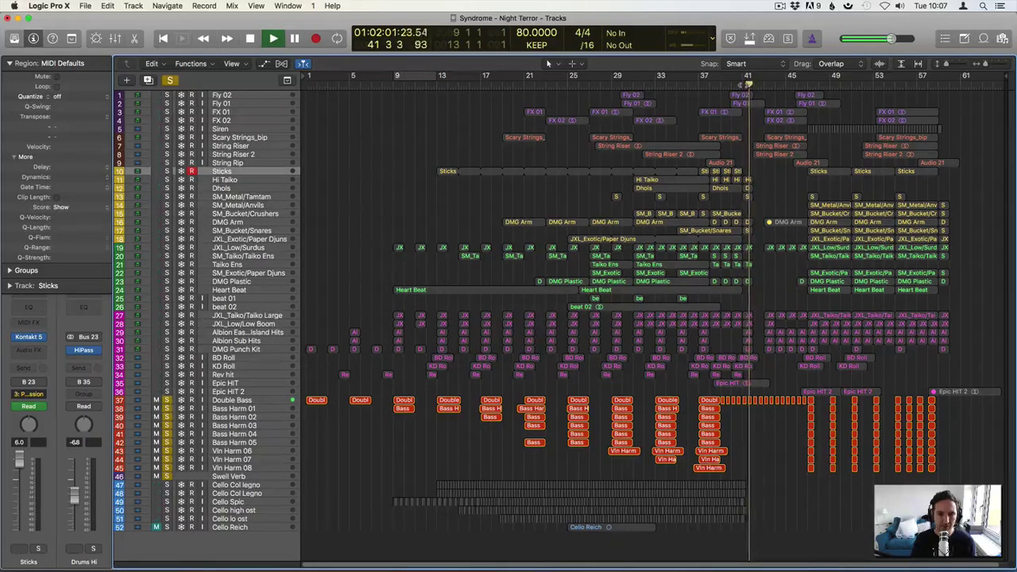
key("space")
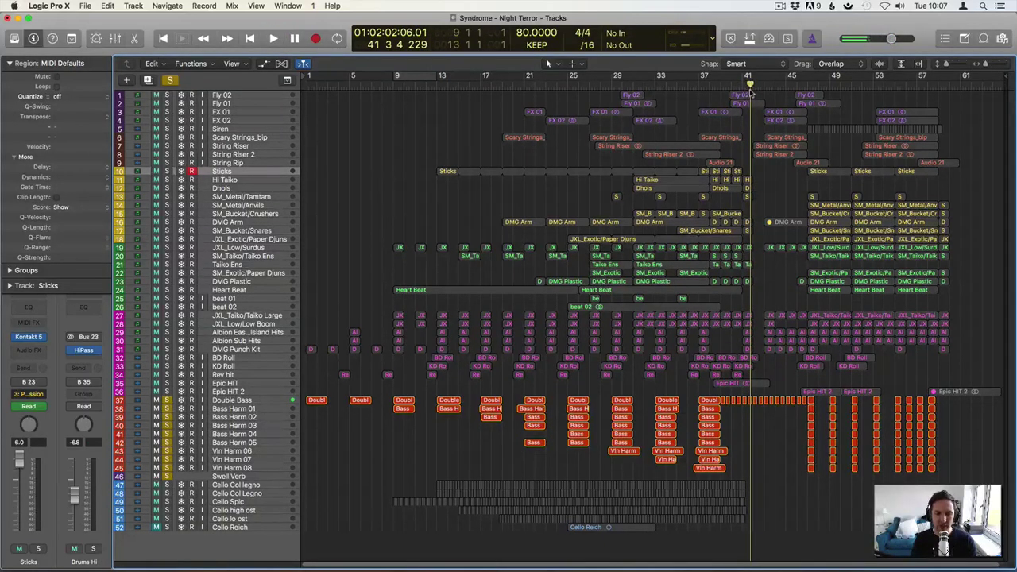
key("space")
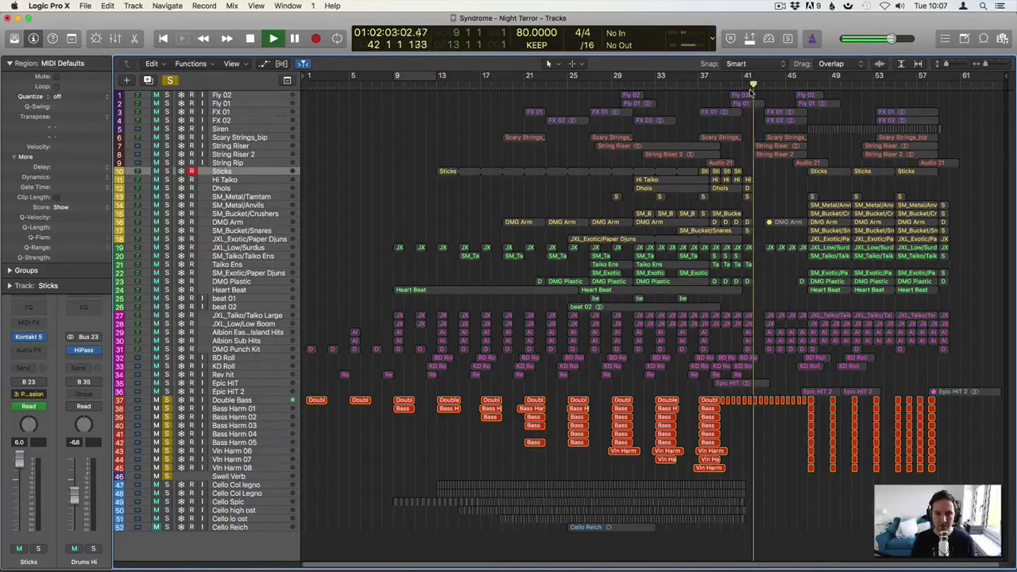
key("space")
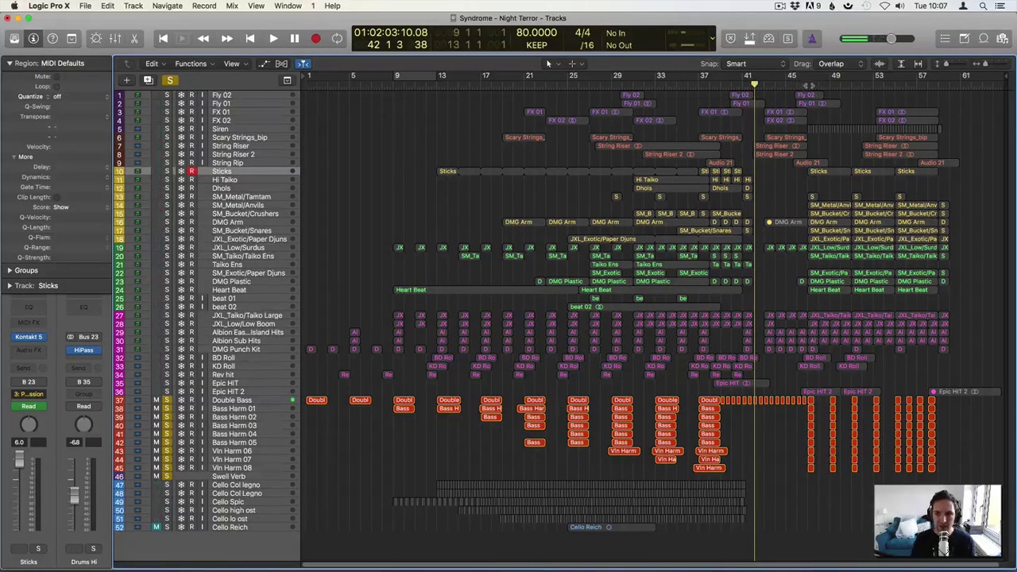
Play the soloed bass and violin harmonic tracks twice from bar 47 to bar 48, and clear their solos
left_click(808, 86)
key("space")
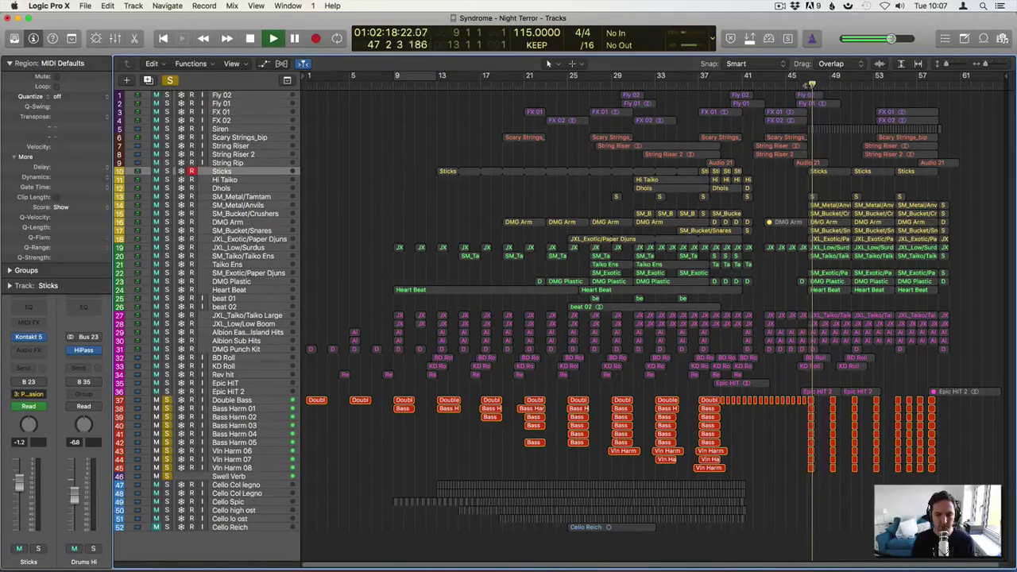
key("space")
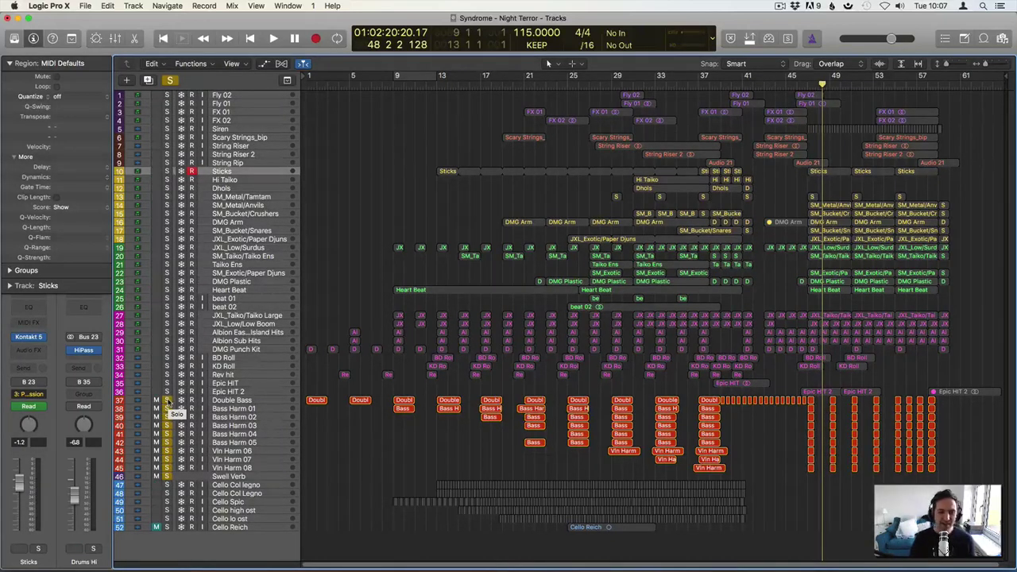
left_click(809, 86)
key("space")
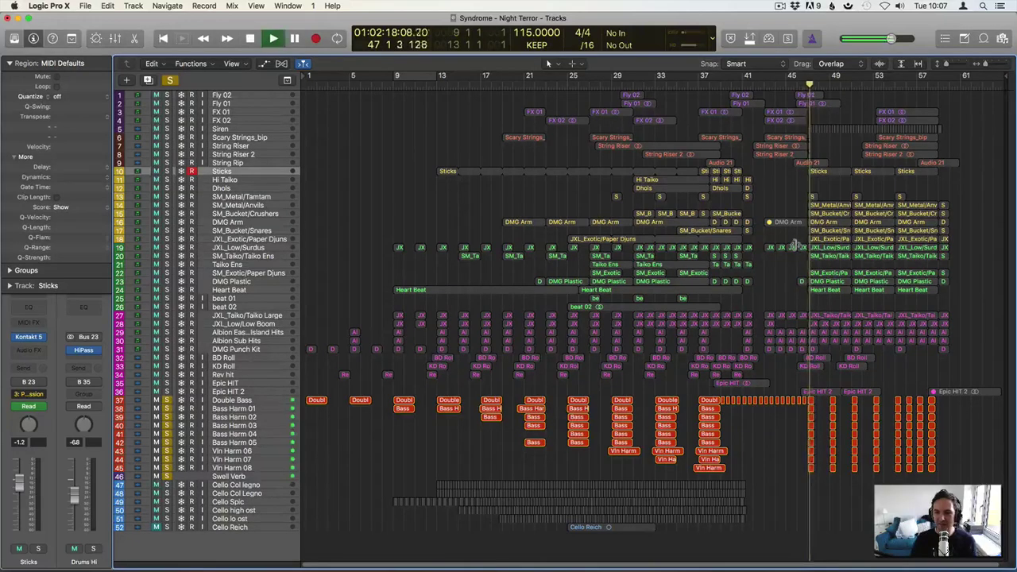
key("space")
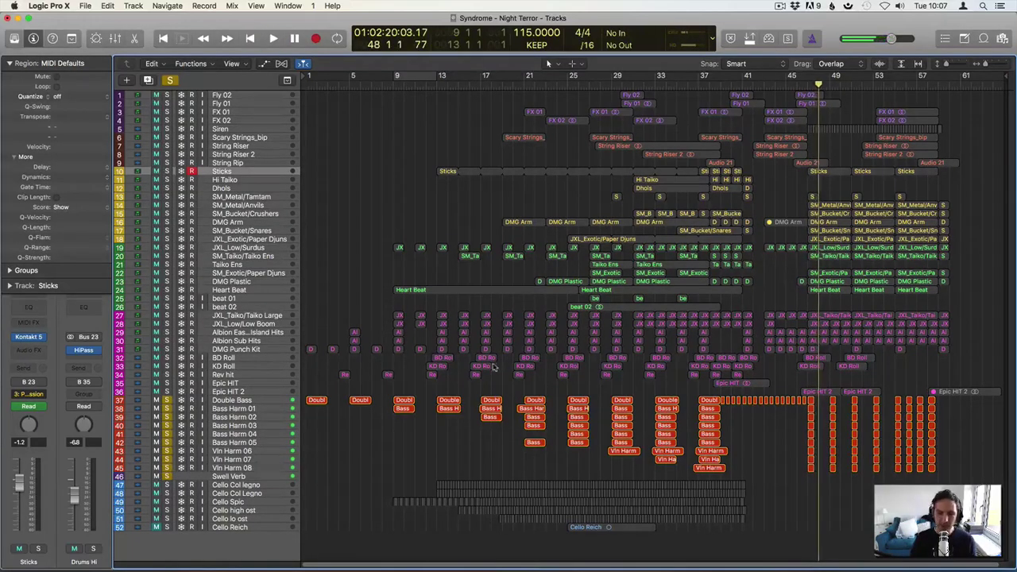
left_click_drag(170, 401, 169, 479)
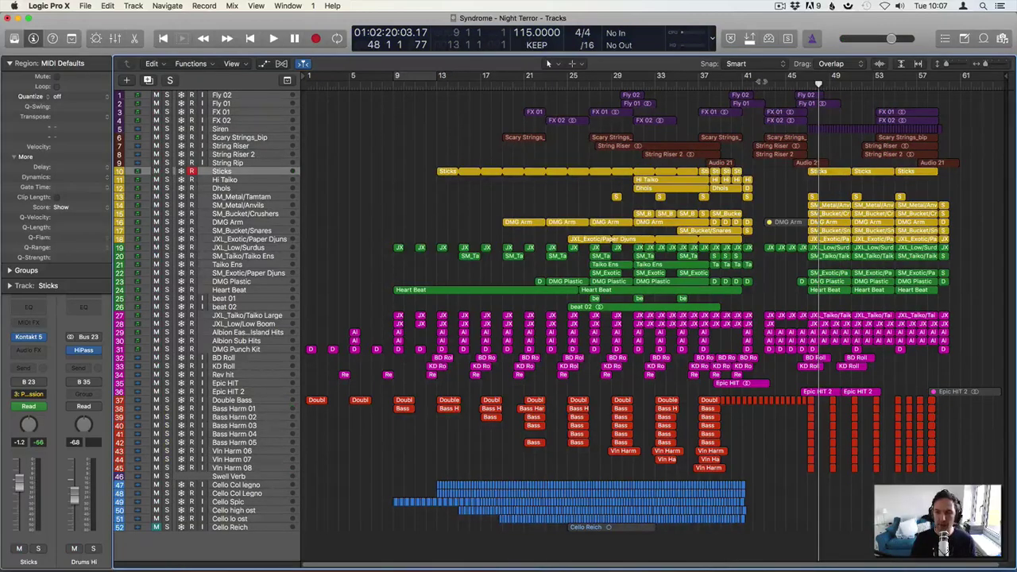
Solo the tracks from JXL_Taiko/Taiko Large to Epic HIT 2 and play them from about bar 42 to bar 49
left_click(761, 81)
left_click_drag(167, 316, 167, 392)
key("space")
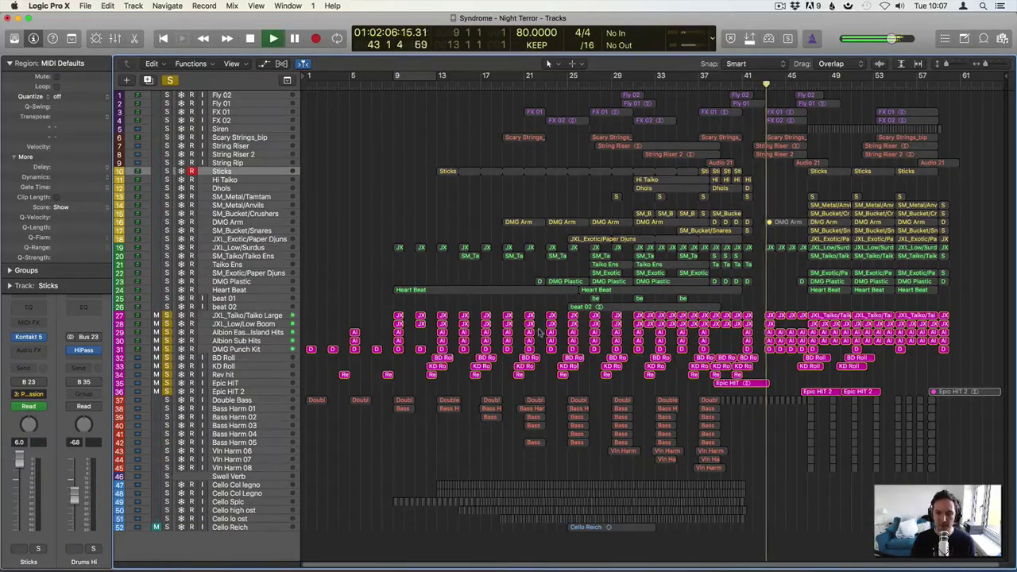
left_click(806, 95)
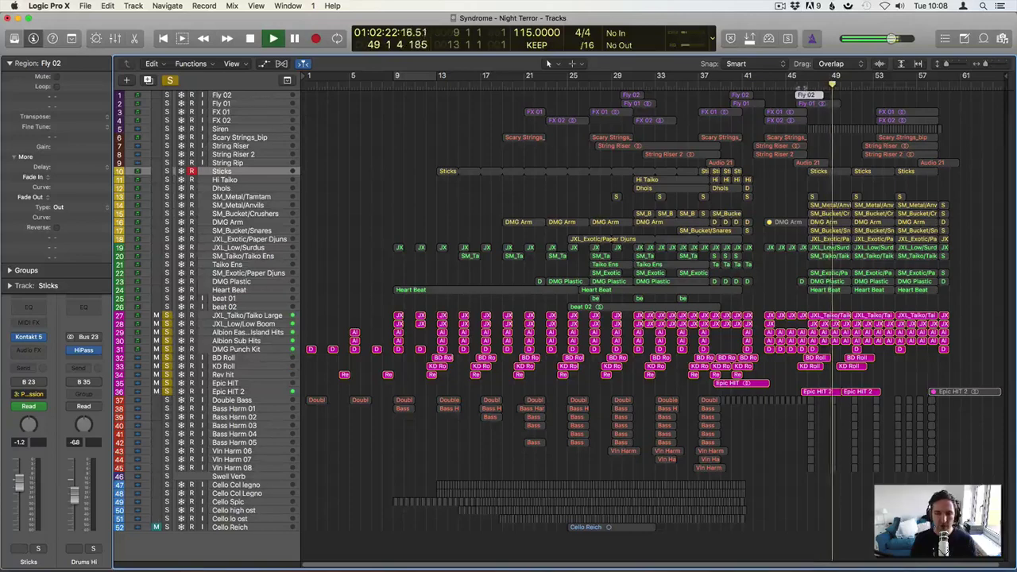
key("space")
Add the tracks from JXL_Low/Surdus to beat 02 to the solo and play the combined drums from about bar 47 to bar 49
left_click_drag(167, 310, 168, 249)
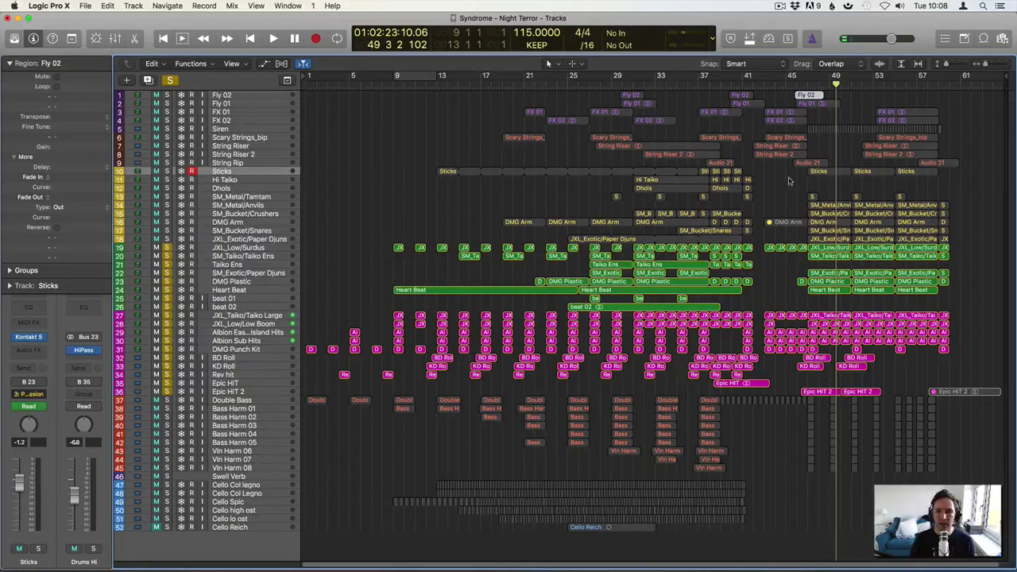
left_click(805, 78)
key("space")
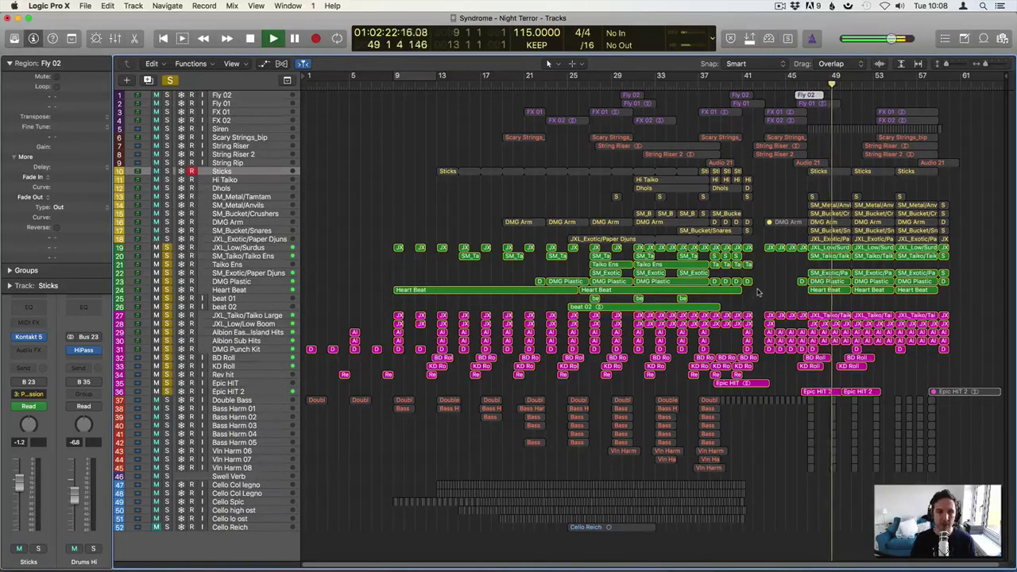
key("space")
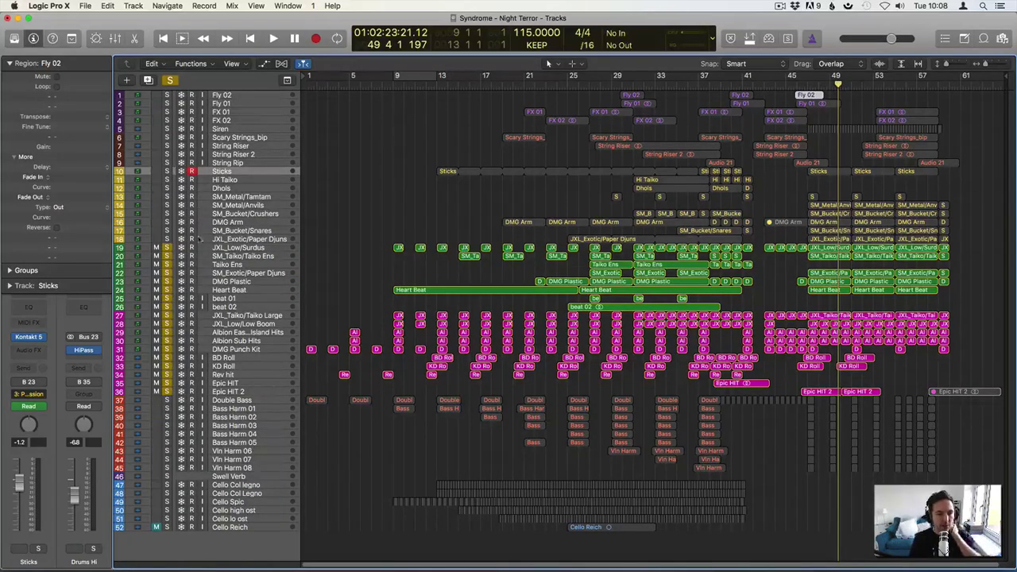
Replace the current solos with the tracks from Sticks to JXL_Exotic/Paper Djuns and play them, stopping in bar 48
left_click_drag(167, 247, 167, 392)
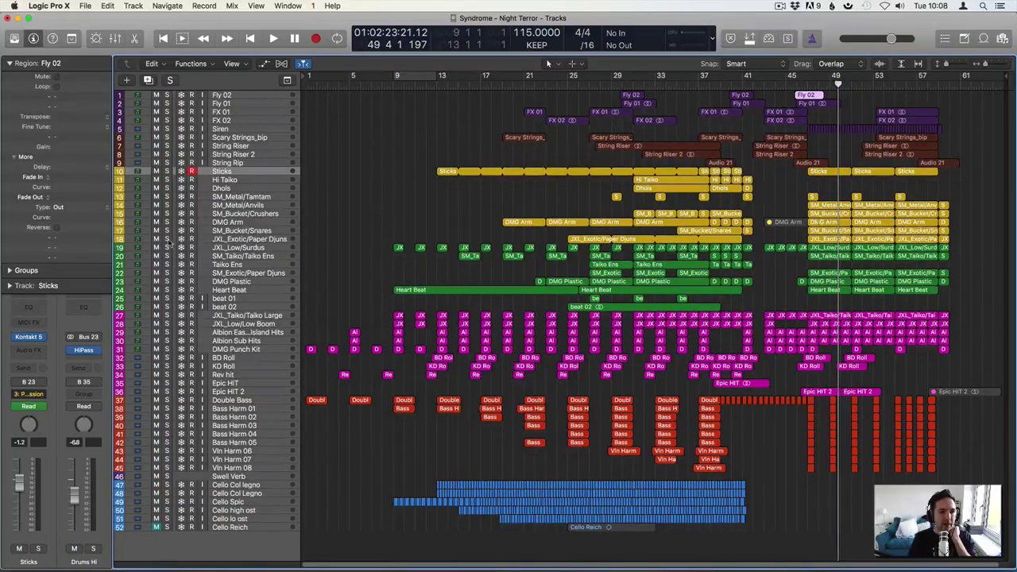
left_click_drag(168, 243, 167, 171)
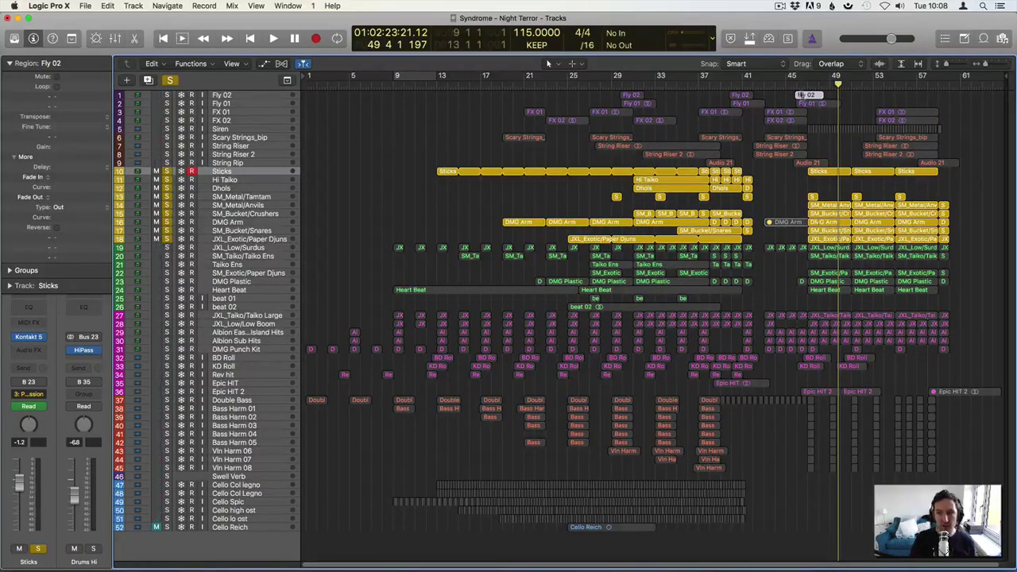
key("comma")
key("comma")
key("comma")
key("space")
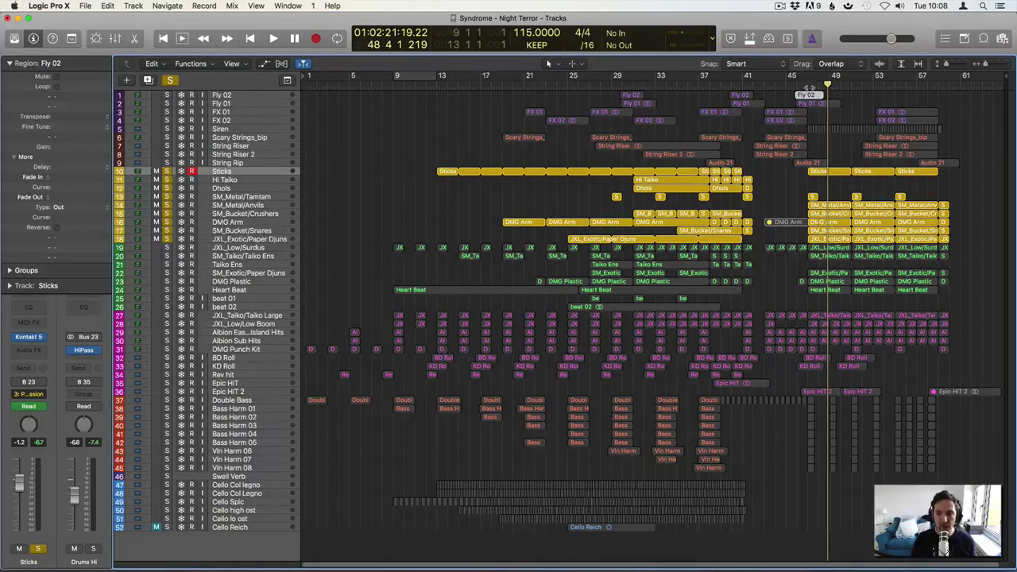
Highlight the high percussion regions from bar 47 onward, deselect them, and unsolo Sticks through JXL_Exotic/Paper Djuns
left_click_drag(800, 168, 947, 241)
left_click(764, 194)
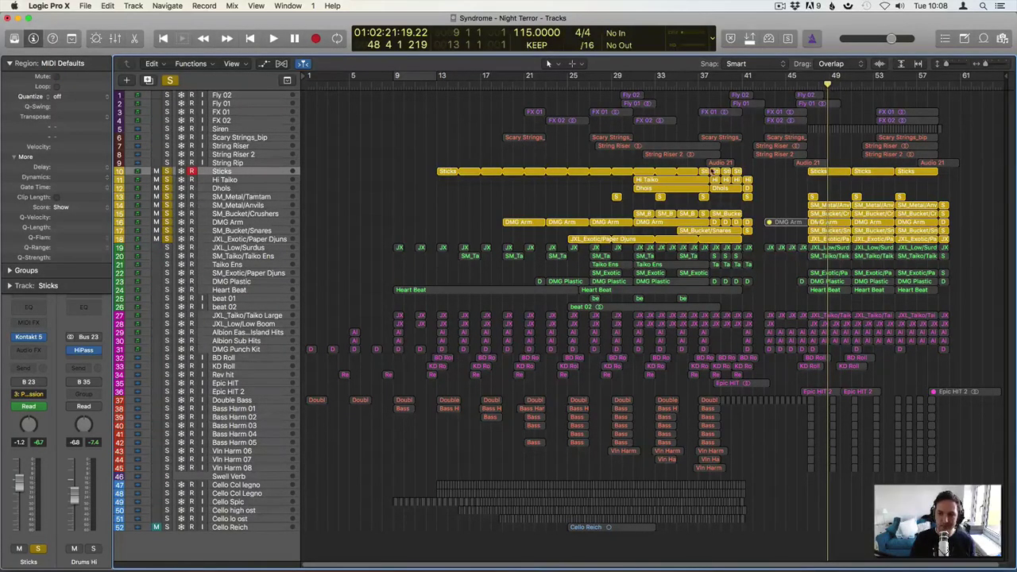
left_click_drag(167, 172, 167, 244)
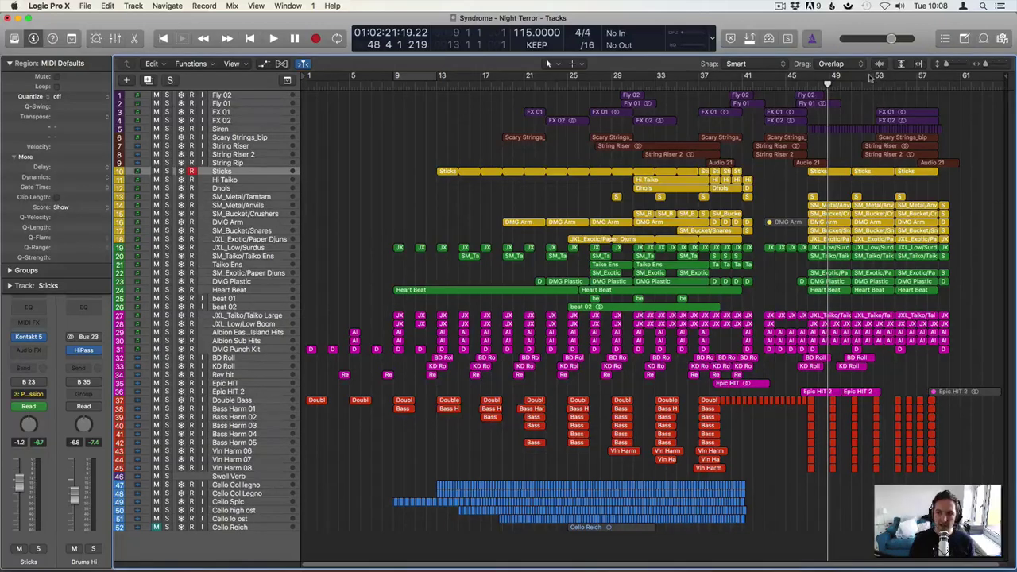
Play the full mix up to bar 57 and select the final percussion regions from SM_Metal/Tamtam down to Heart Beat
key("space")
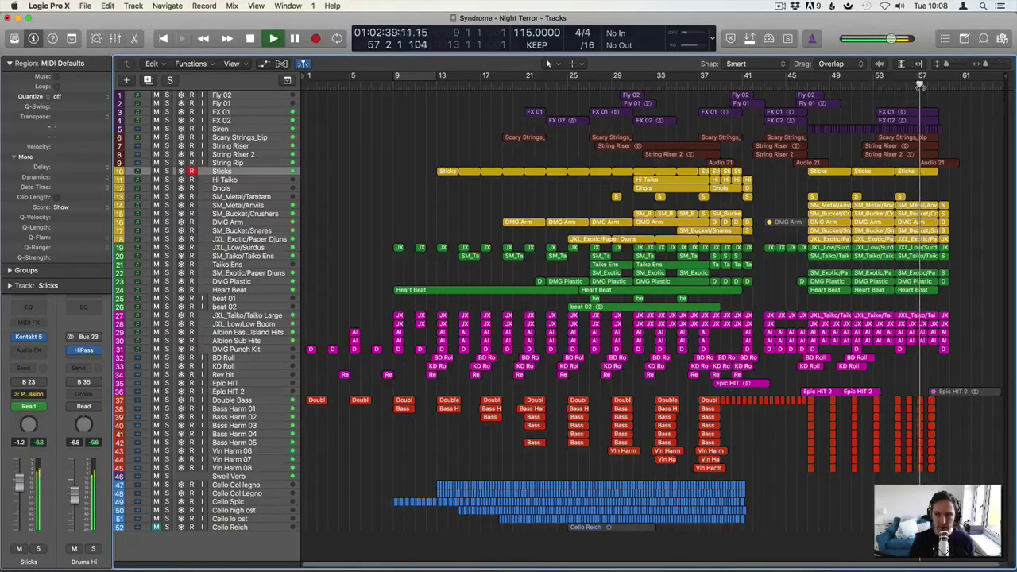
key("space")
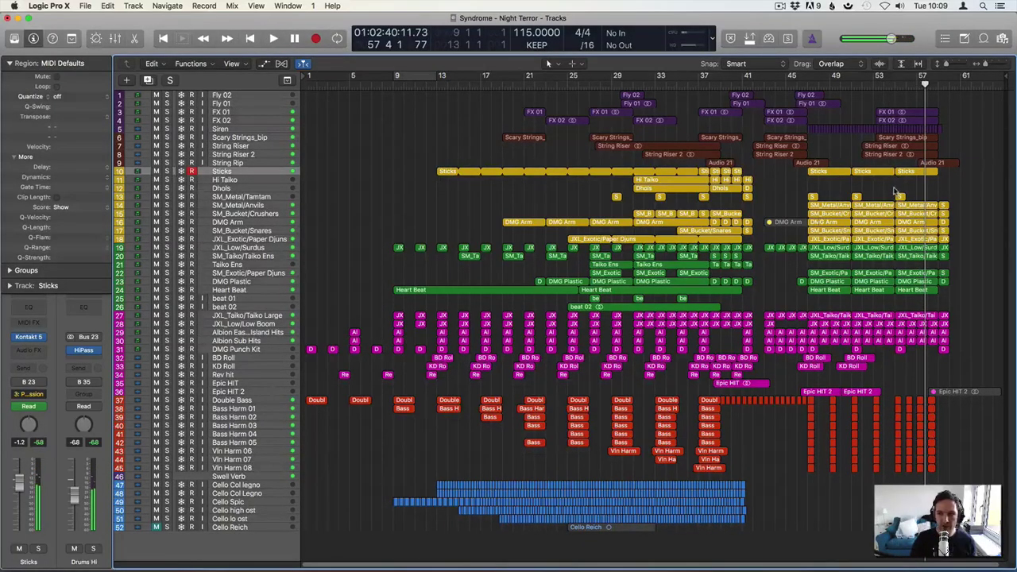
left_click_drag(896, 192, 950, 293)
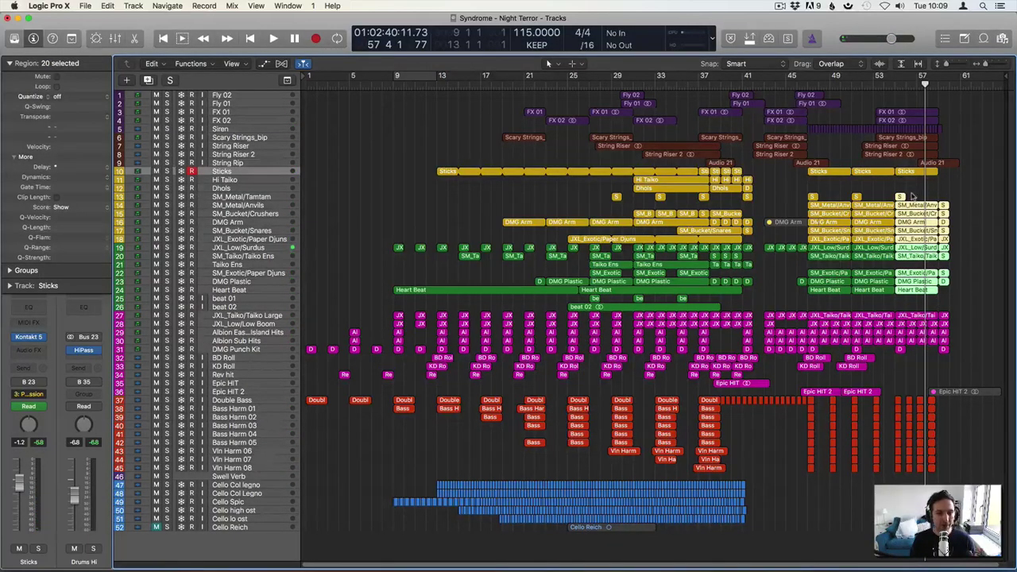
Resume the full mix from bar 57, clear the region selection, and stop in bar 60
key("space")
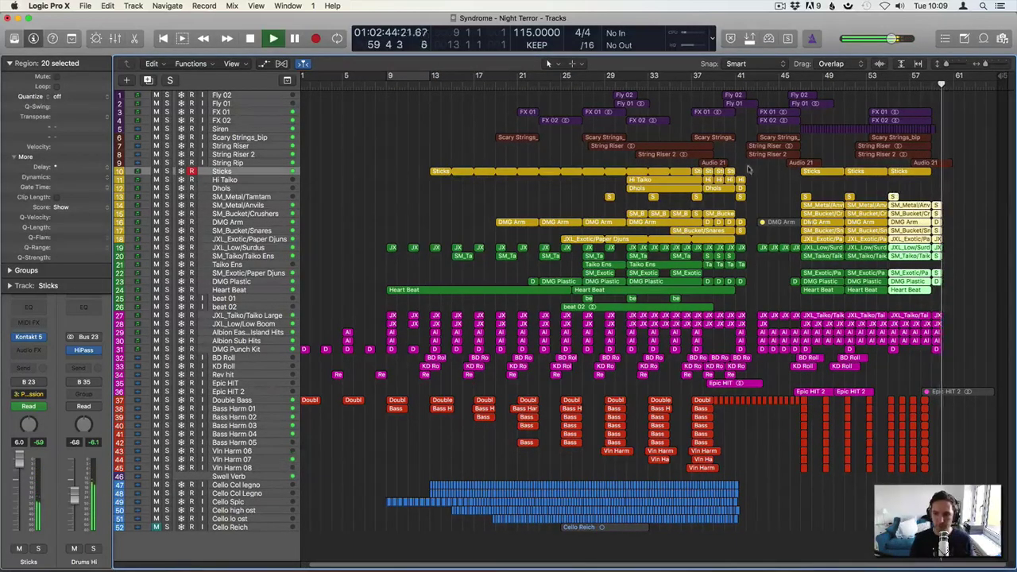
left_click(479, 184)
key("space")
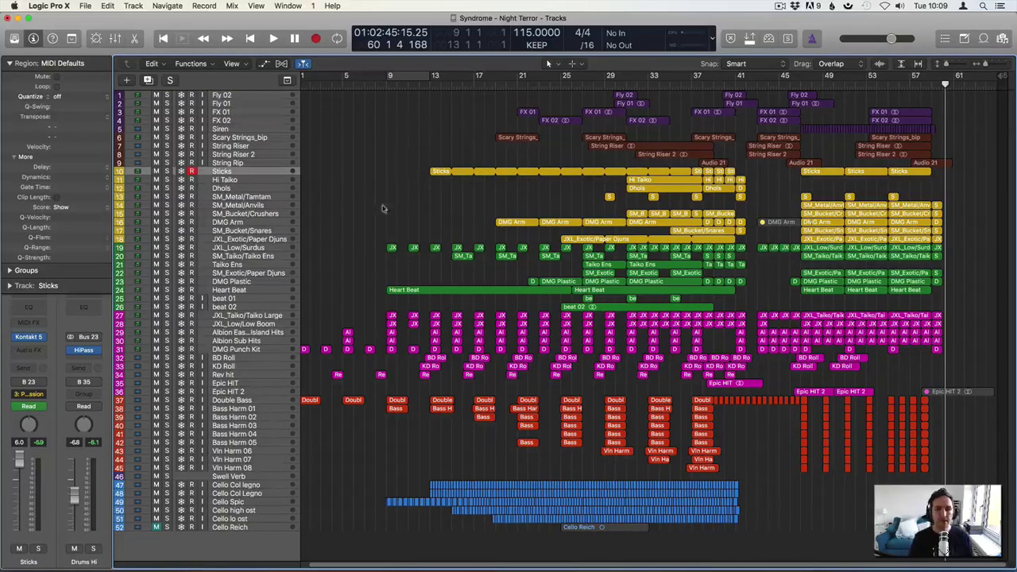
Solo the tracks from Fly 02 to Vln Harm 08, play them briefly from bar 31, and clear the solos
left_click_drag(166, 468, 167, 95)
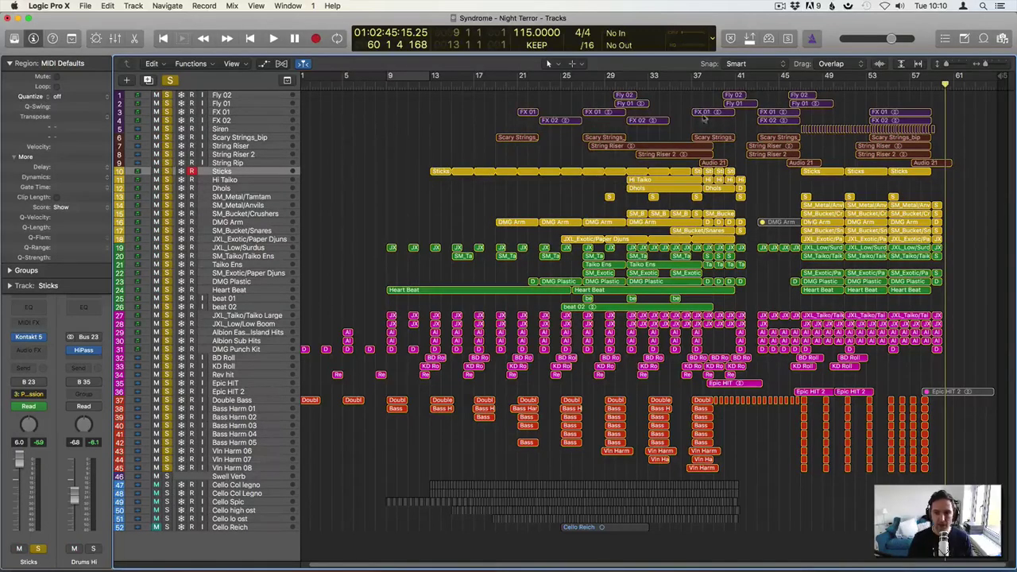
left_click(627, 84)
key("space")
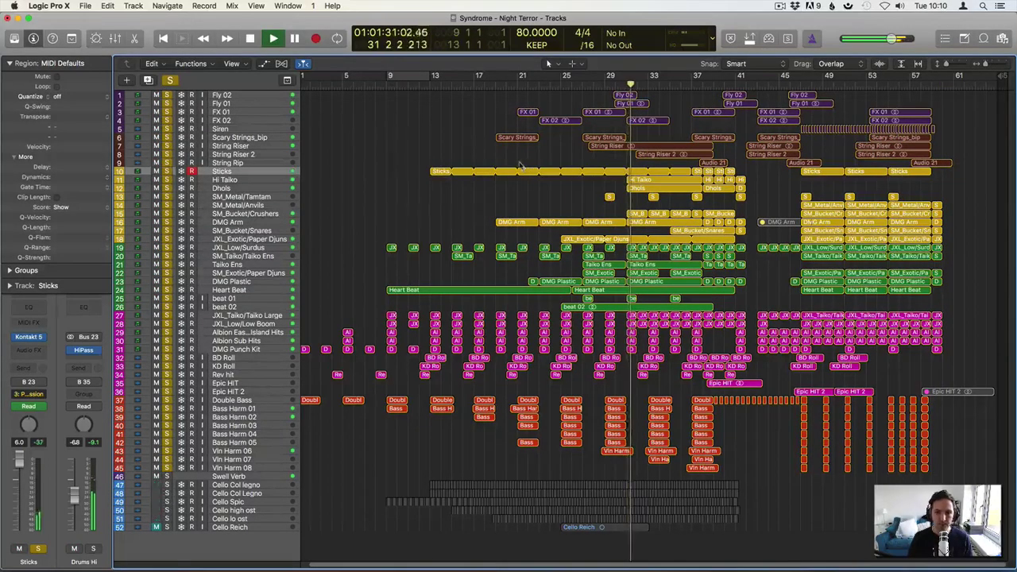
key("space")
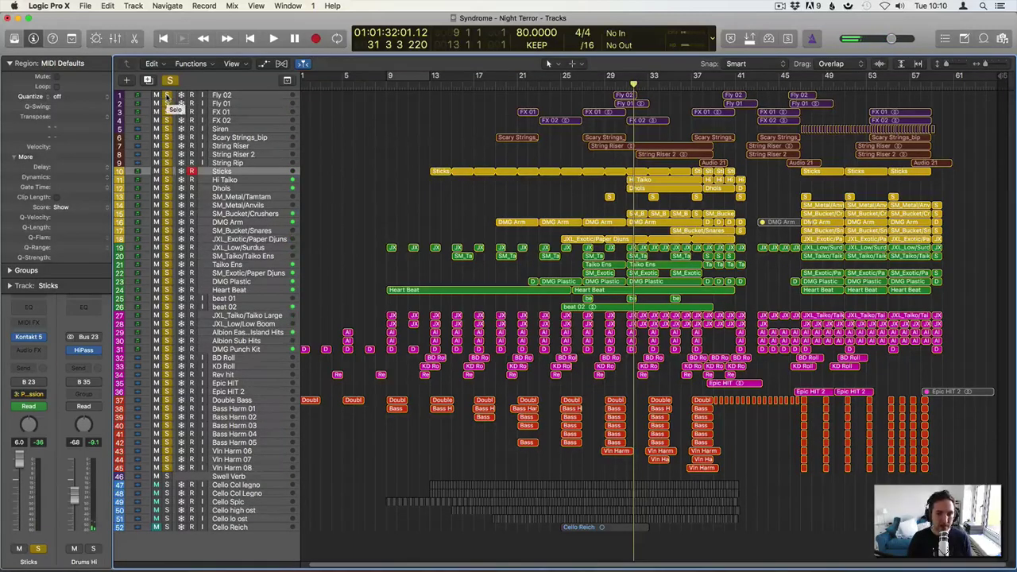
left_click_drag(167, 96, 166, 469)
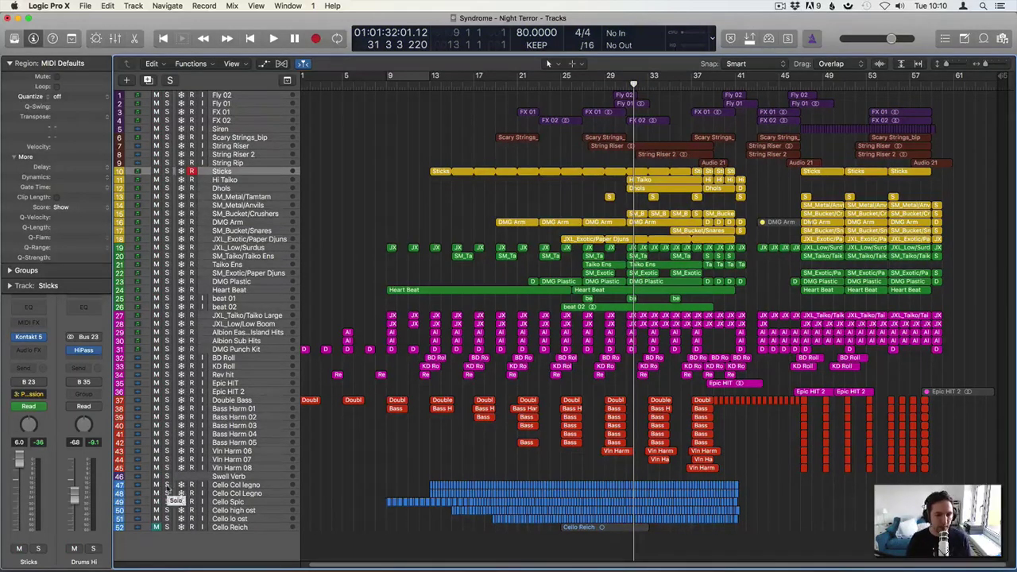
Play the full mix from about bar 8 to bar 10, and audition Cello Spic soloed up to bar 11
left_click(382, 76)
key("space")
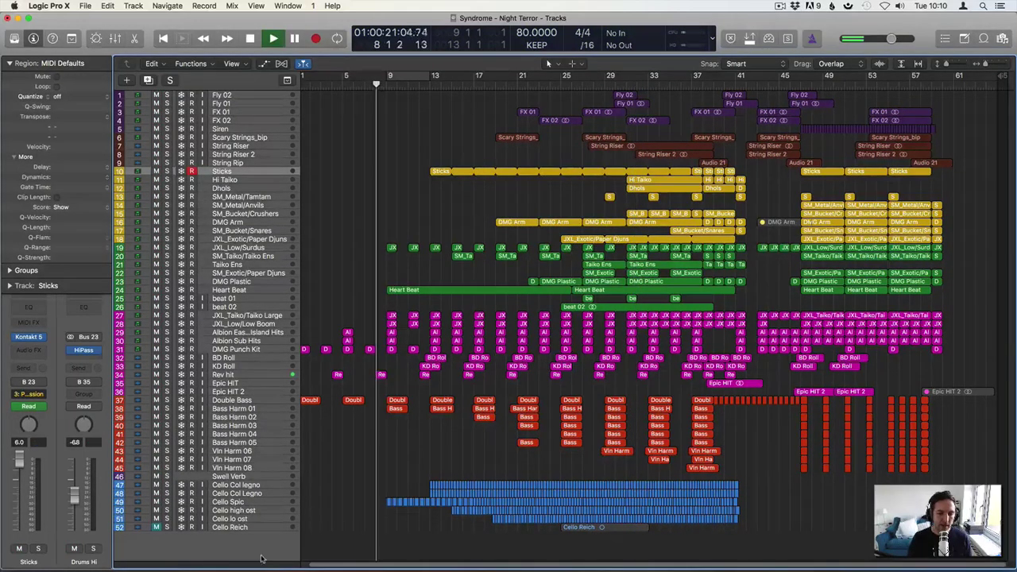
left_click(167, 502)
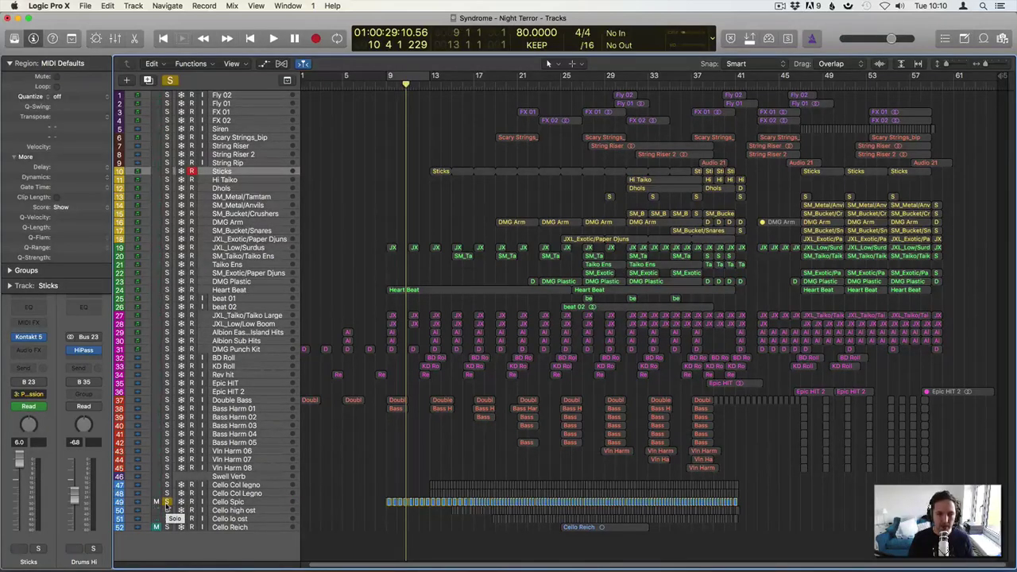
key("space")
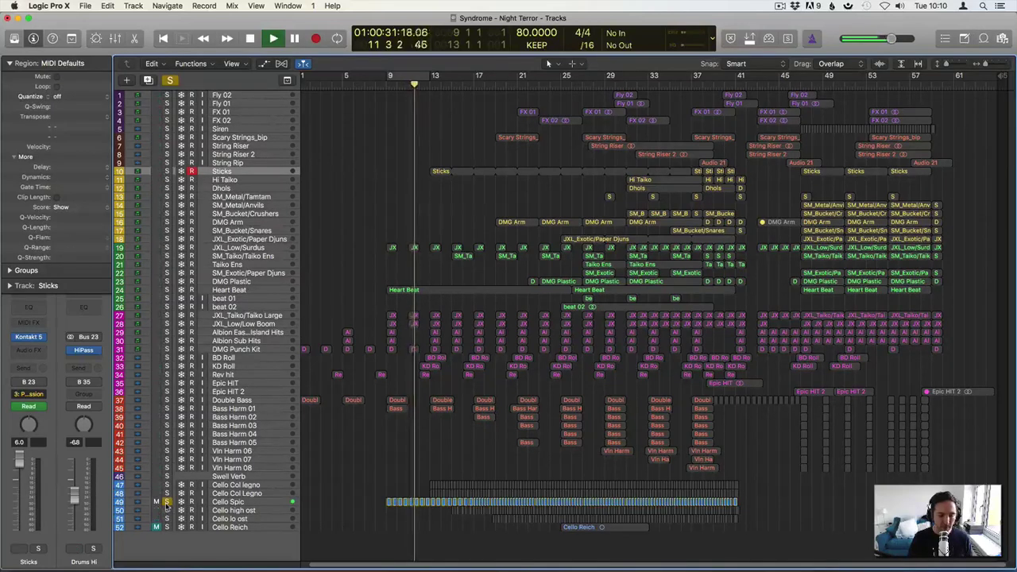
key("space")
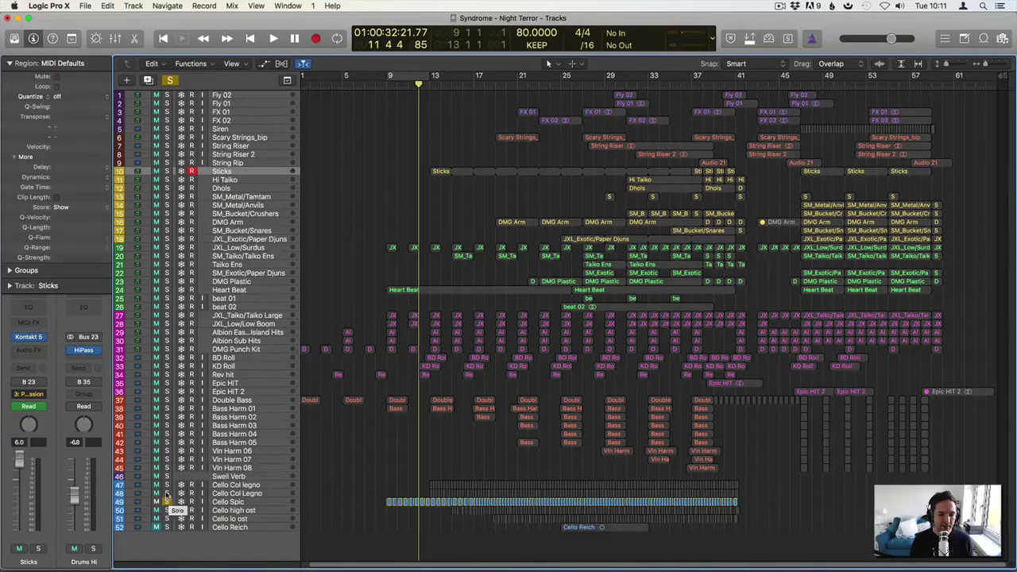
Add both Cello Col Legno tracks to the soloed Cello Spic and audition them in short passages up to bar 14
left_click(167, 493)
left_click(167, 485)
key("space")
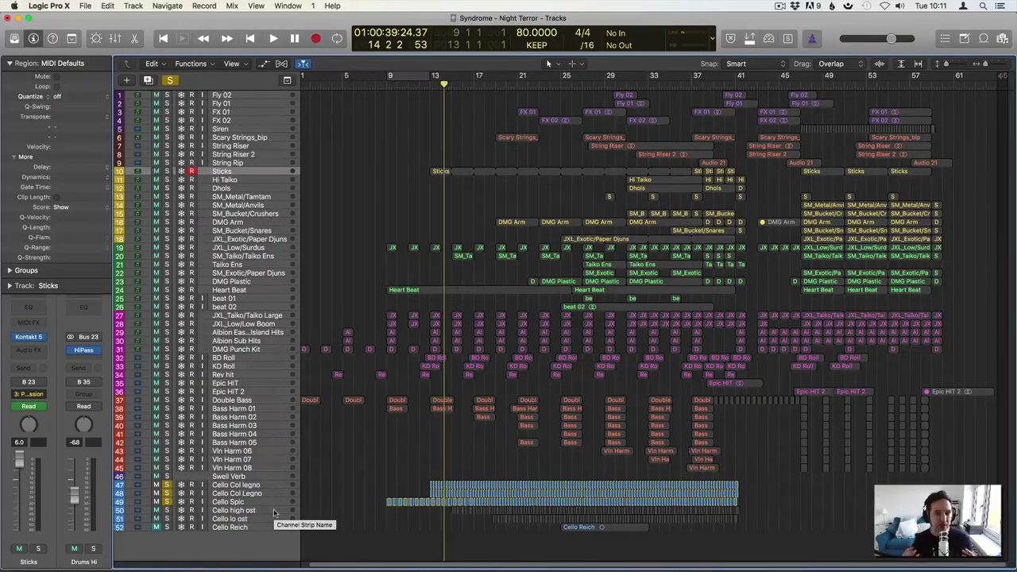
key("space")
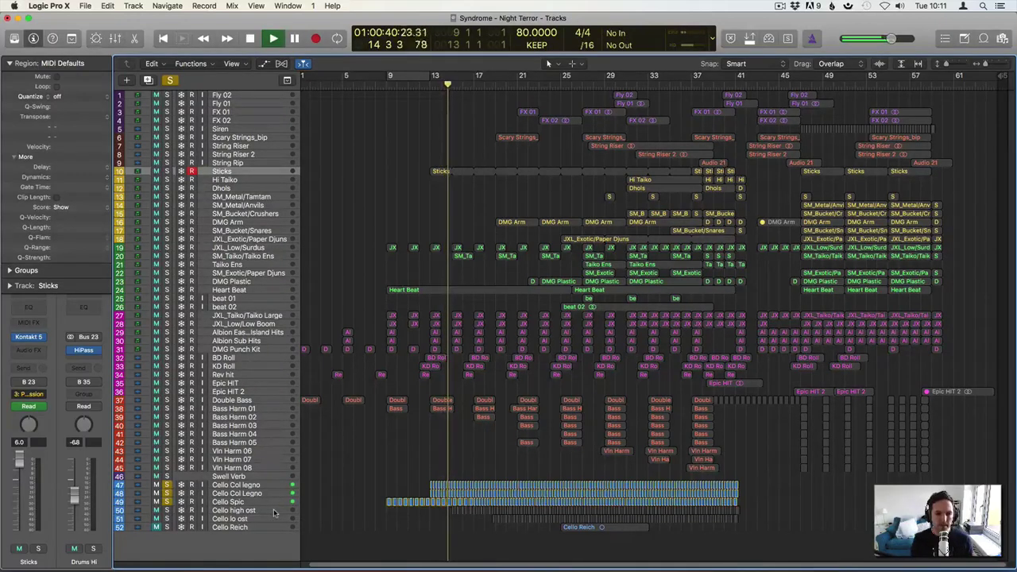
key("space")
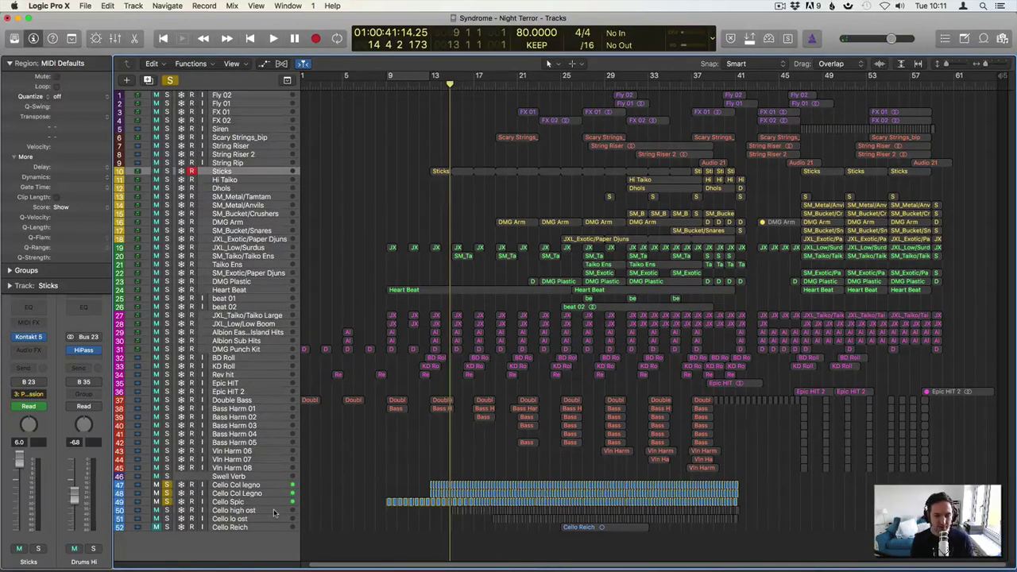
Resume the soloed cellos from bar 14, adding Cello high ost and Cello lo ost to the solo up to bar 23
key("space")
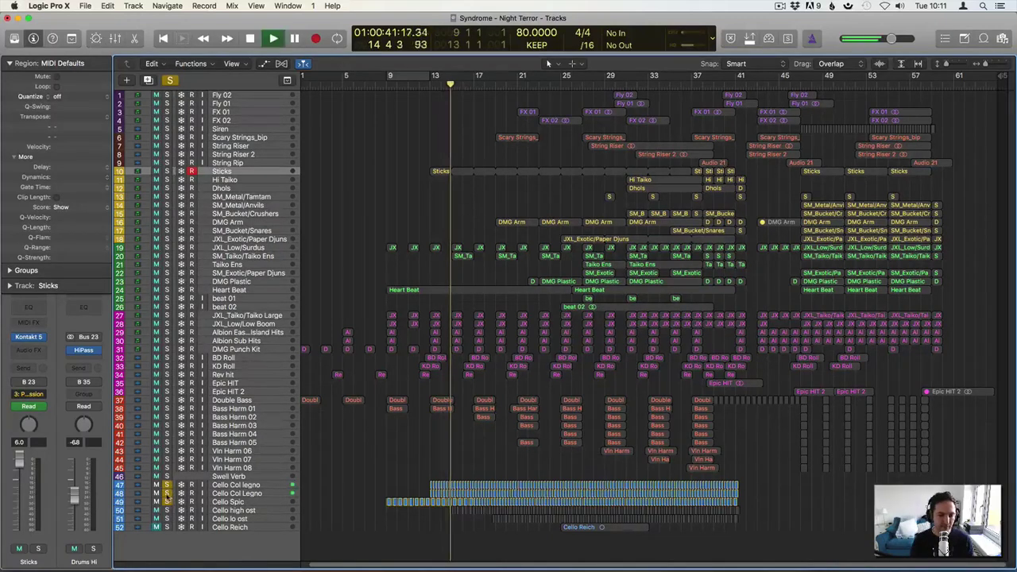
left_click(166, 511)
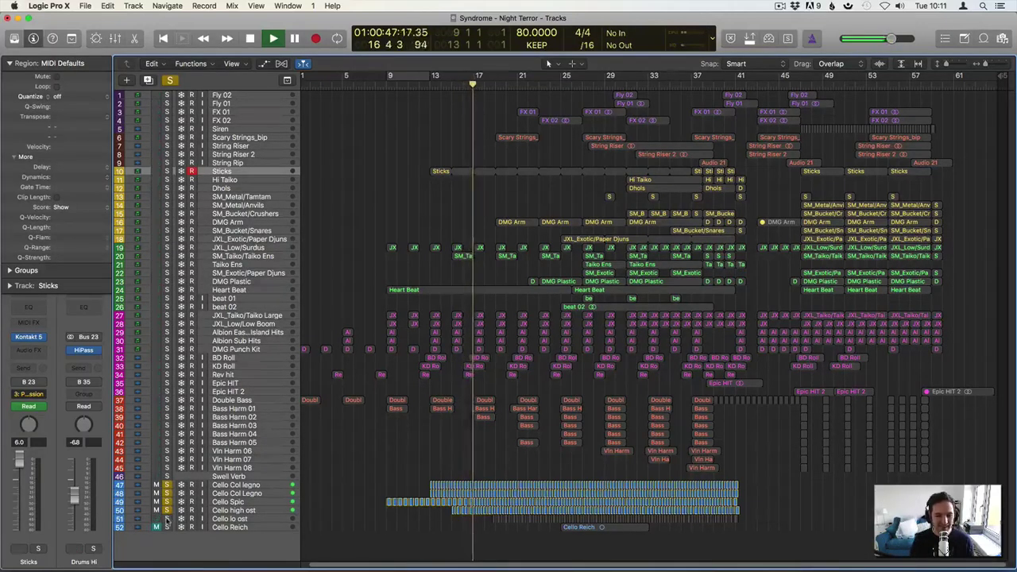
left_click(166, 518)
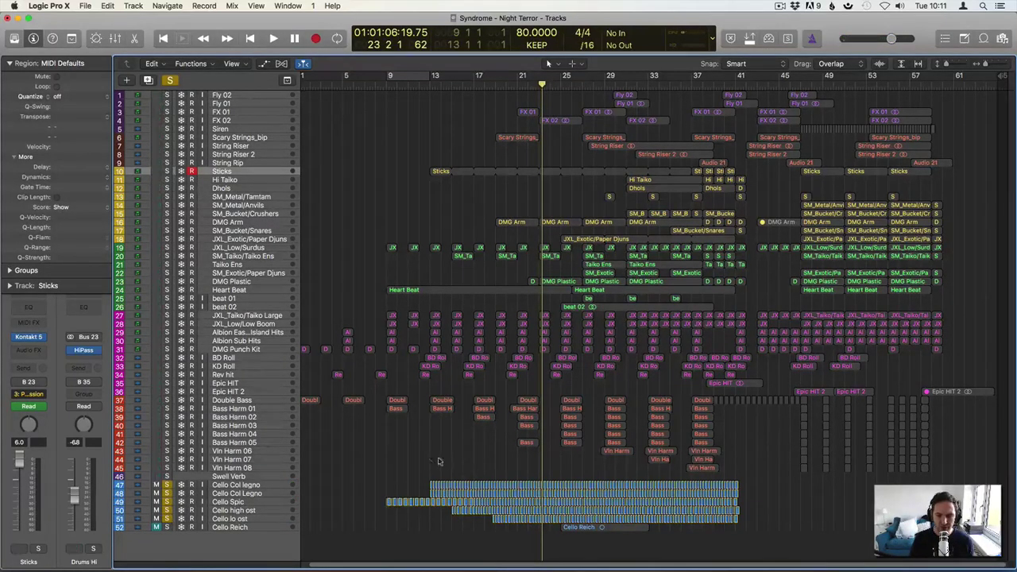
Enlarge the cello regions around bars 13 to 20, clear the selection, and play the soloed cellos from bar 12 into bar 16
left_click_drag(423, 475, 514, 521)
key("z")
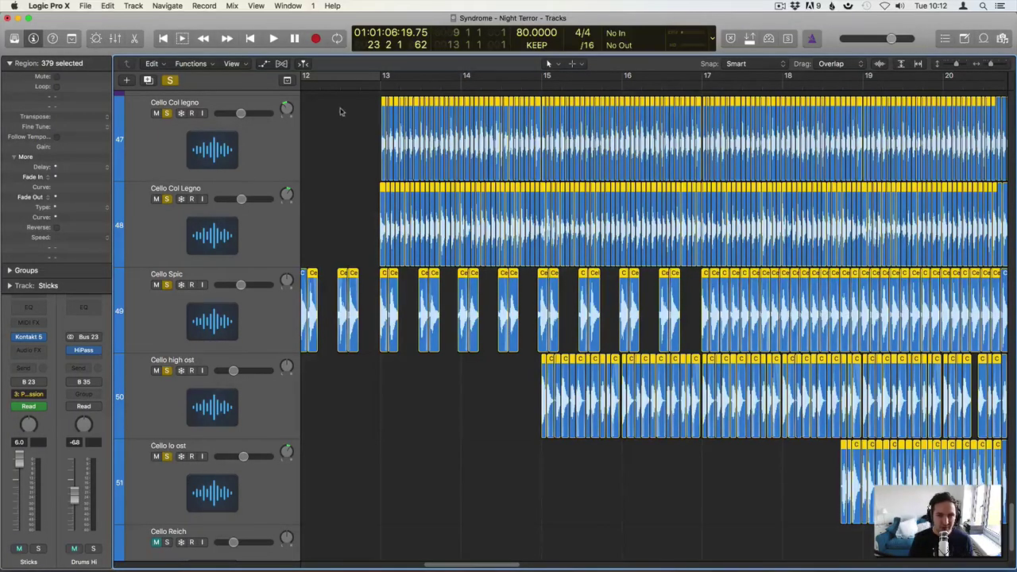
left_click(351, 131)
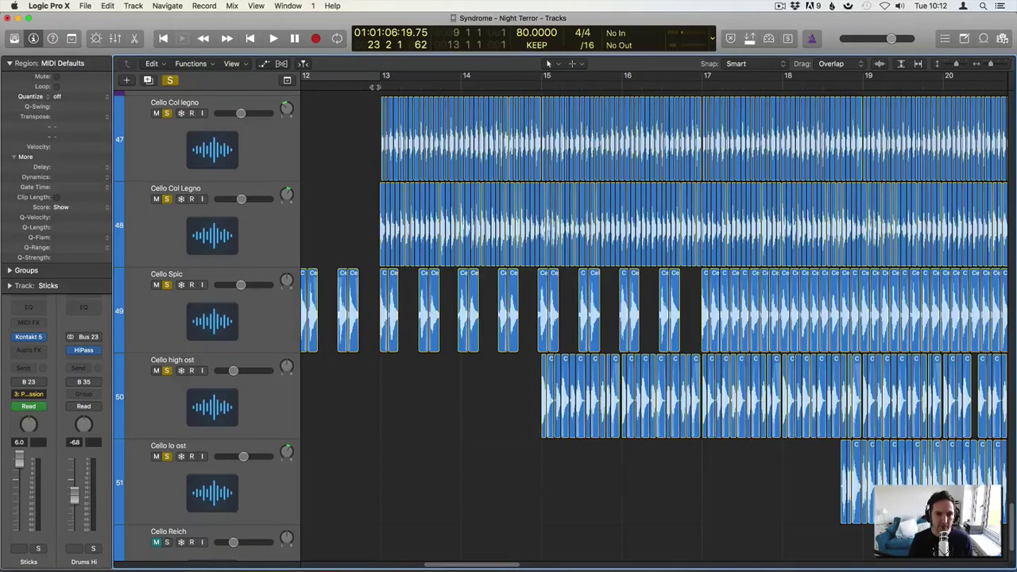
left_click(372, 85)
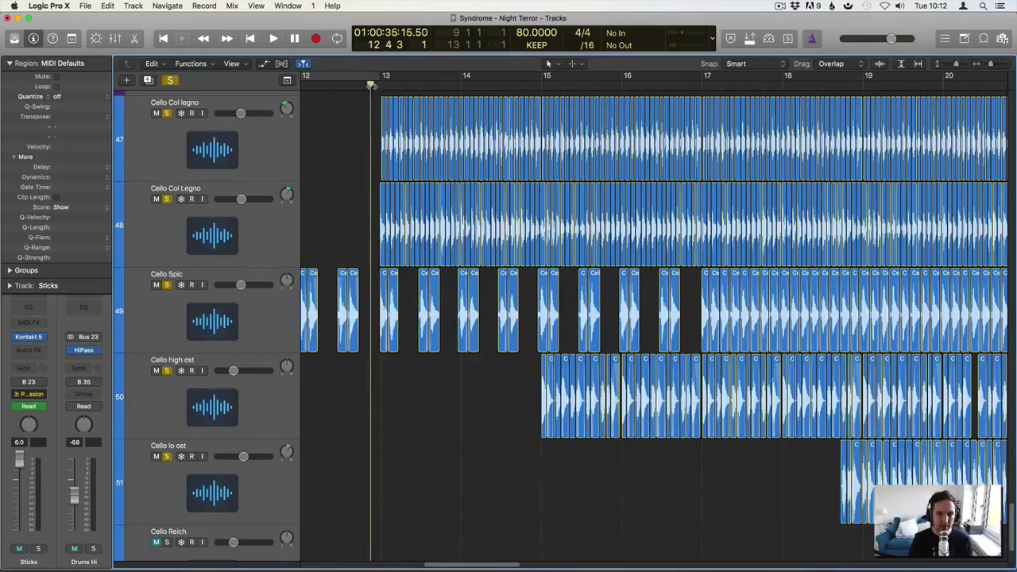
key("space")
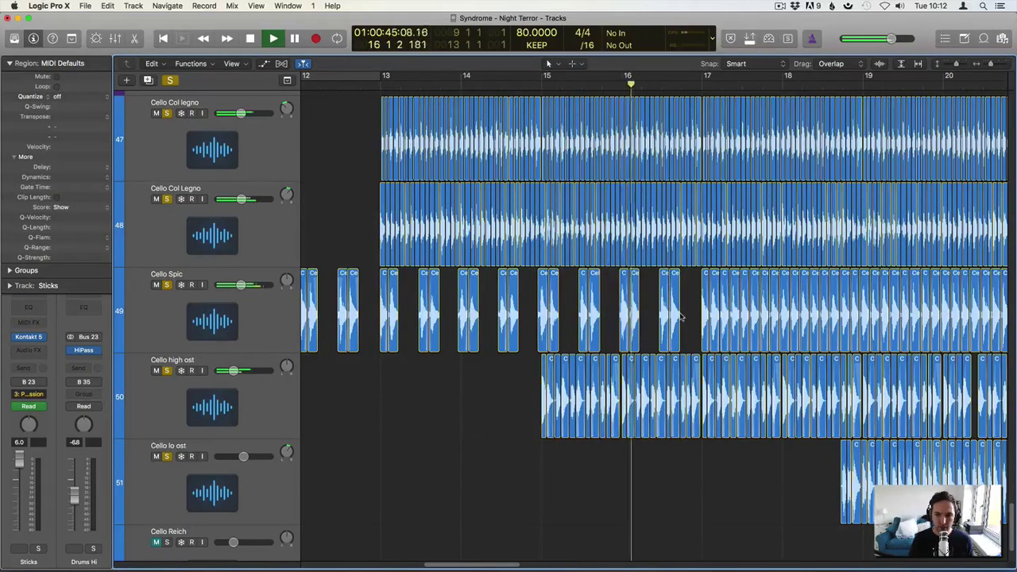
key("space")
Add a fade-out of 74 to the second Cello Spic region at bar 15 with the Fade tool, and return to the full arrangement
left_click(542, 299, "shift")
key("z")
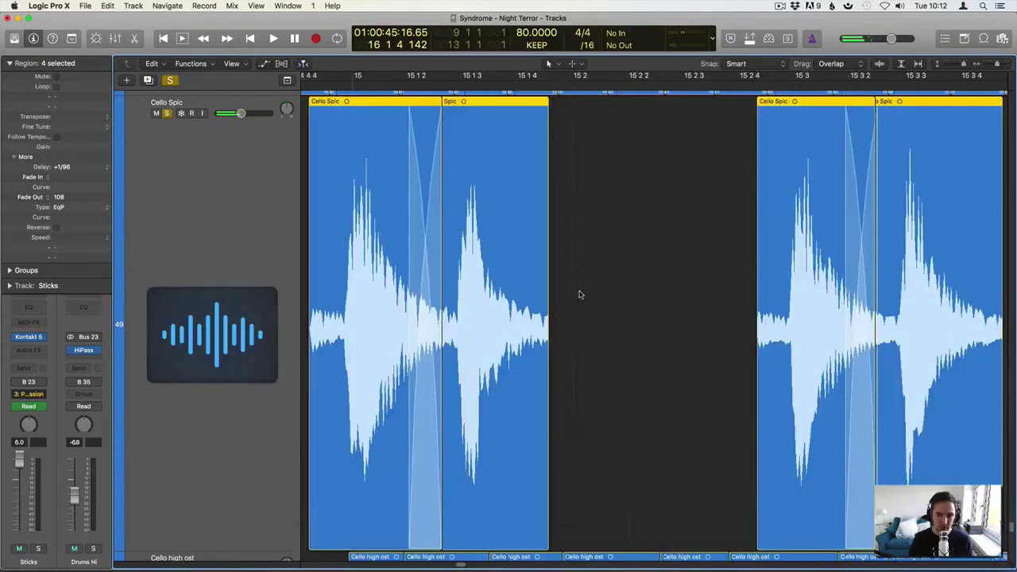
left_click(596, 279)
key("t")
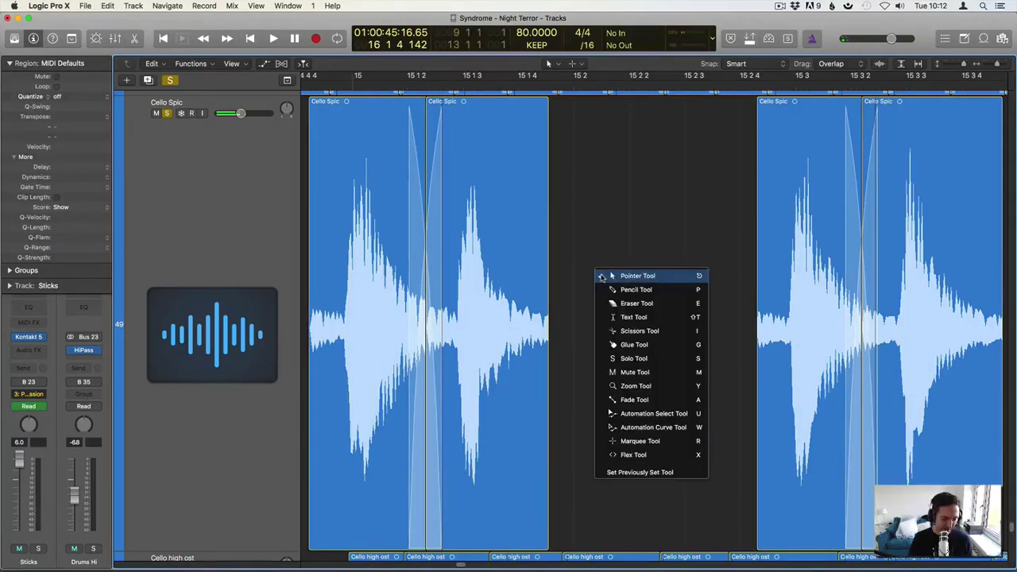
key("a")
left_click_drag(526, 289, 587, 284)
key("t")
left_click(589, 284)
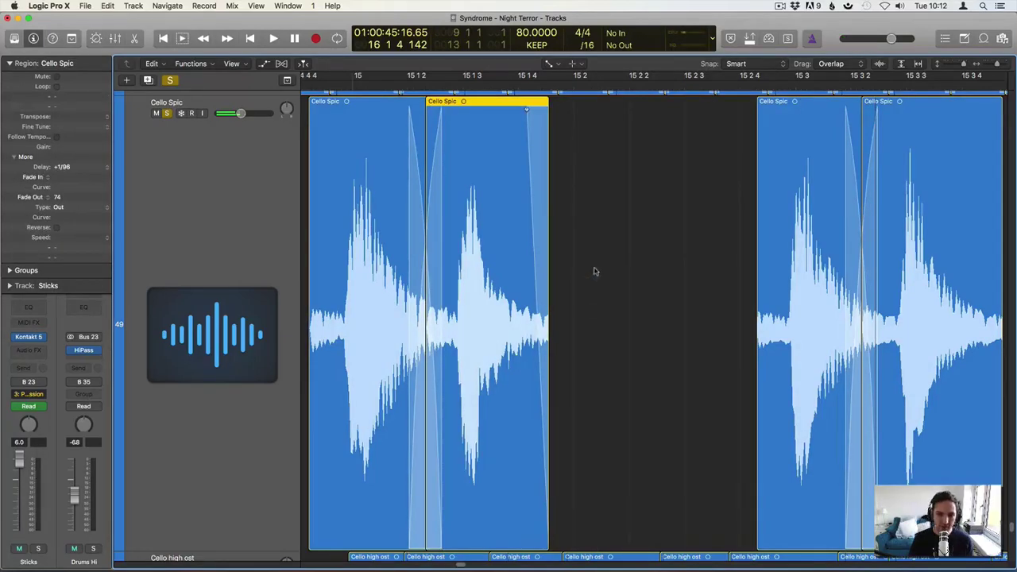
left_click(595, 269)
key("z")
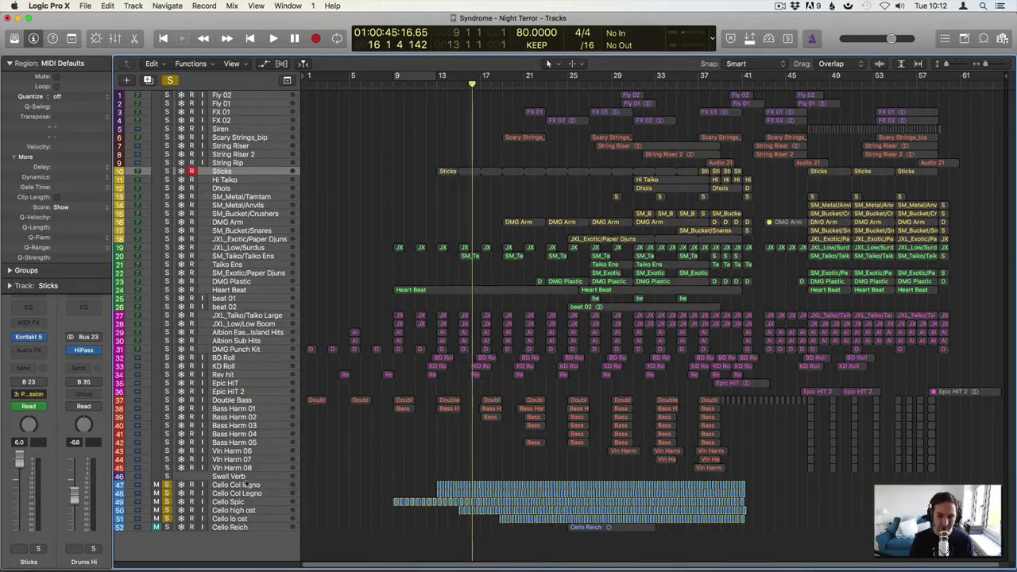
Clear the cello solos and return the playhead to bar 9 for the full mix
left_click_drag(167, 488, 166, 521)
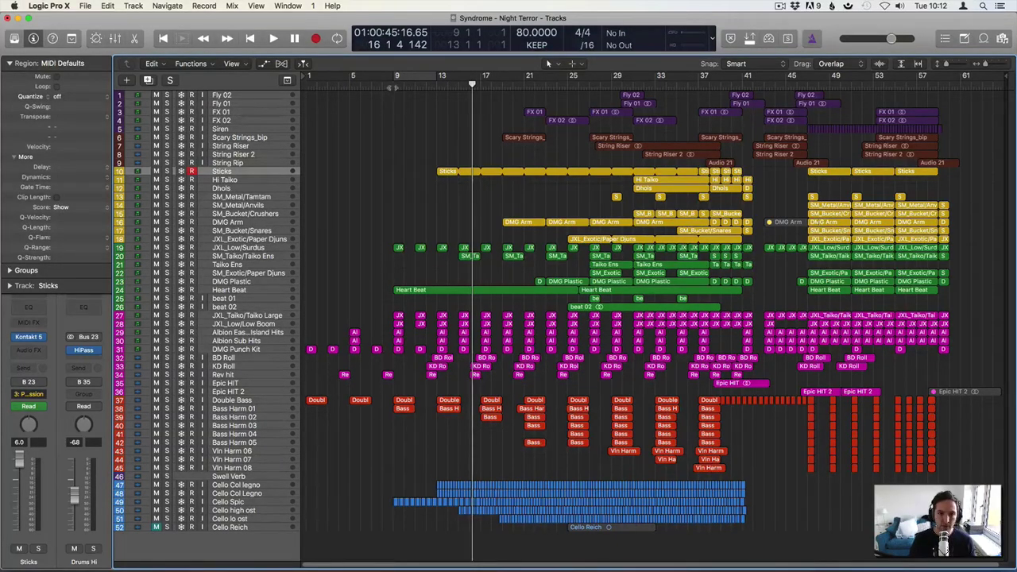
key("space")
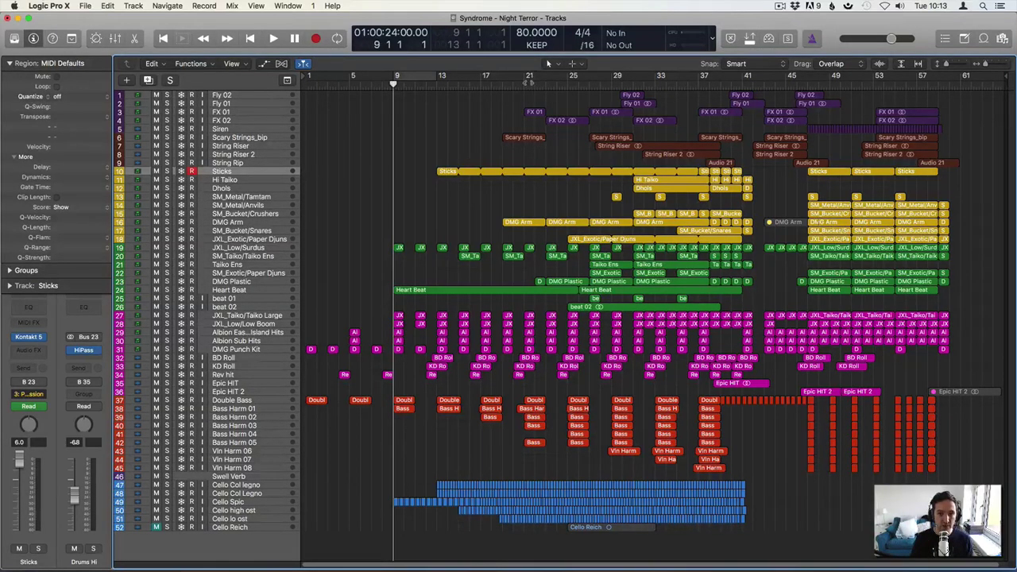
Audition the tracks from Cello Col legno to Cello lo ost soloed from bar 21 to bar 24, and clear their solos
left_click(526, 81)
left_click_drag(166, 484, 167, 525)
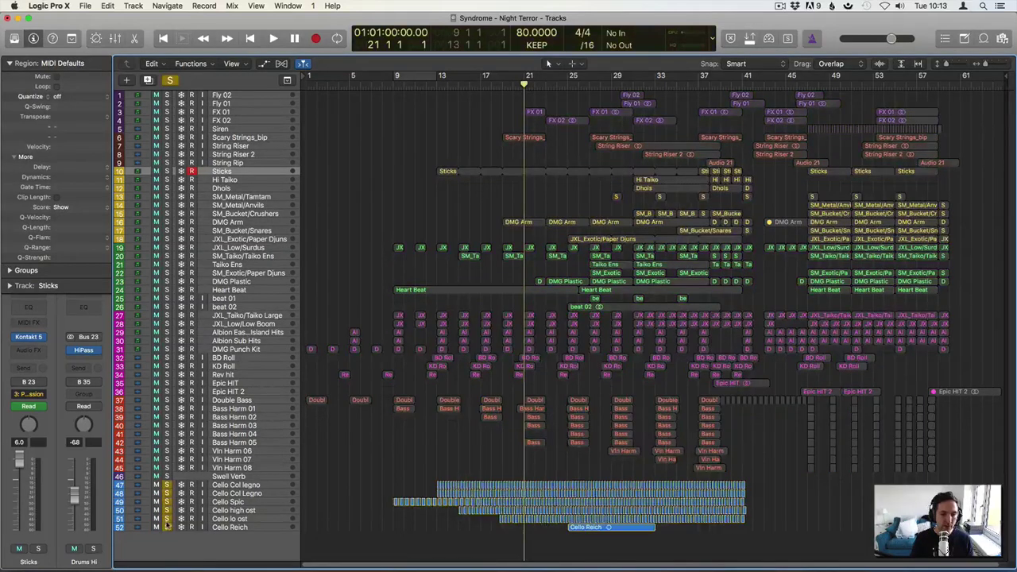
left_click(167, 526)
key("space")
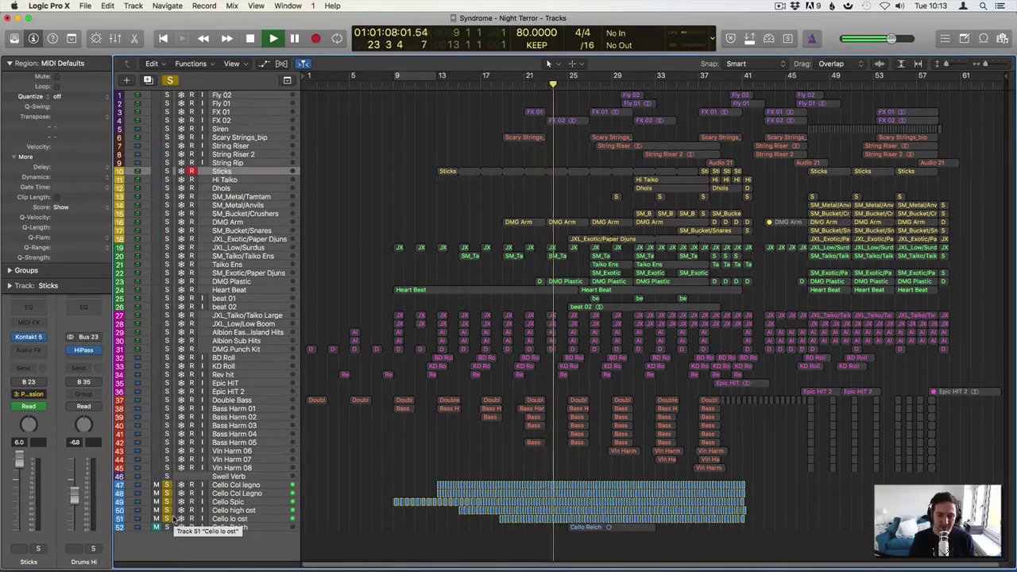
key("space")
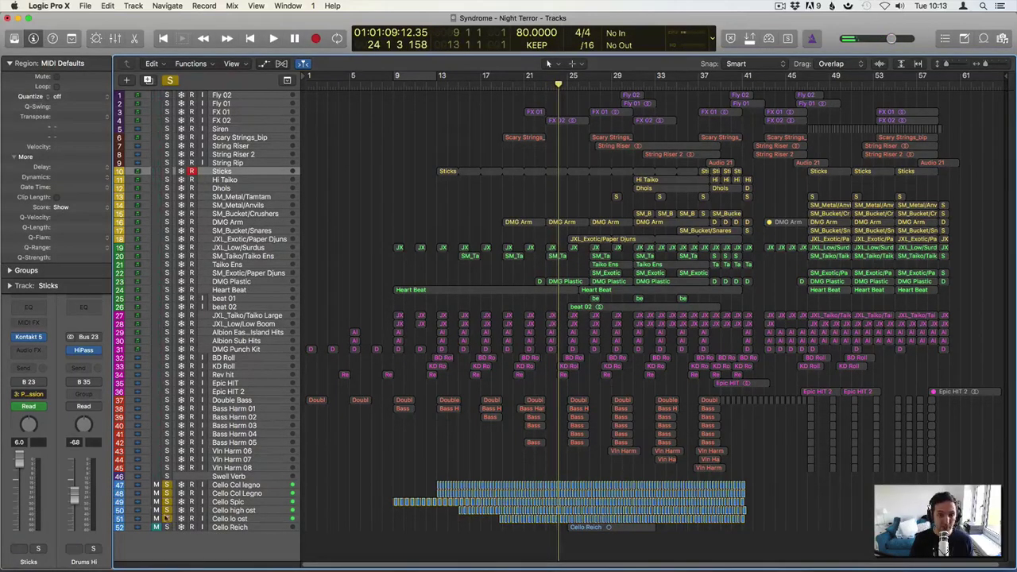
left_click(166, 485)
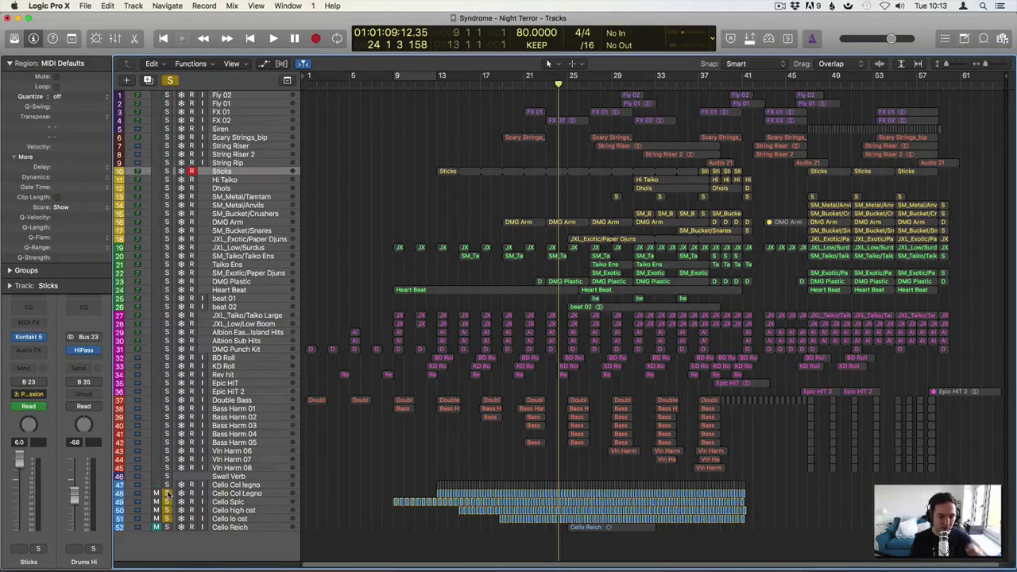
left_click(166, 493)
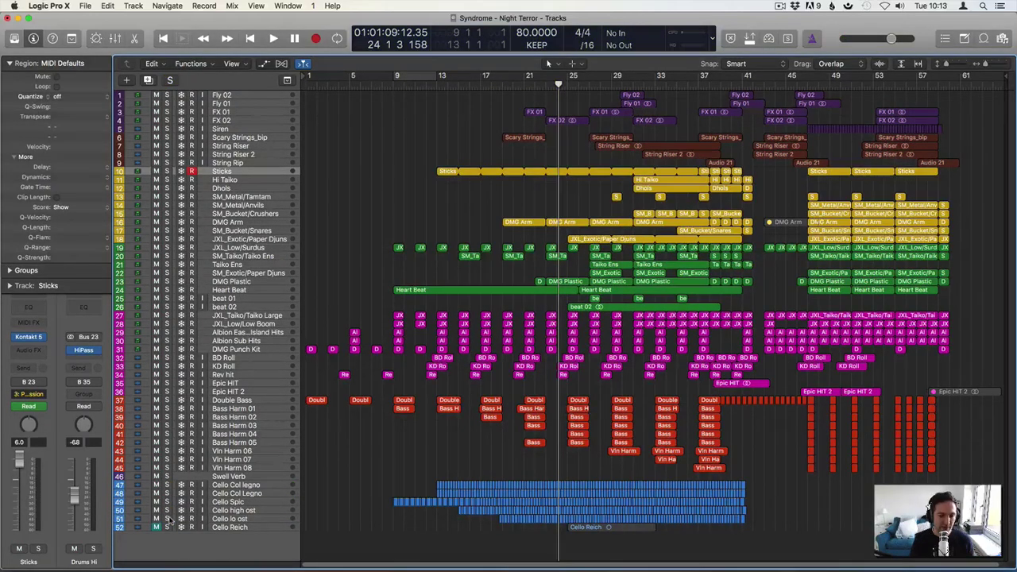
Play the full mix from just before bar 9 to bar 23 and return the playhead to bar 9
left_click(379, 77)
key("space")
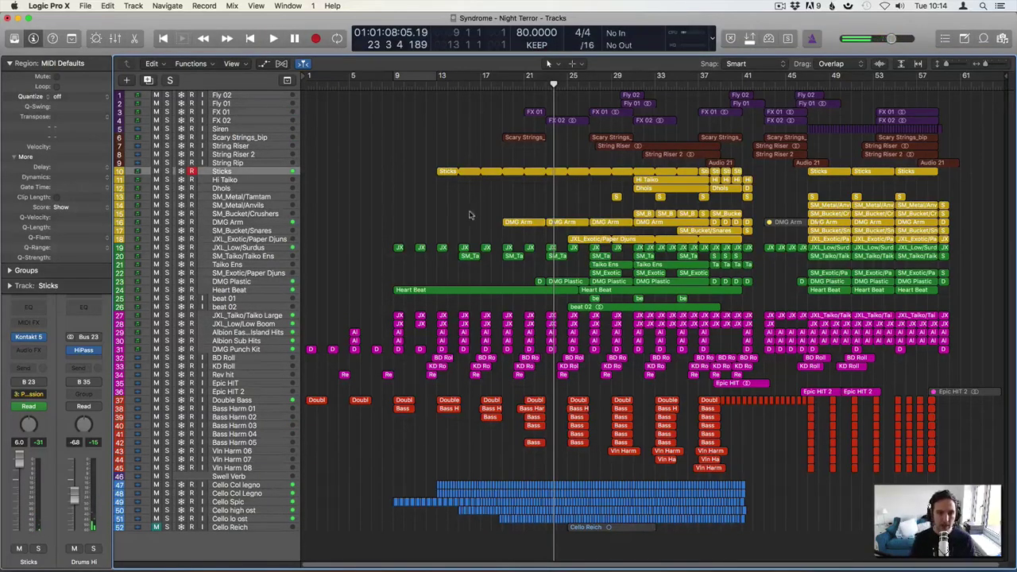
key("space")
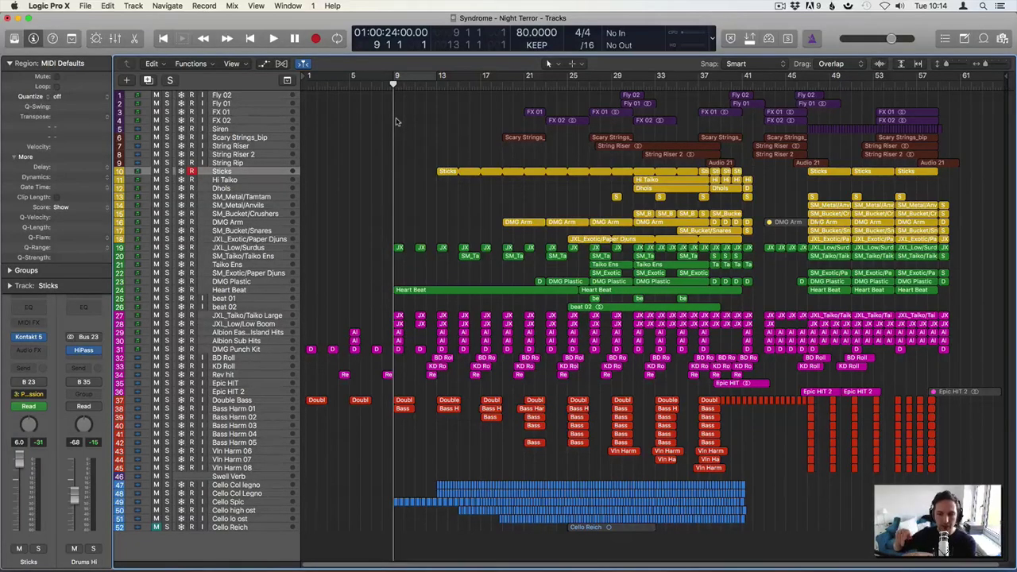
Play the full mix in short passages at the cello entries, stopping in bar 13 and auditioning bar 15
key("space")
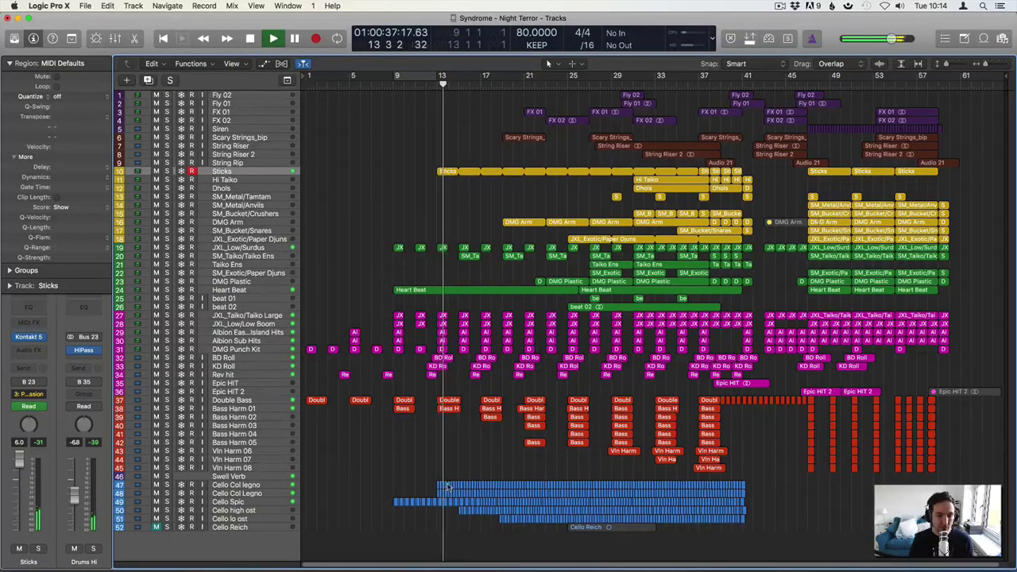
key("space")
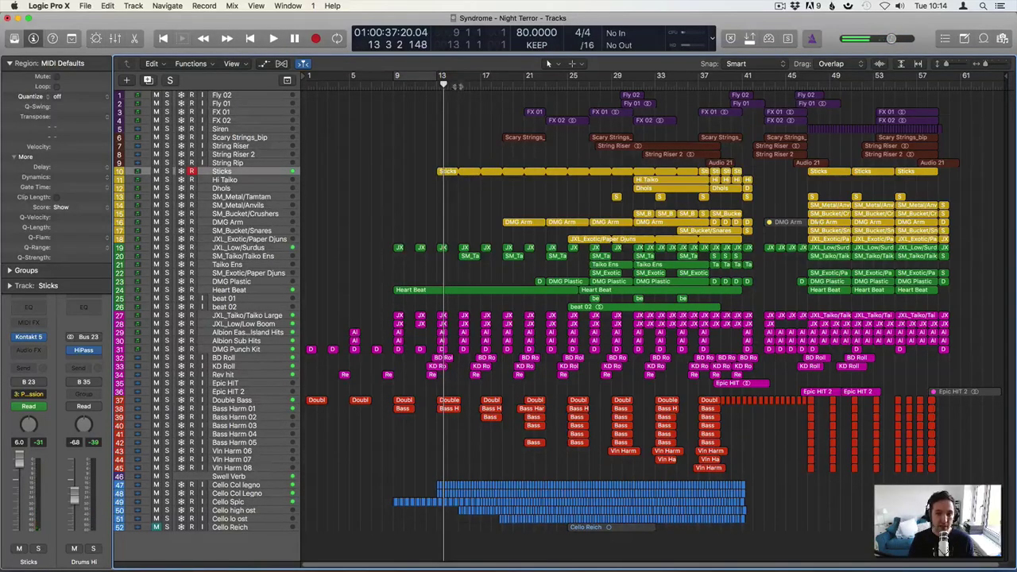
left_click(457, 86)
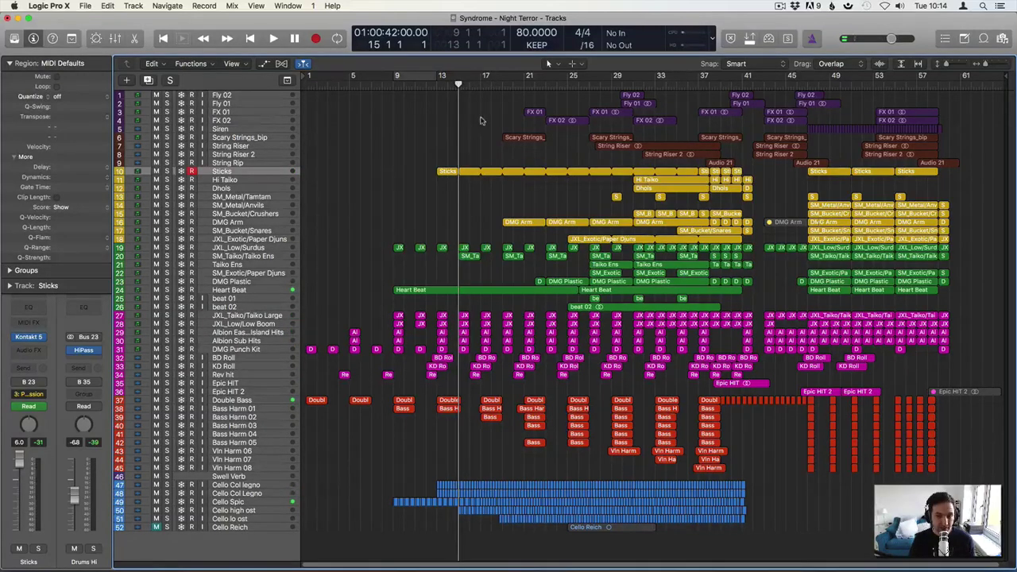
key("space")
key("space")
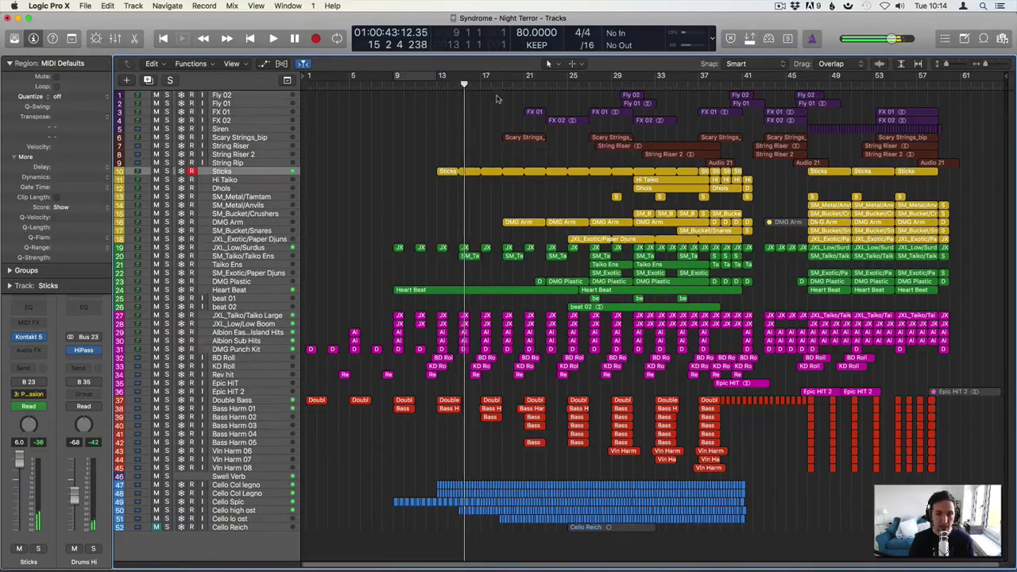
Play from bar 19, solo DMG Arm and Cello lo ost during playback, and clear both solos by bar 22
left_click(502, 86)
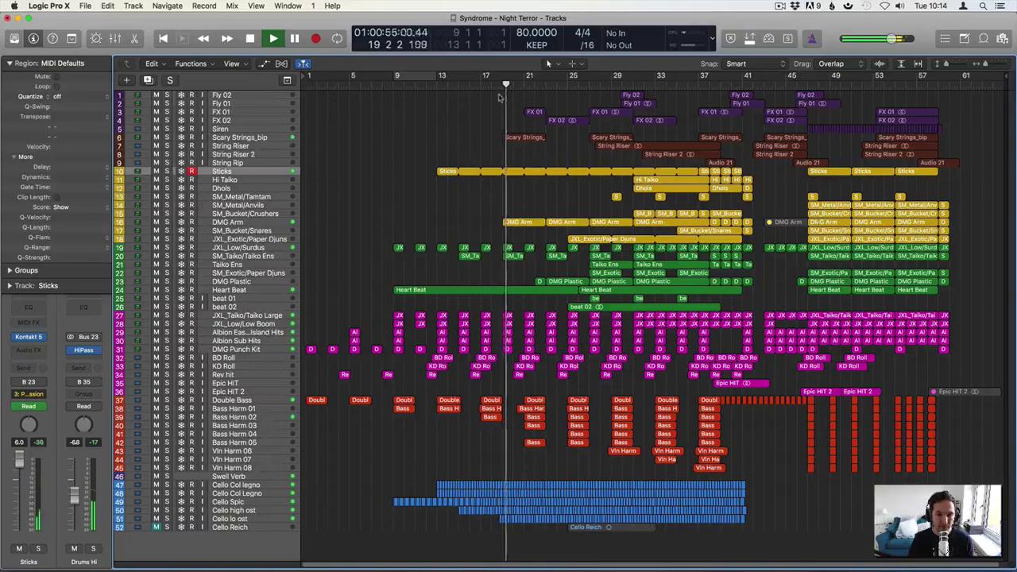
left_click(167, 222)
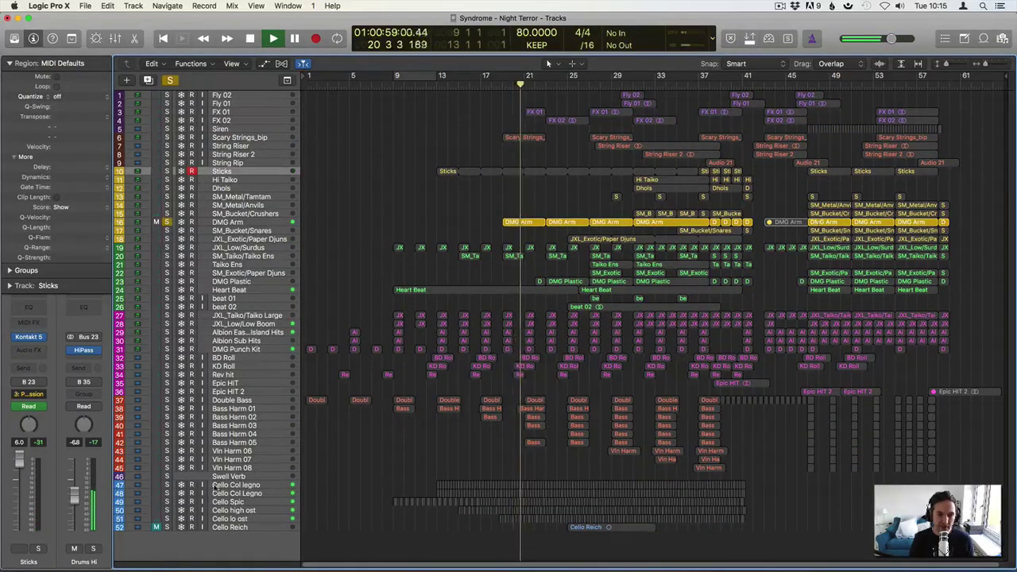
left_click(167, 519)
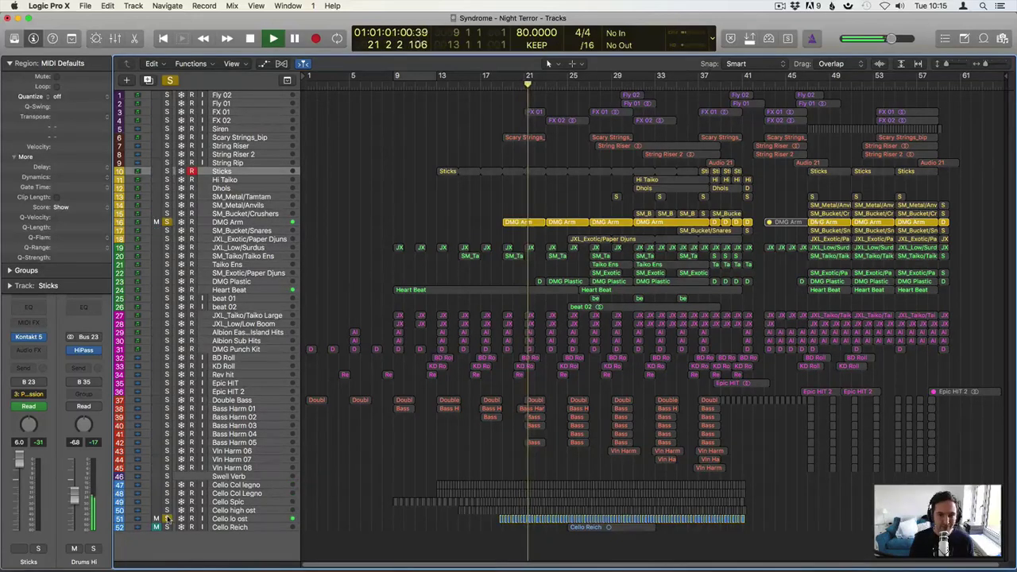
left_click(167, 519)
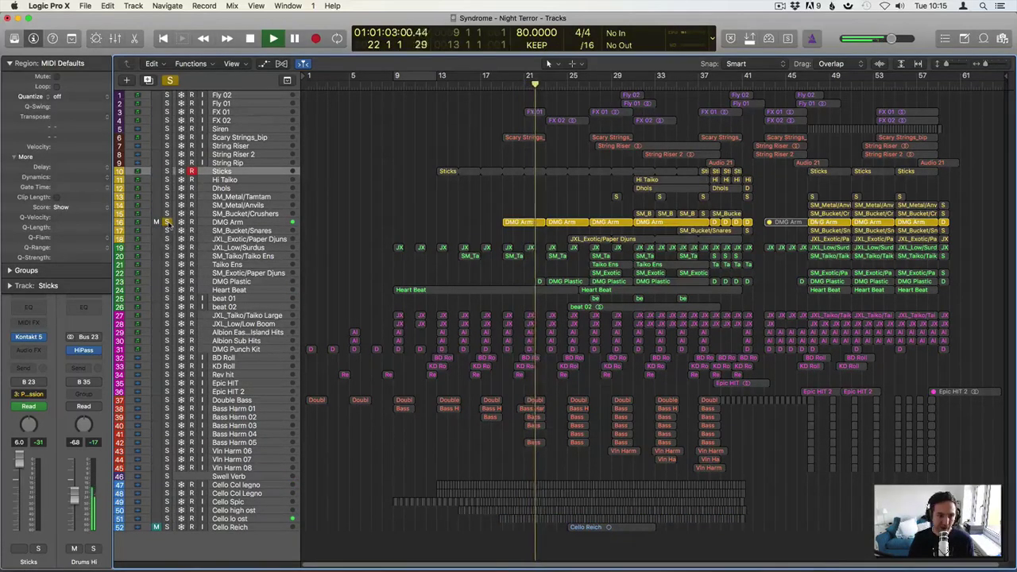
left_click(167, 222)
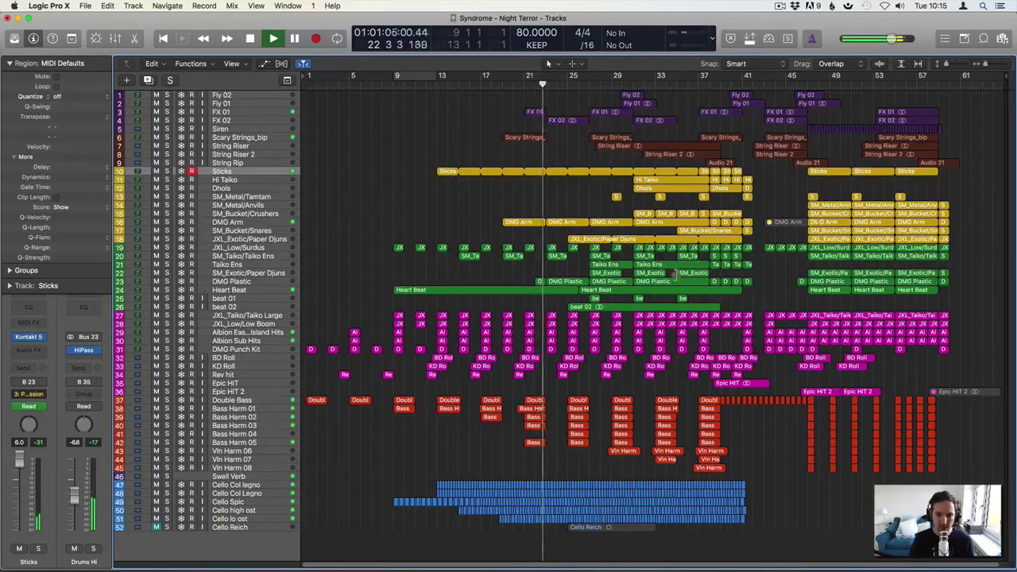
Audition DMG Plastic soloed around bar 23, and check JXL_Exotic/Paper Djuns the same way around bar 25
left_click(167, 282)
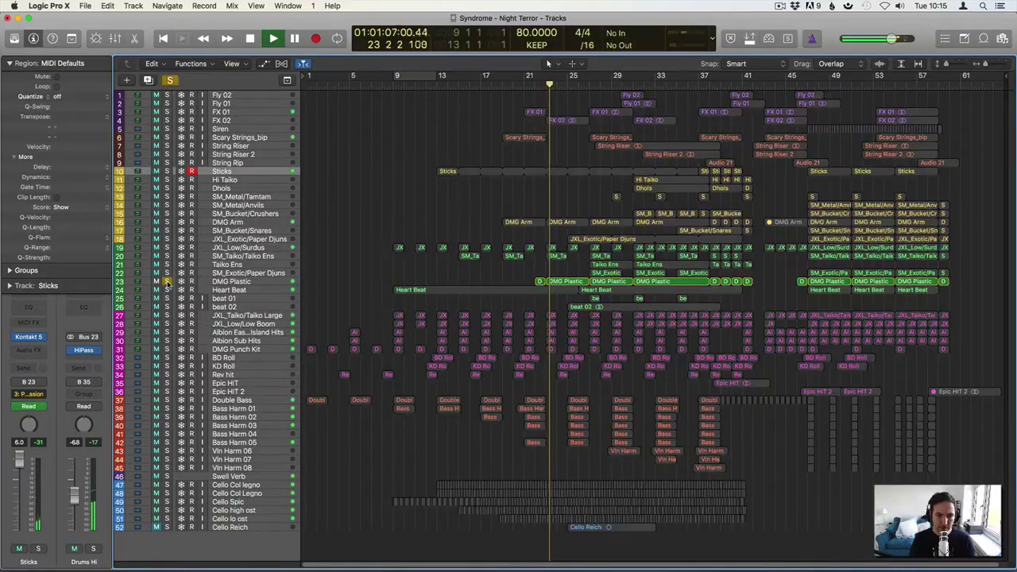
left_click(166, 282)
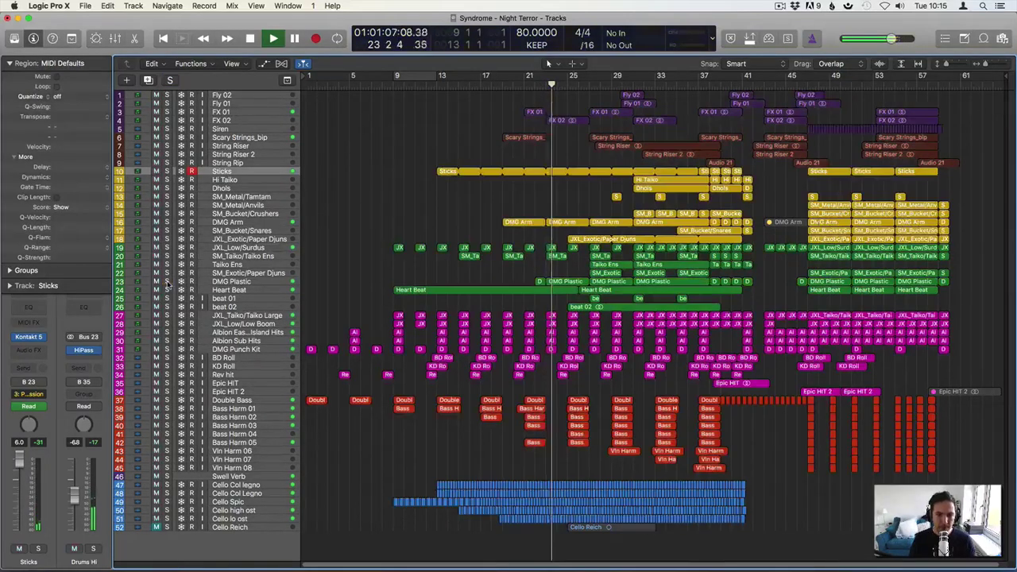
left_click(167, 239)
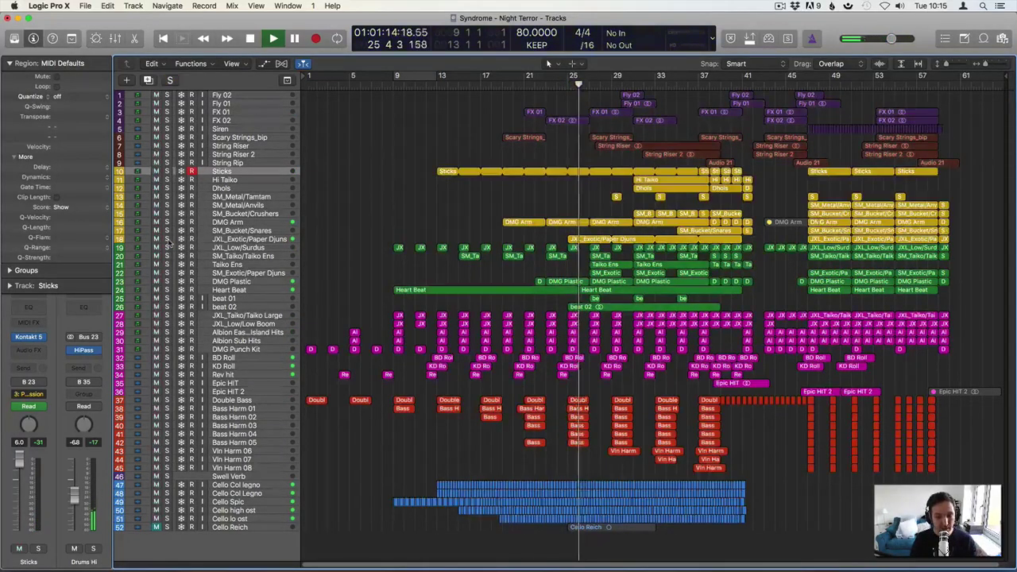
Audition Taiko Ens and SM_Exotic/Paper Djuns soloed together around bar 27 during playback, and clear both solos
left_click(167, 239)
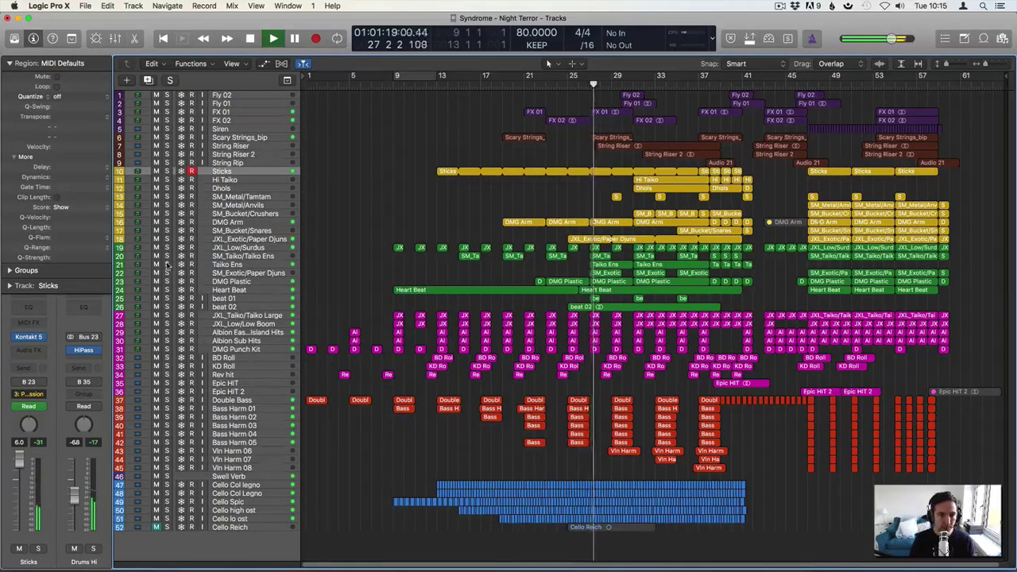
left_click(167, 263)
left_click(166, 272)
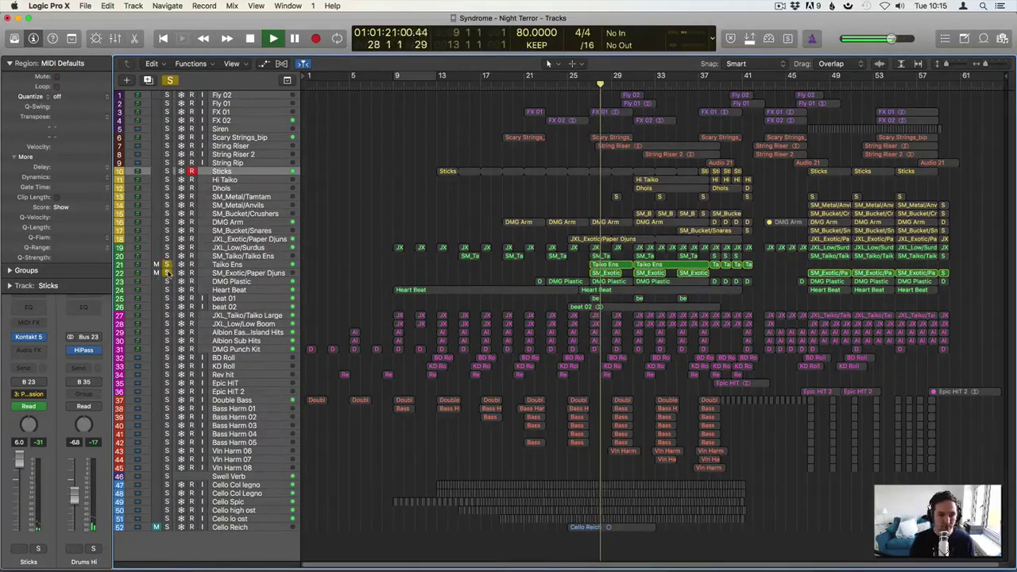
left_click(166, 273)
left_click(167, 264)
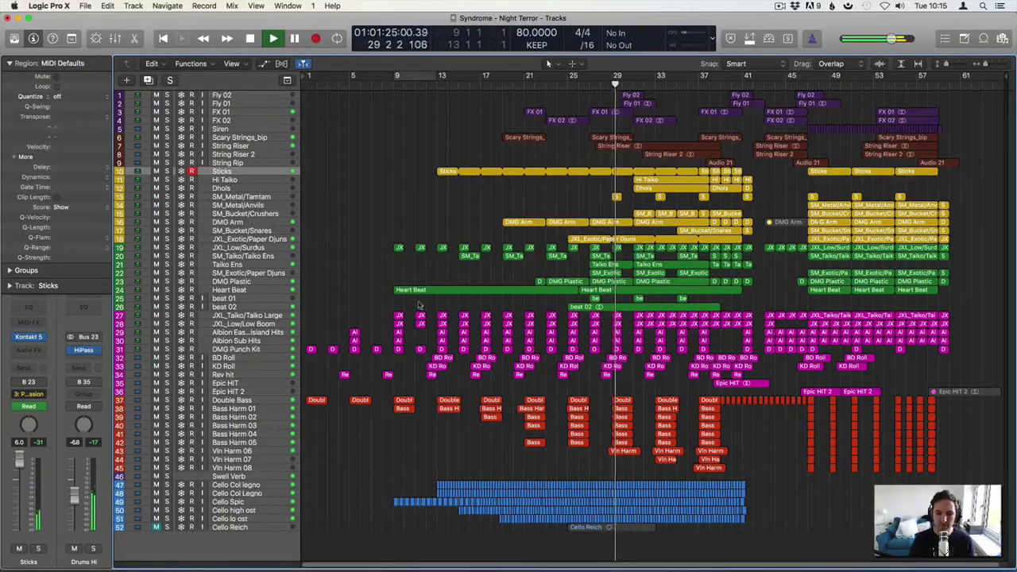
Audition String Riser soloed around bar 29, and check Hi Taiko with Dhols the same way around bar 31
left_click(167, 145)
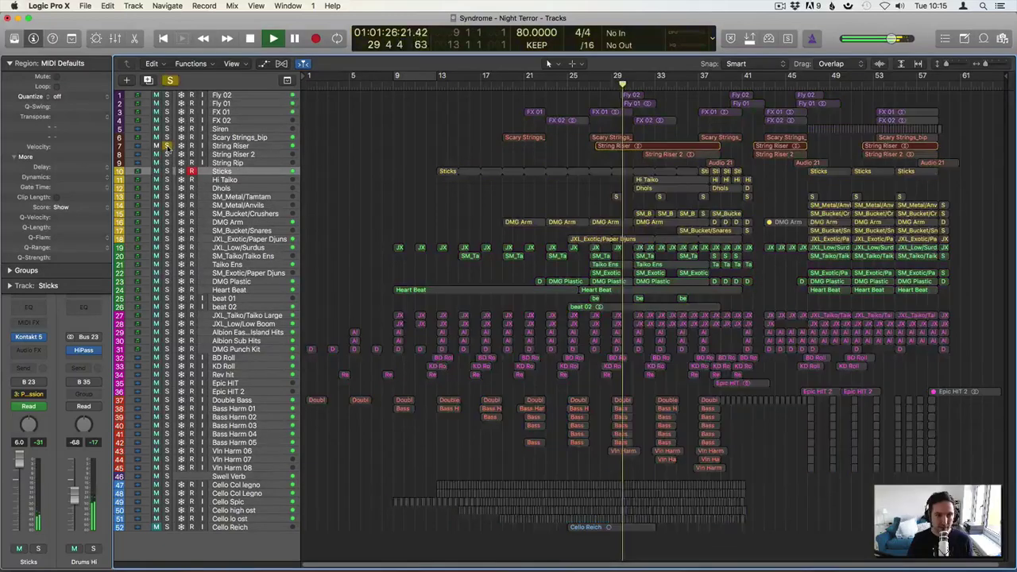
left_click(167, 145)
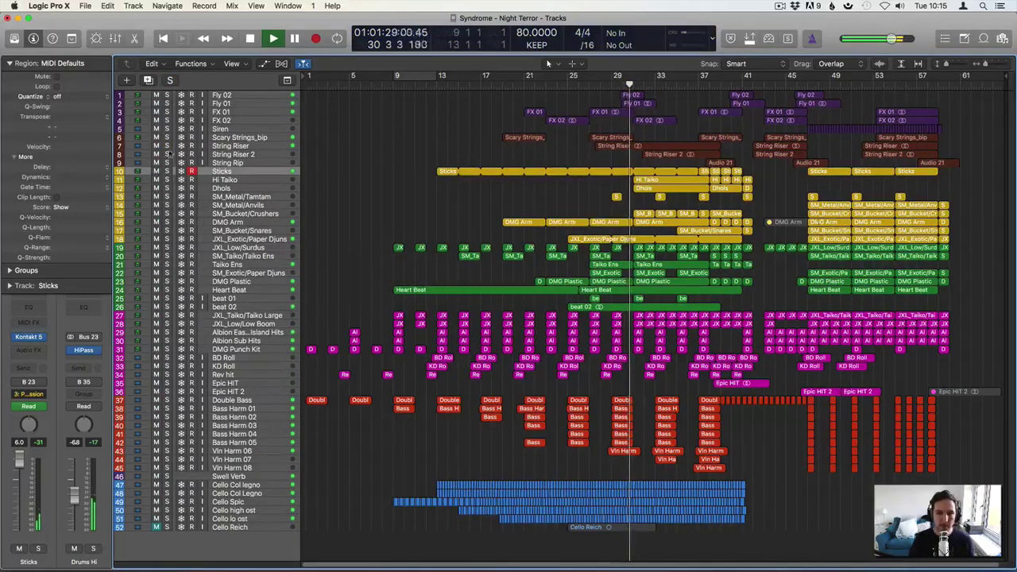
left_click(166, 181)
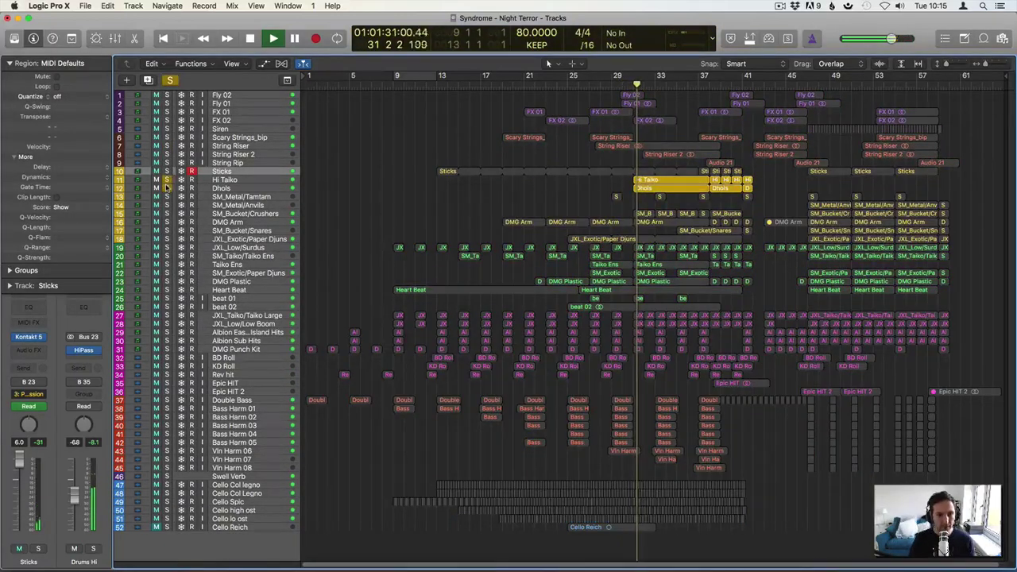
left_click(166, 188)
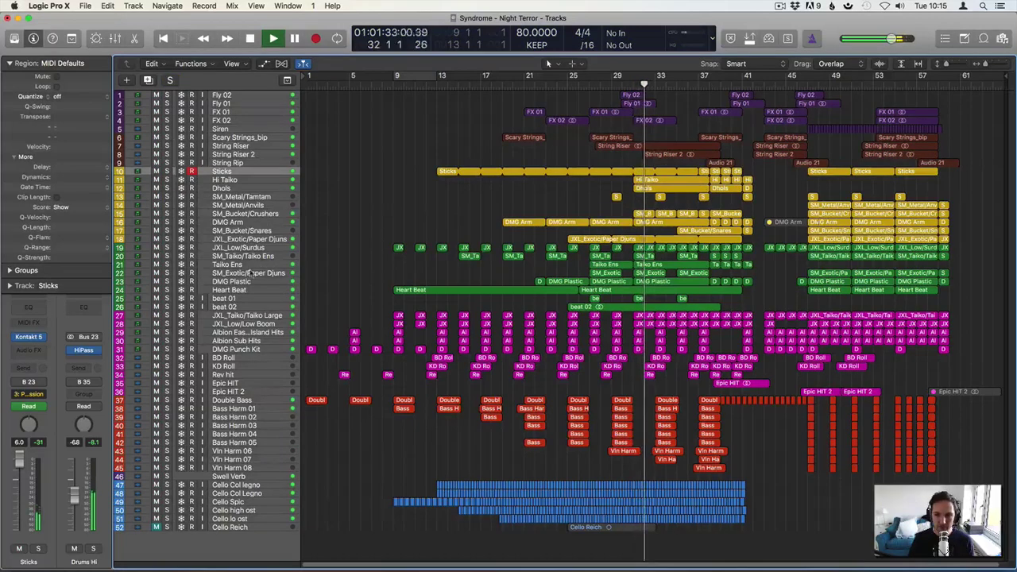
Check SM_Bucket/Crushers and SM_Bucket/Snares soloed one after the other between bars 32 and 35, and stop playback in bar 36
left_click(167, 214)
left_click(167, 214)
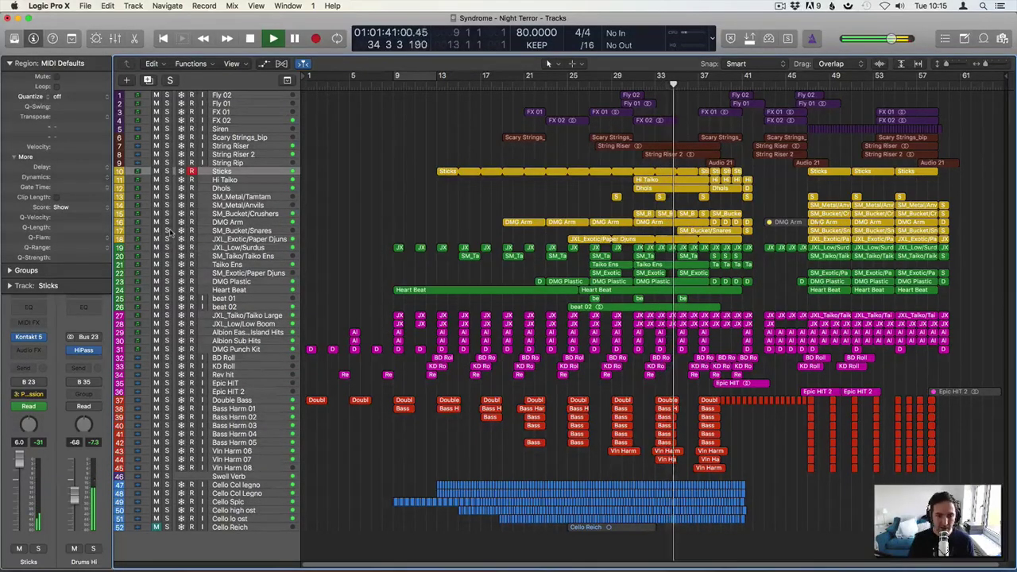
left_click(167, 230)
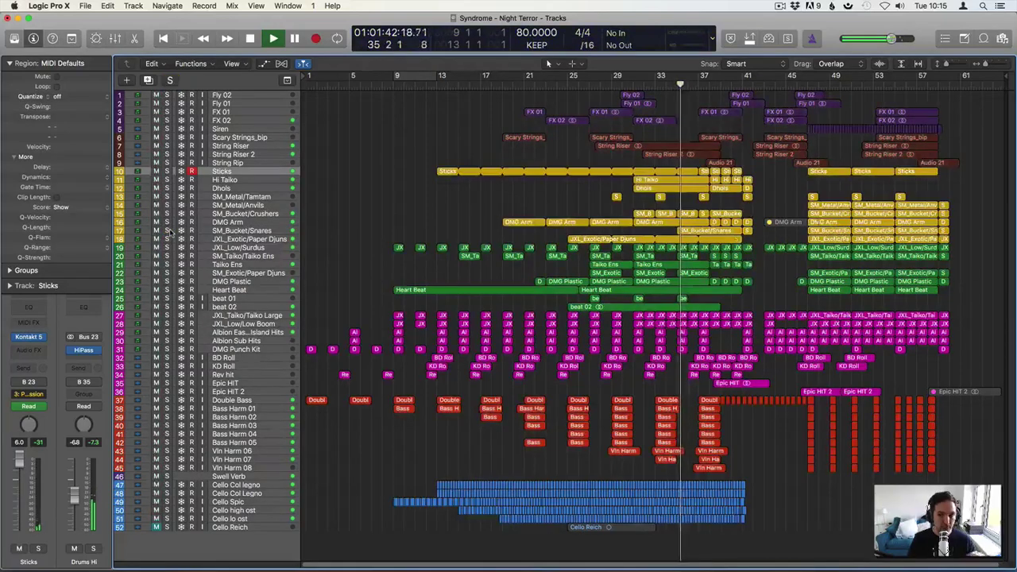
left_click(167, 231)
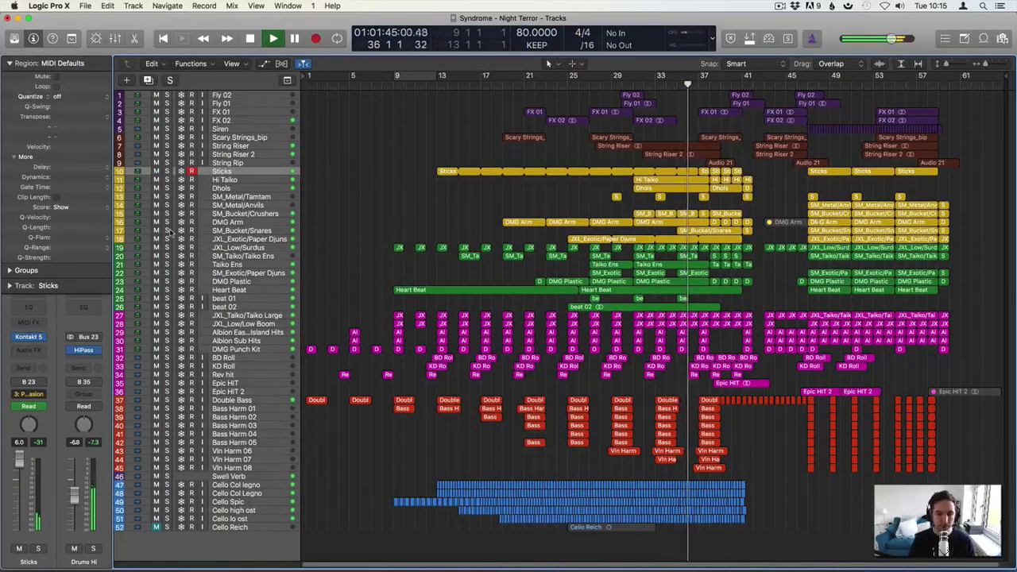
key("space")
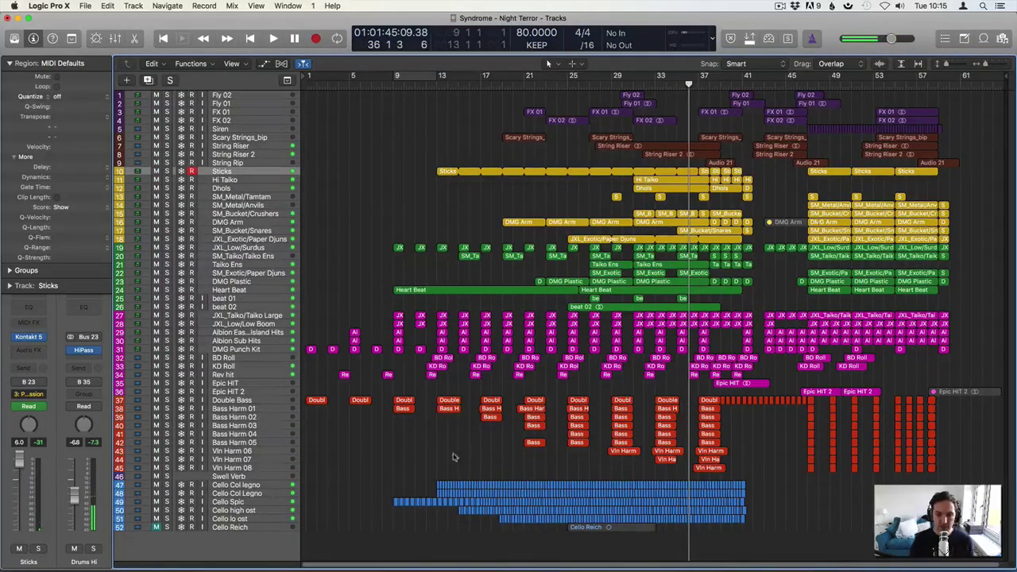
Play the full mix from bar 40, stop in bar 41, and resume playback through the break to bar 44
left_click(735, 86)
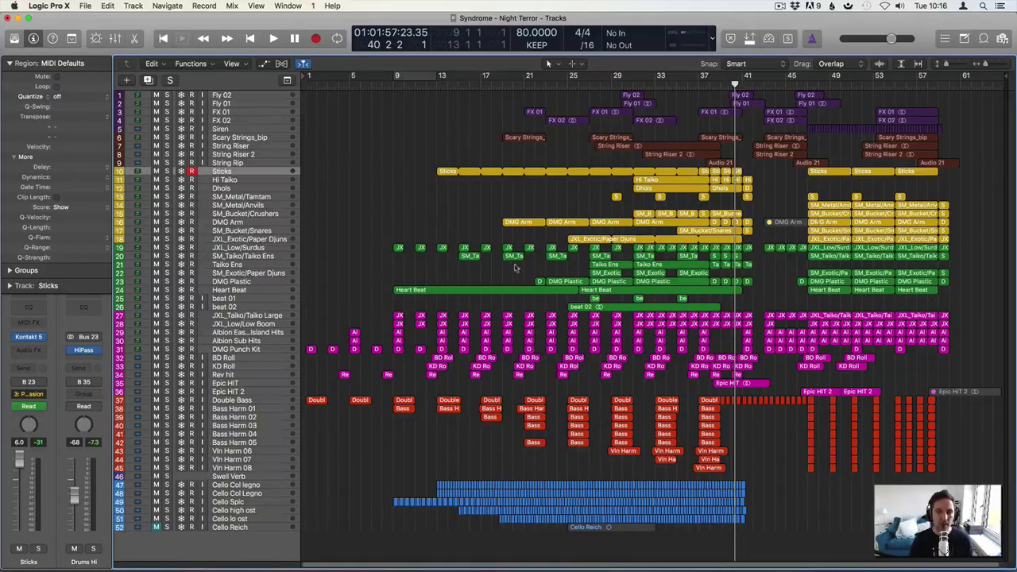
key("space")
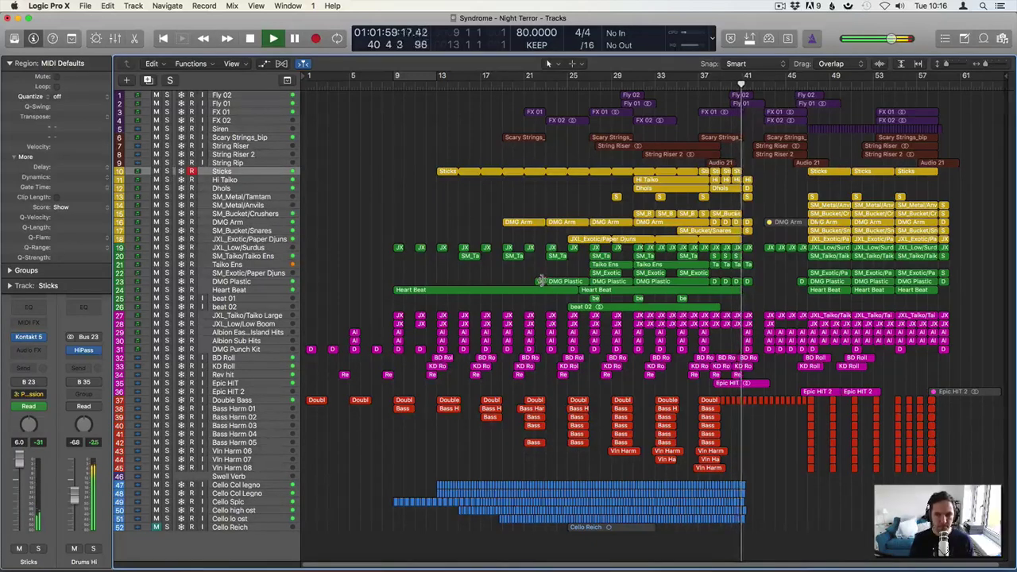
key("space")
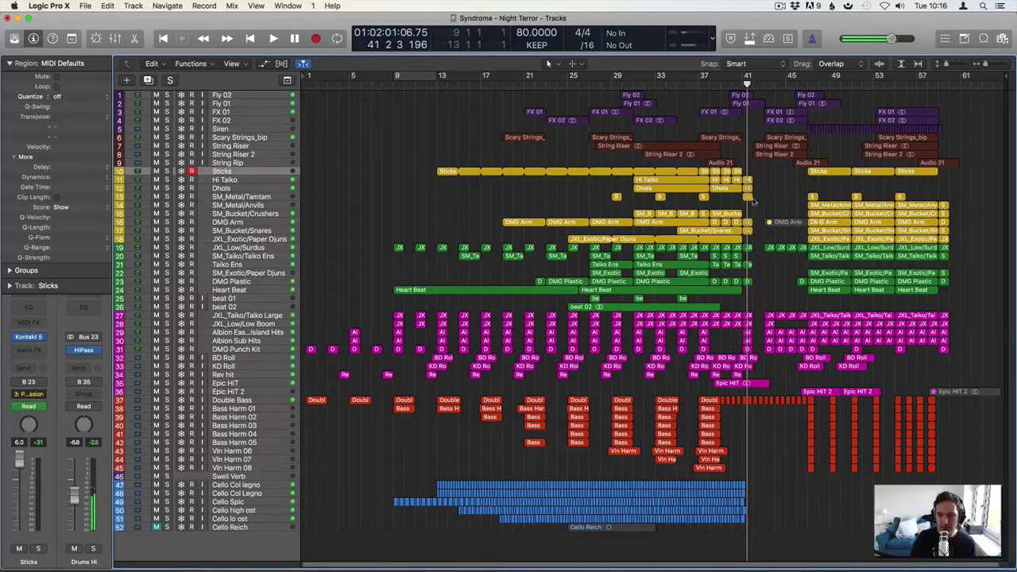
key("space")
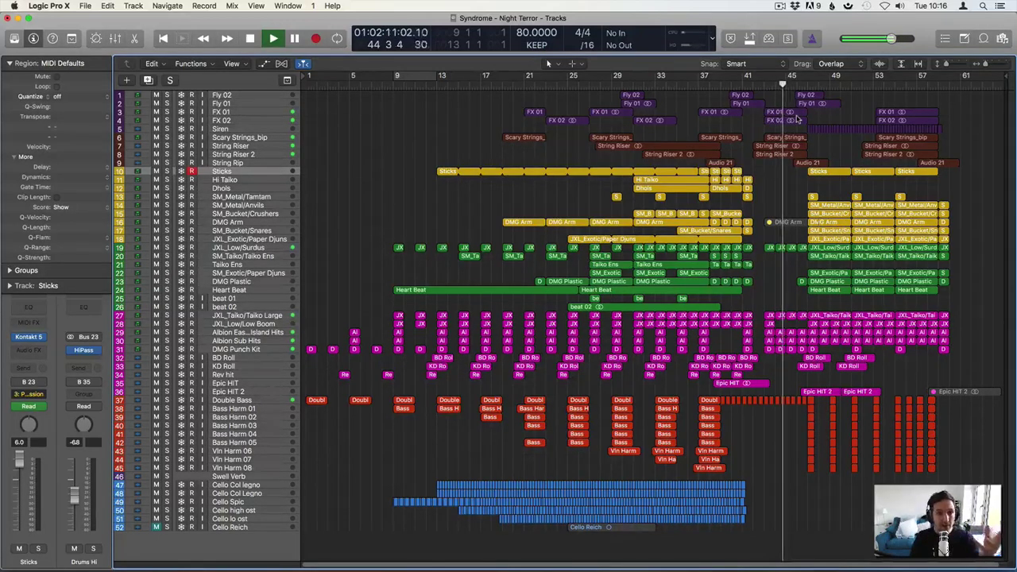
Sample the full mix of the final section from about bar 46 and from bar 53, stopping in bar 55
left_click(806, 84)
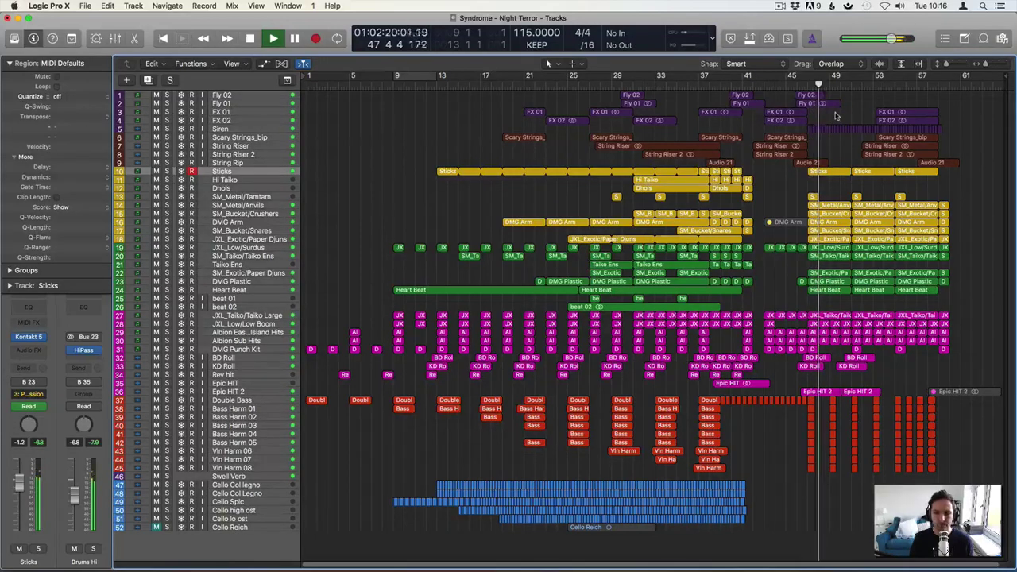
left_click(874, 84)
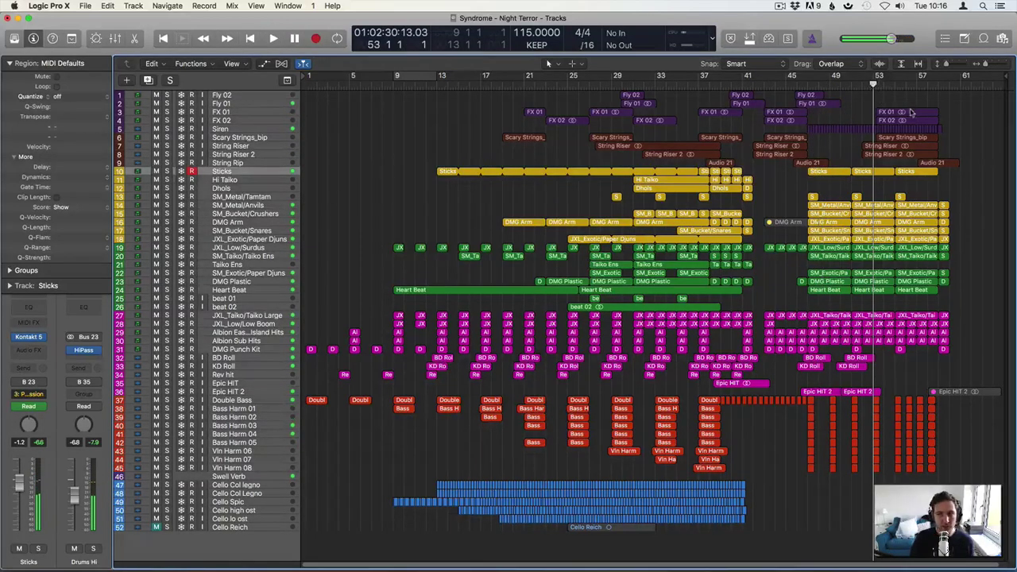
key("space")
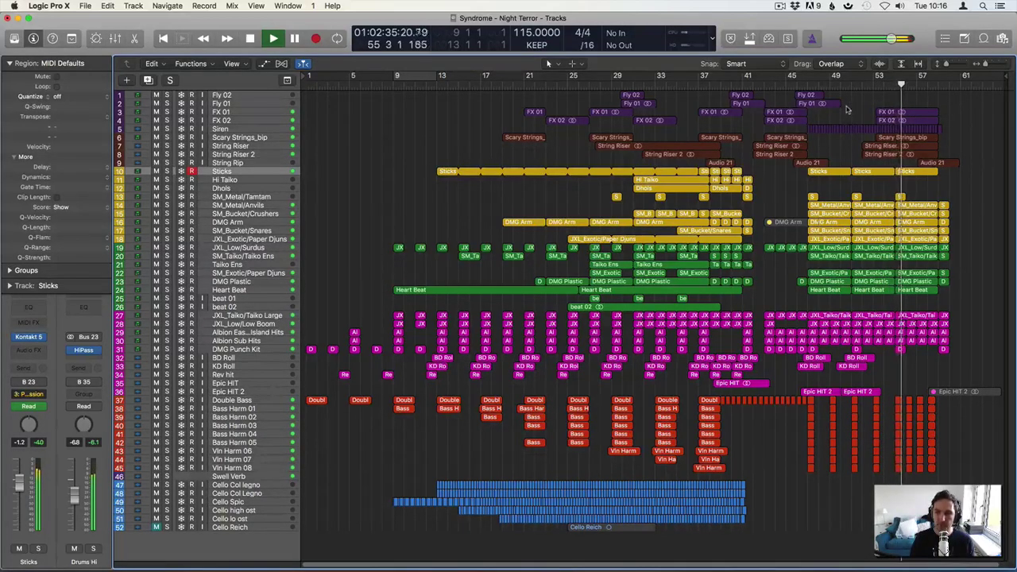
key("space")
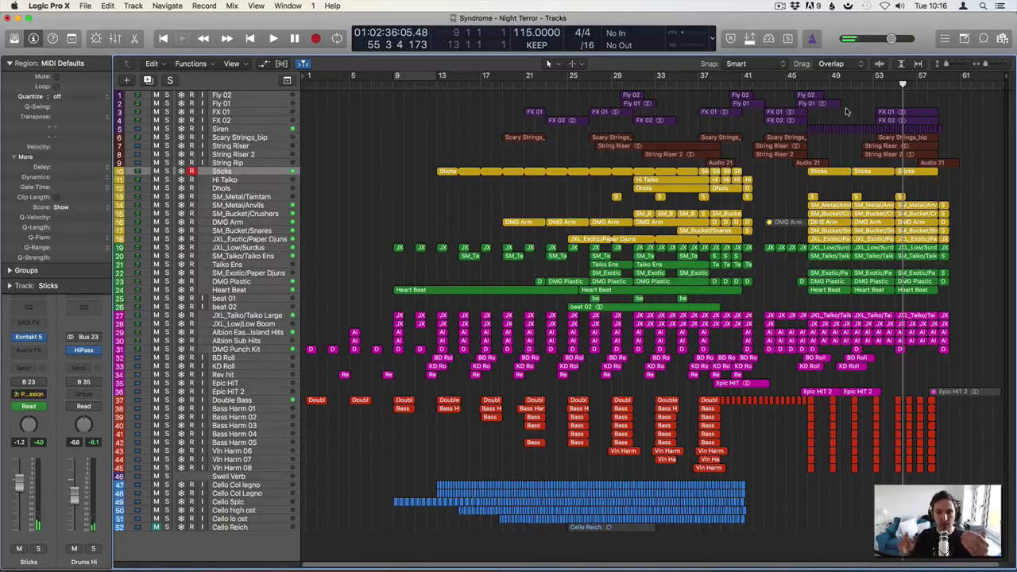
Play the ending from bar 55, revisit bar 59, and return the playhead to the start of the project
key("space")
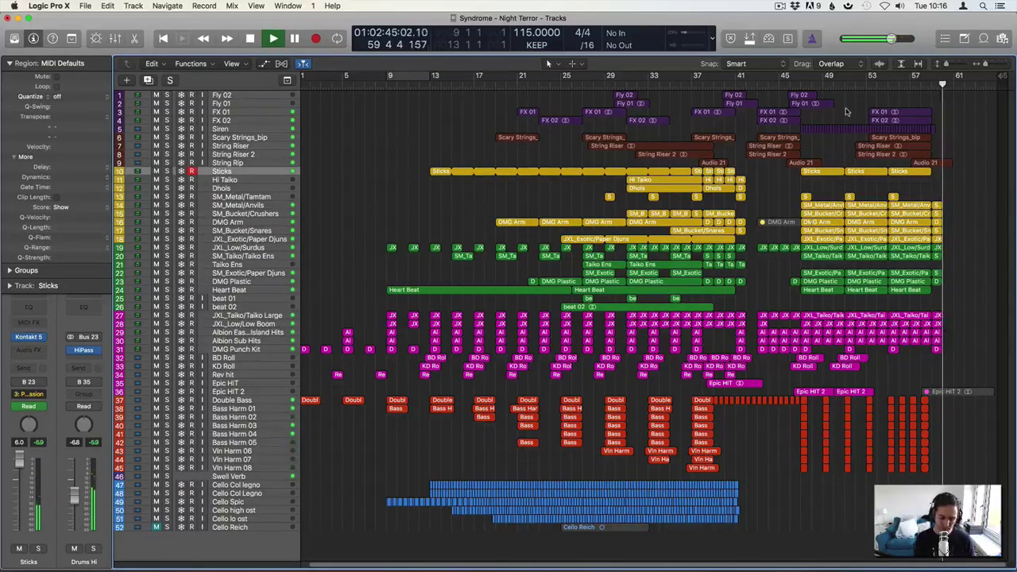
key("Return")
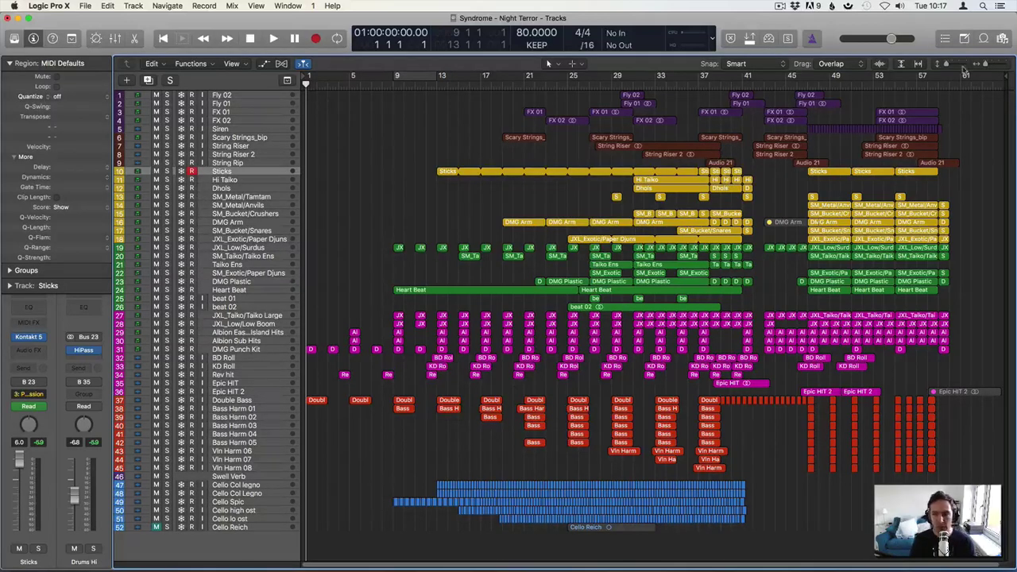
left_click(935, 83)
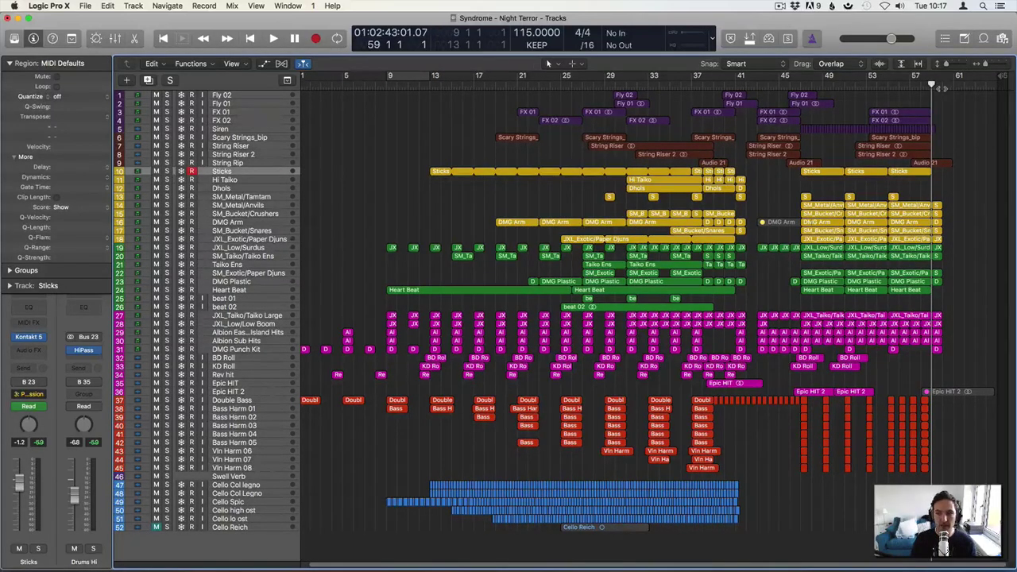
key("Return")
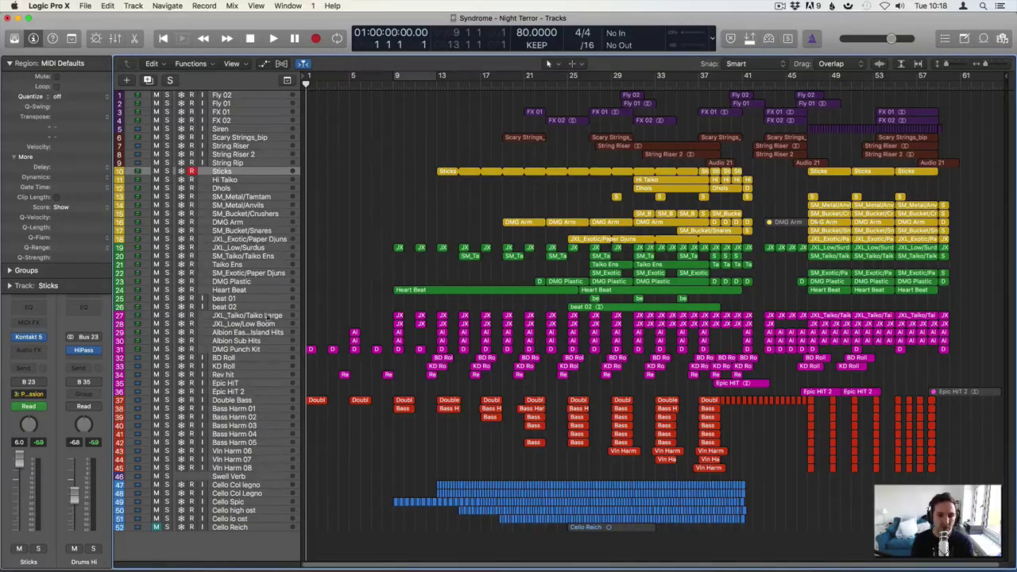
Audition the beat 02 track soloed from bar 25, and clear its solo
left_click(166, 307)
left_click(568, 82)
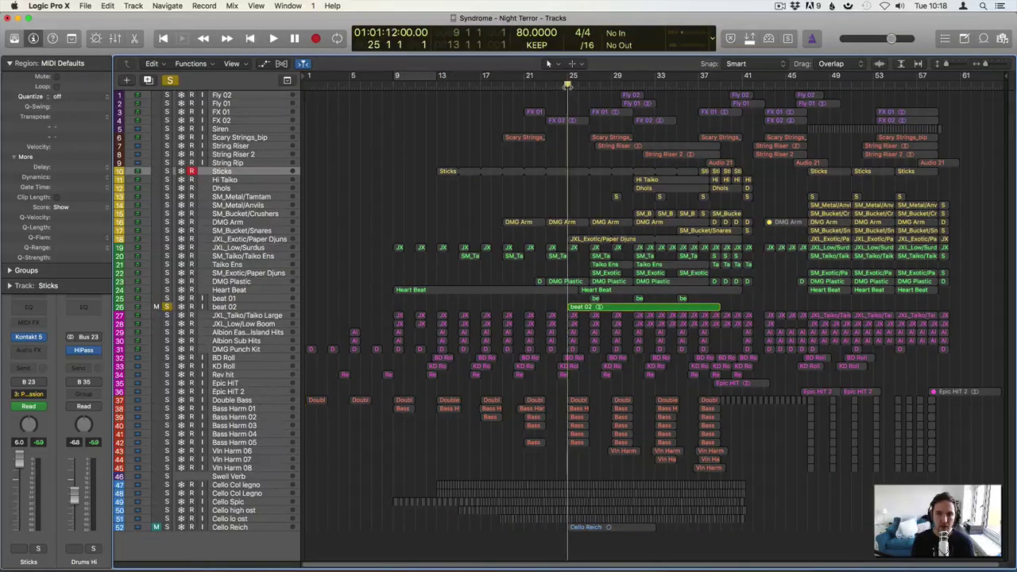
key("space")
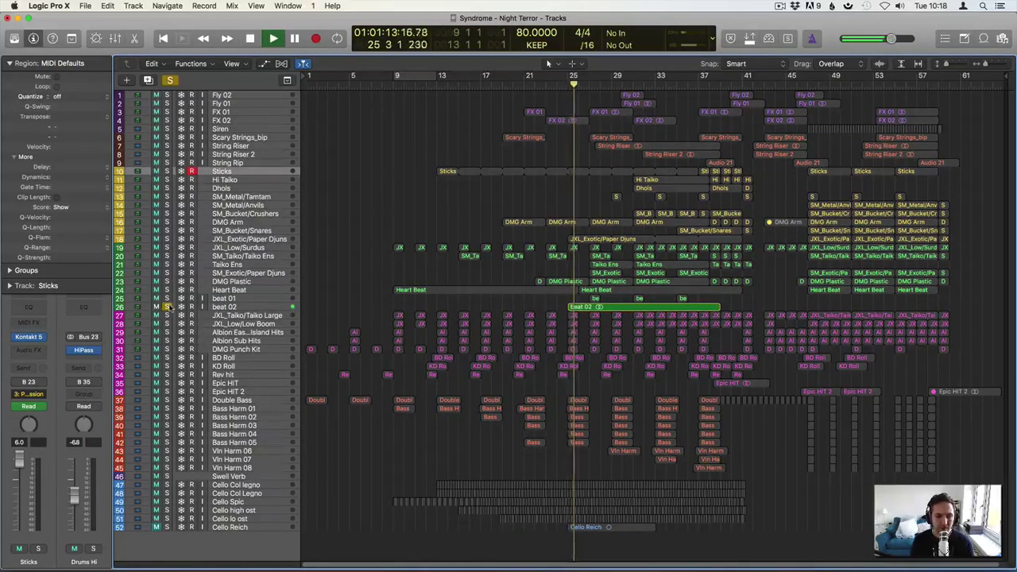
left_click(166, 307)
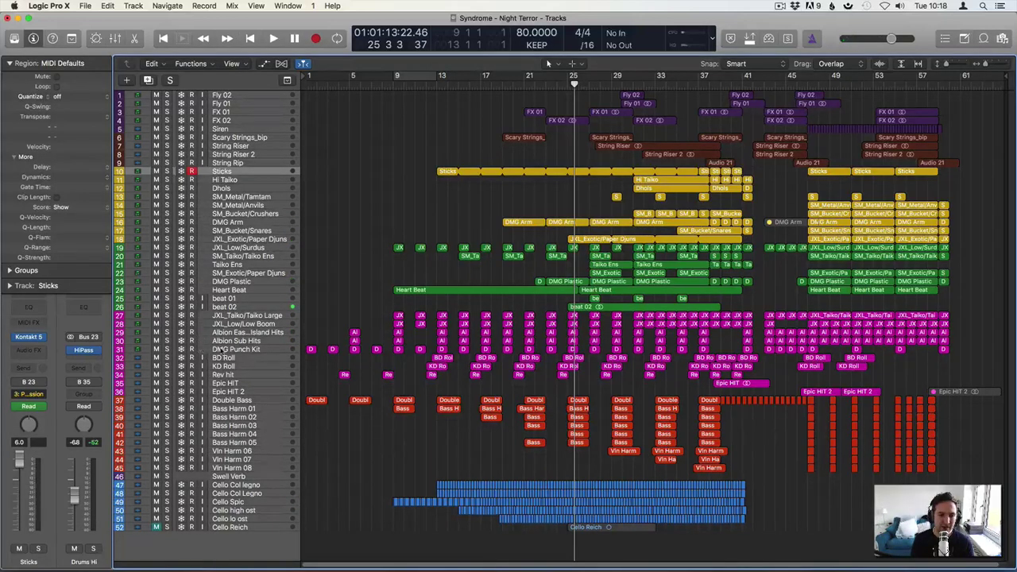
Select the DMG Punch Kit track, audition it soloed from bar 1, and clear its solo
left_click(224, 350)
key("space")
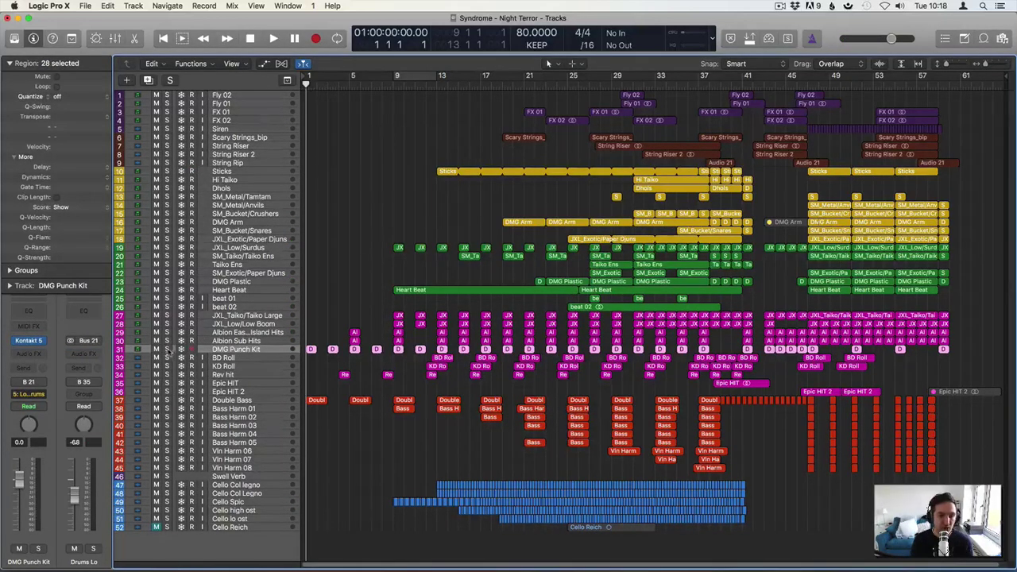
left_click(166, 349)
key("space")
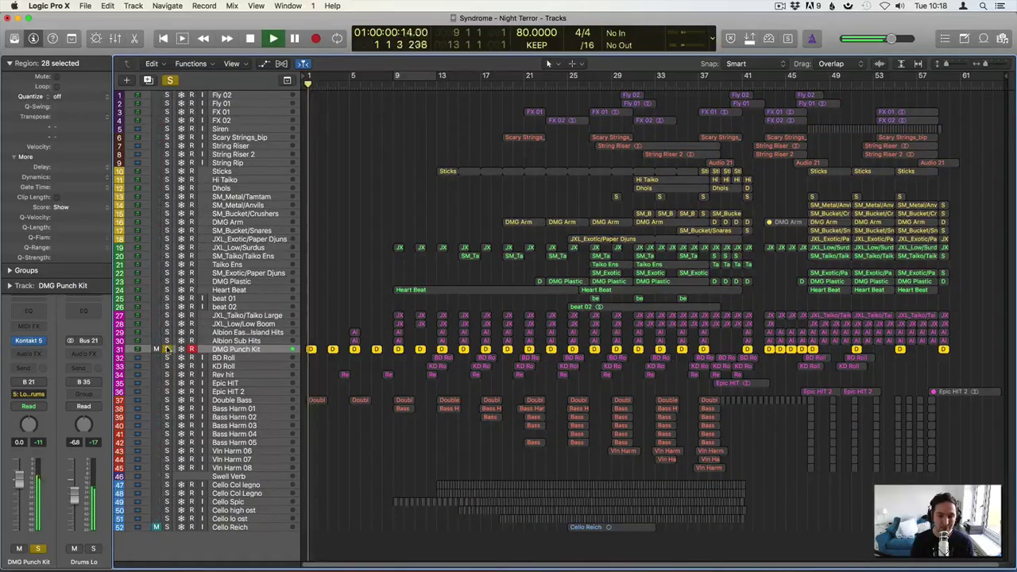
left_click(167, 350)
Clear the region selection, view the DMG Punch Kit patch among the Epic Drums sounds in the Library, and hide the Library
left_click(333, 258)
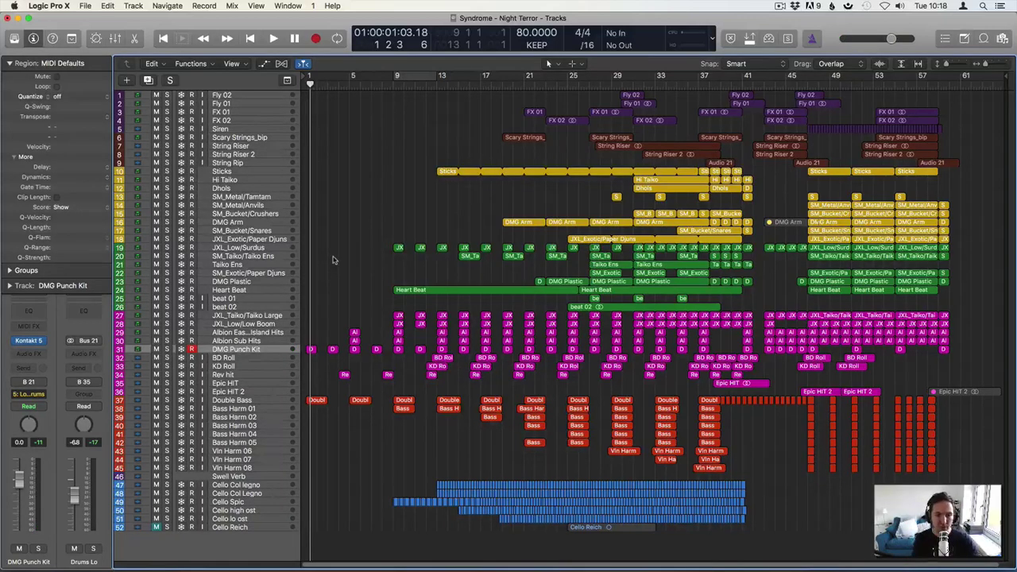
key("y")
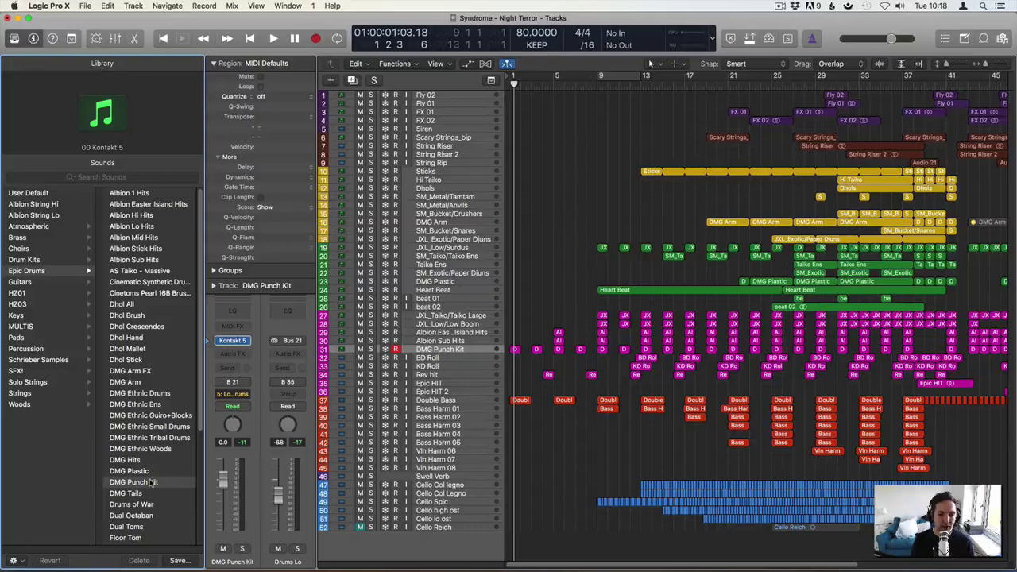
left_click(33, 38)
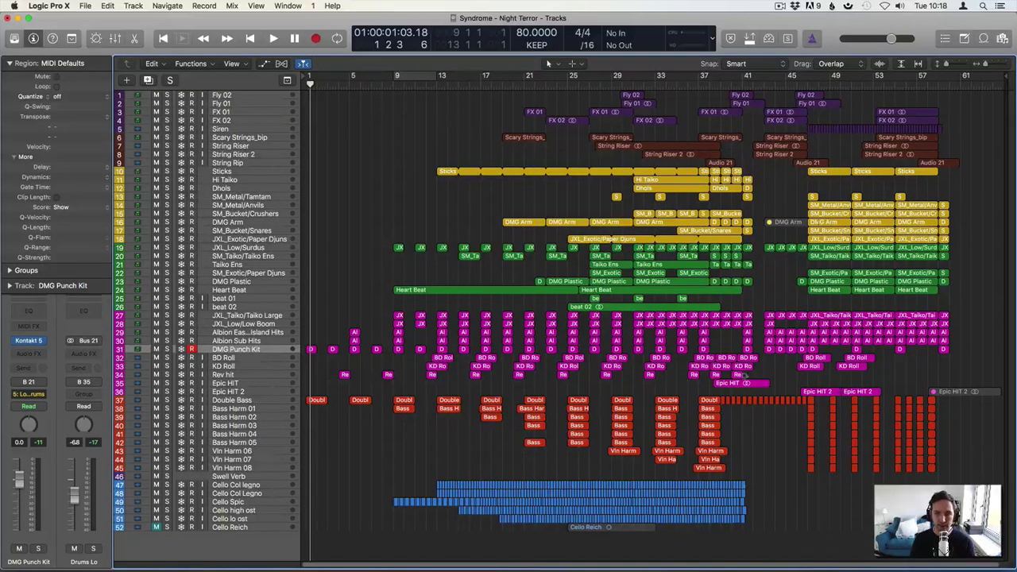
Outline the arrangement's sections by marquee-selecting bars 13 to 41, the break after bar 41 and the finale from bar 46, leaving nothing selected
left_click_drag(442, 99, 745, 511)
left_click(787, 464)
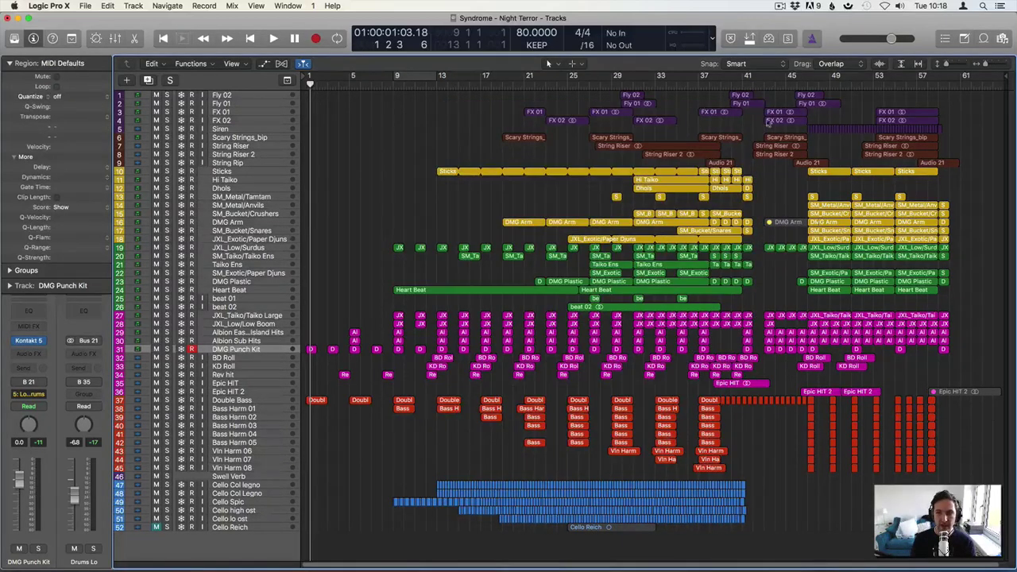
left_click(746, 84)
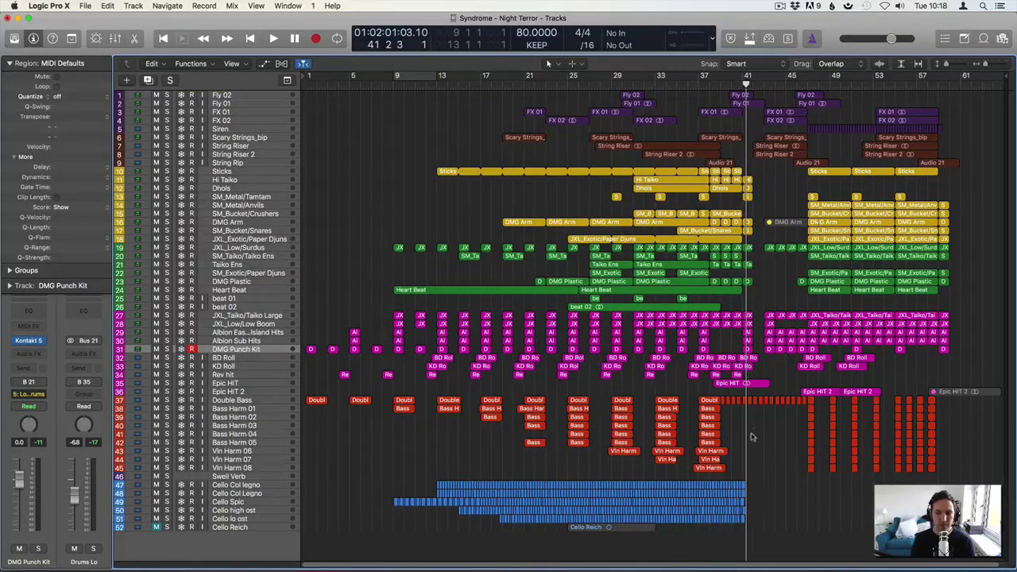
left_click_drag(751, 437, 794, 94)
left_click_drag(988, 502, 809, 94)
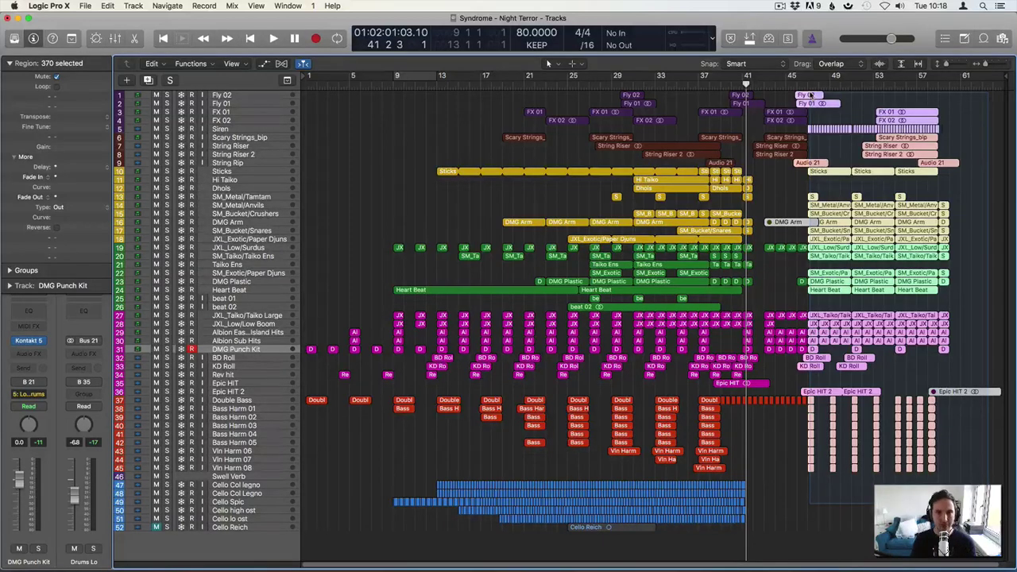
left_click(860, 117)
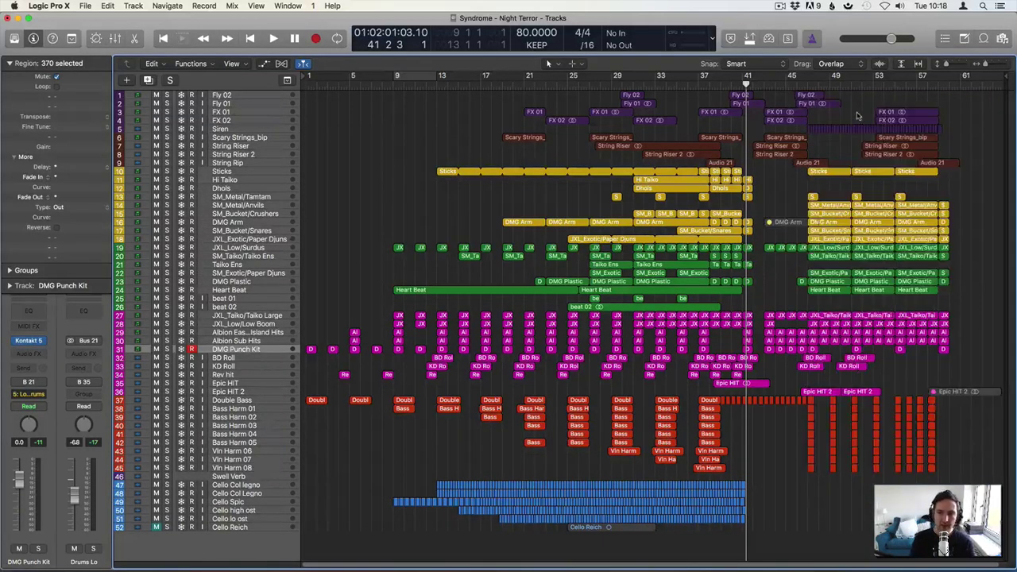
Outline the finale by marquee-selecting its regions from bar 46 onward, clear the selection, and sweep the playhead from bar 9 to bar 30
left_click_drag(989, 502, 809, 94)
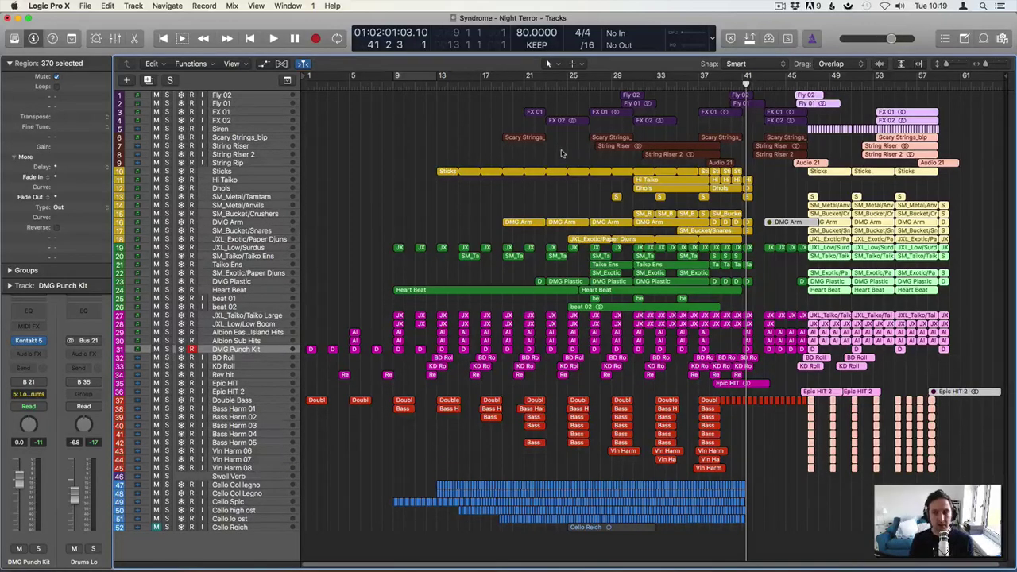
left_click(561, 153)
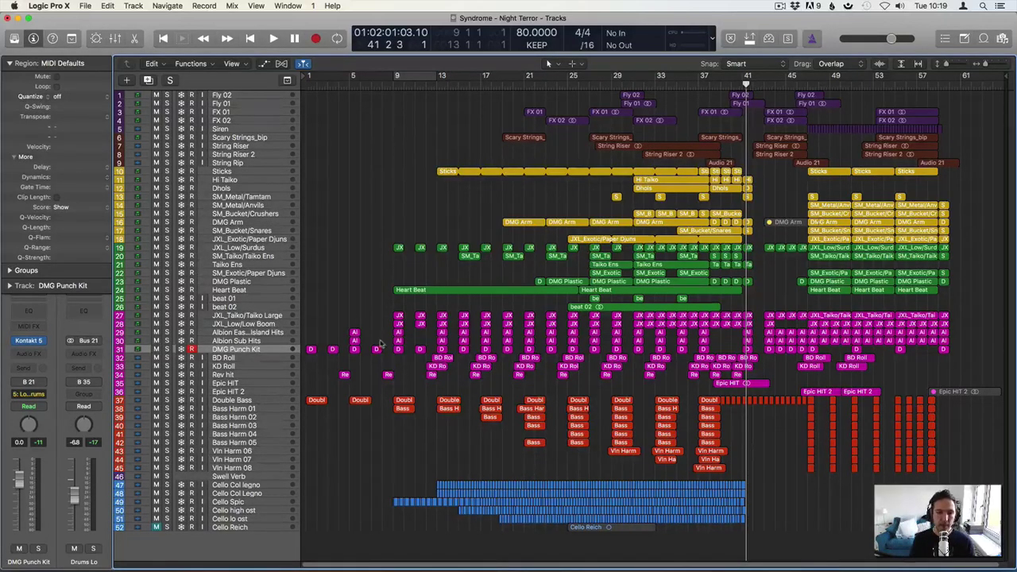
left_click_drag(395, 86, 622, 87)
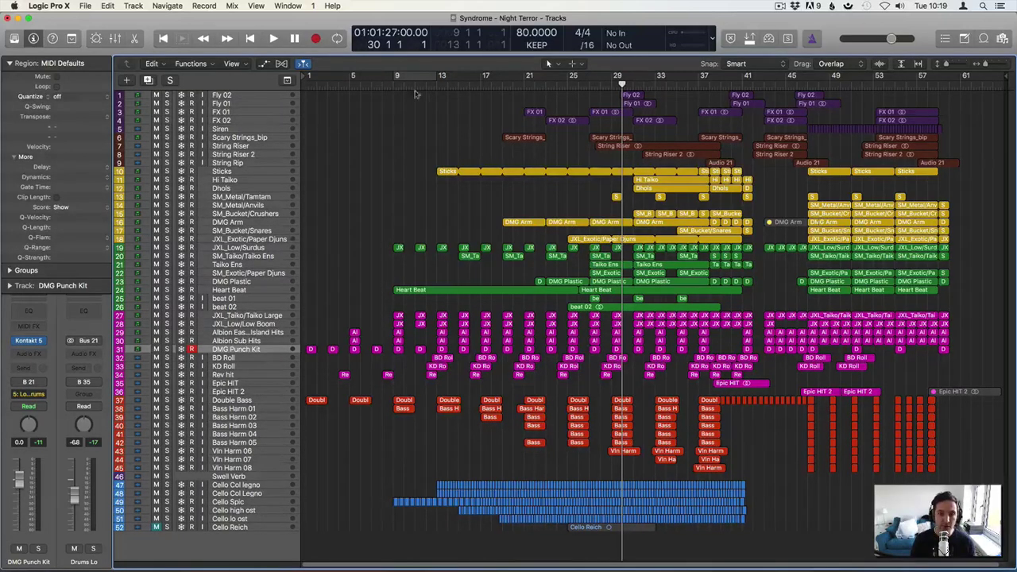
Audition the full mix from bar 15 and from about bar 42, and stop playback
left_click(461, 84)
key("space")
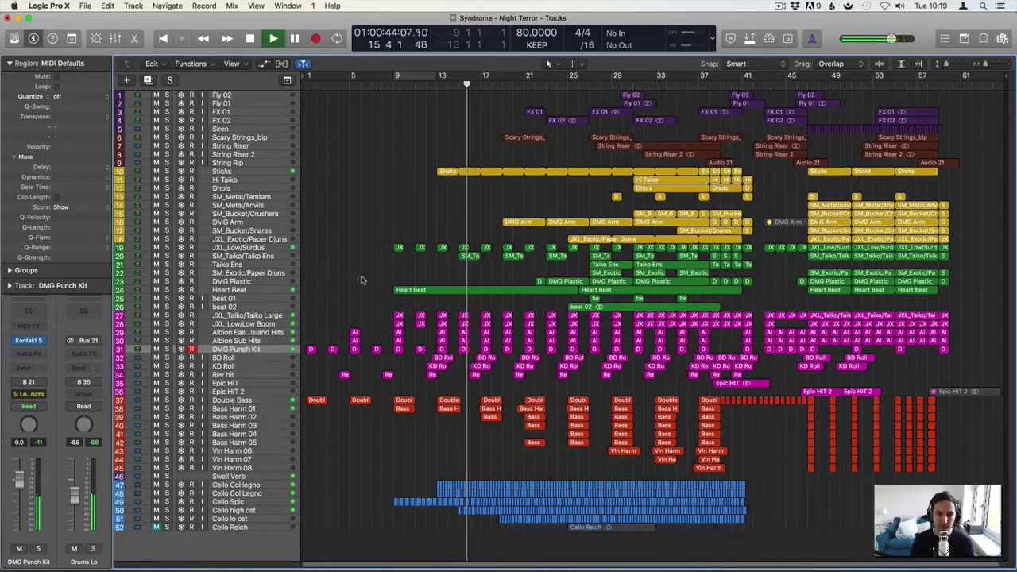
left_click(753, 84)
key("space")
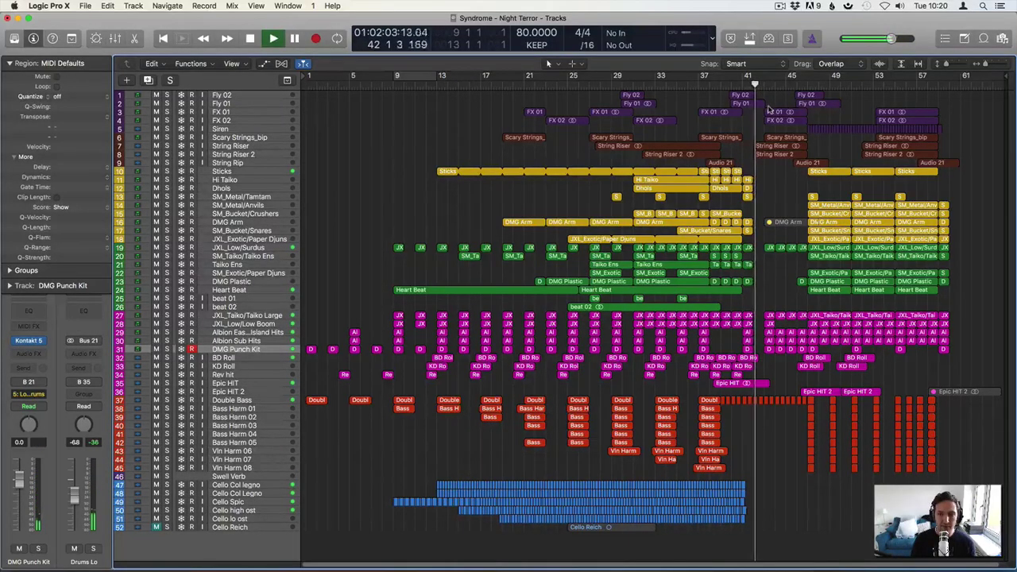
key("space")
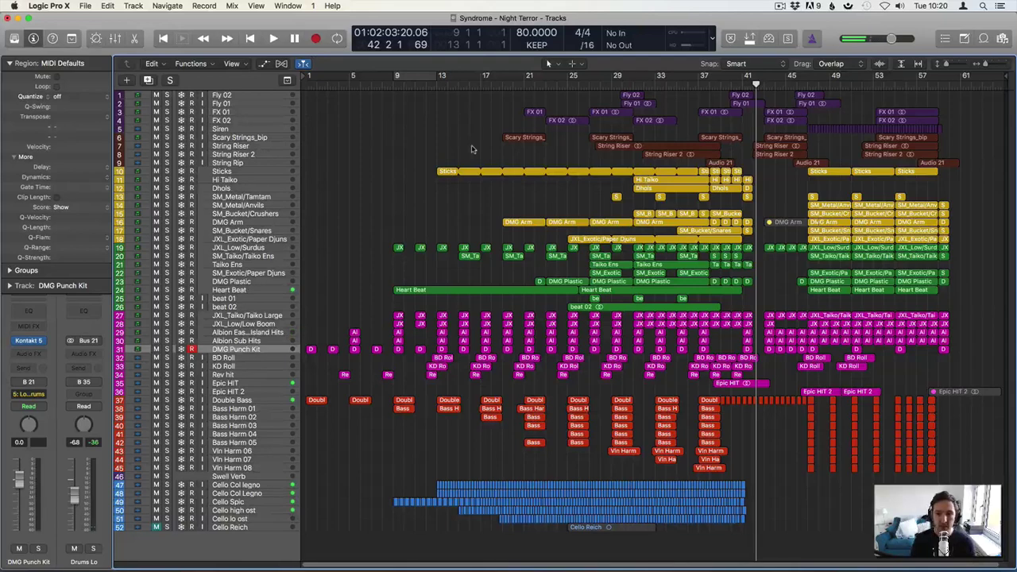